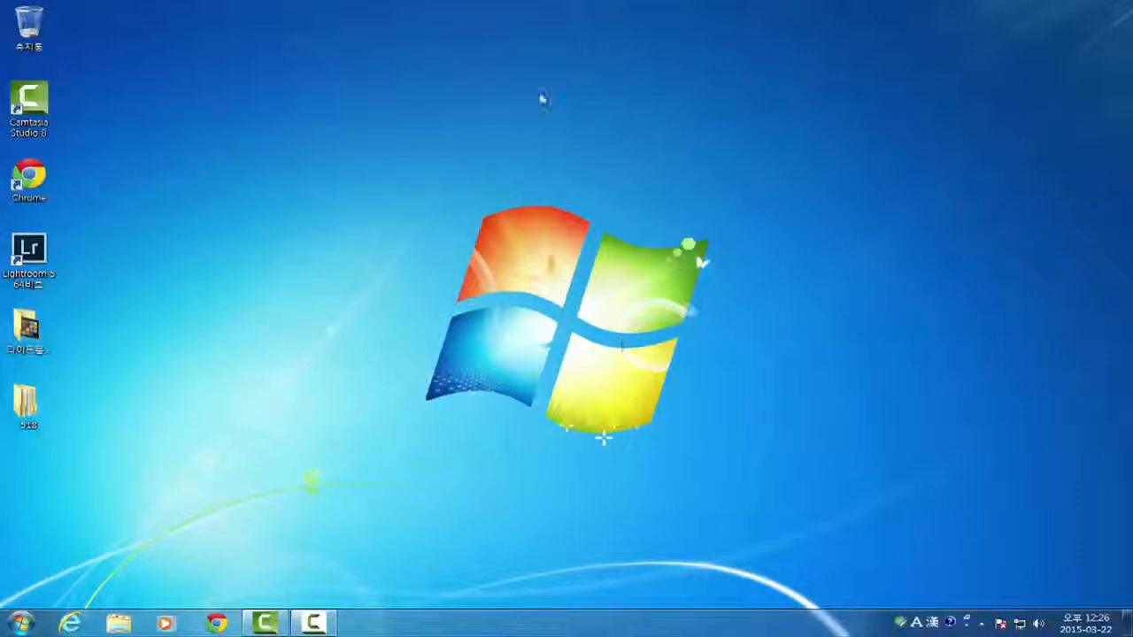
- Open the desktop folder 518, look over its subfolders a, b, c and re, and close the folder window
double_click(27, 405)
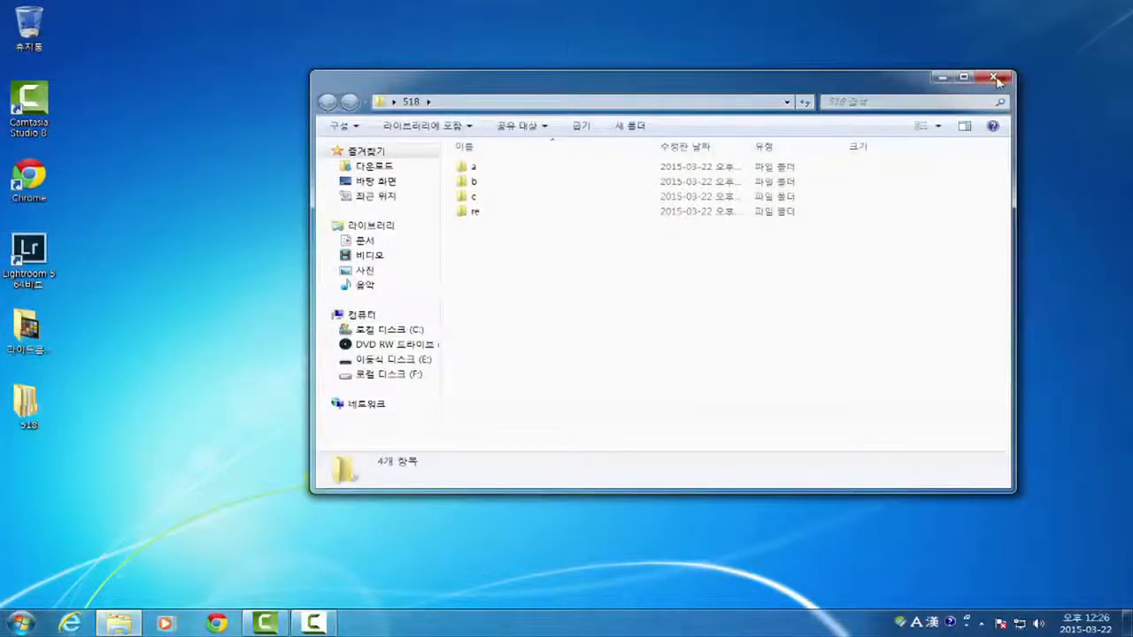
click(996, 80)
double_click(28, 406)
drag(885, 87, 954, 94)
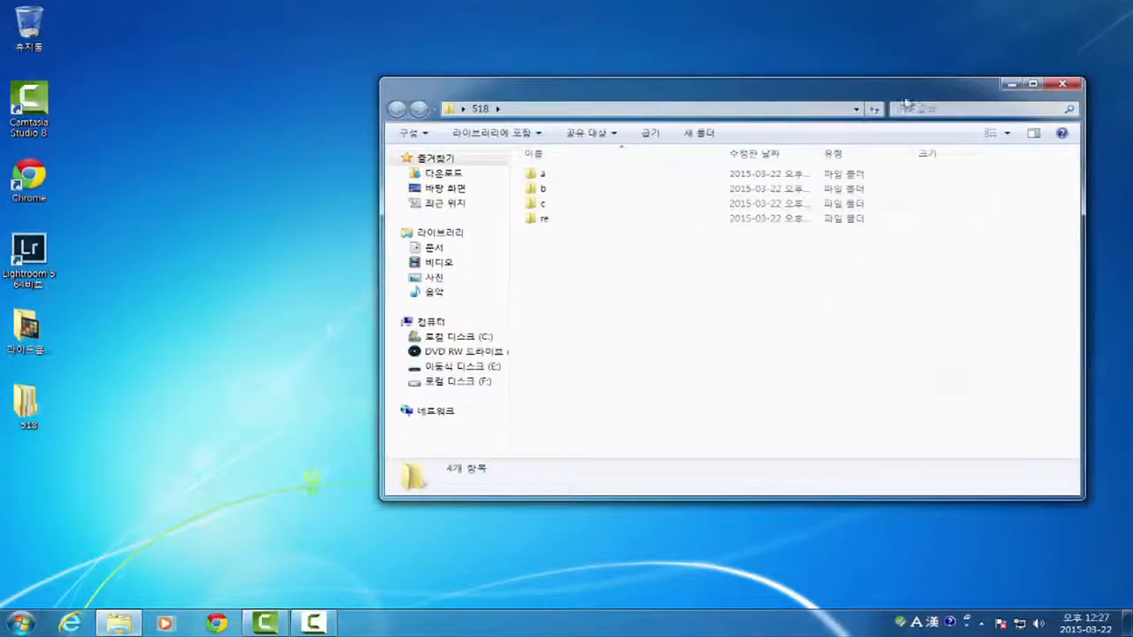
click(576, 174)
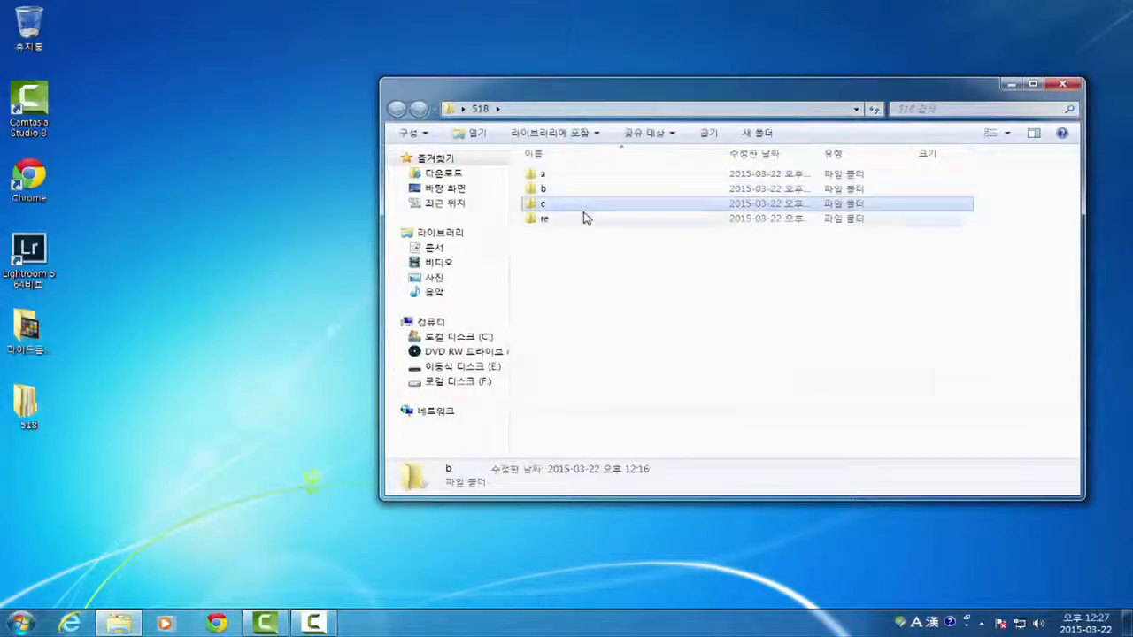
mouse_move(587, 216)
mouse_down()
mouse_move(587, 187)
mouse_move(587, 221)
mouse_up()
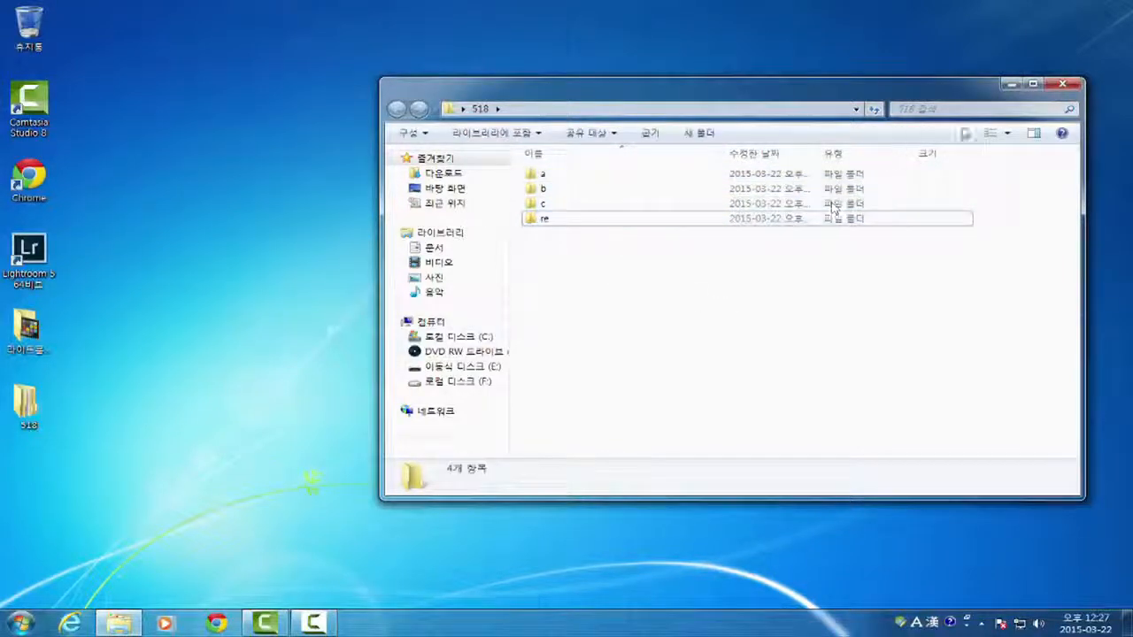
drag(944, 94, 650, 34)
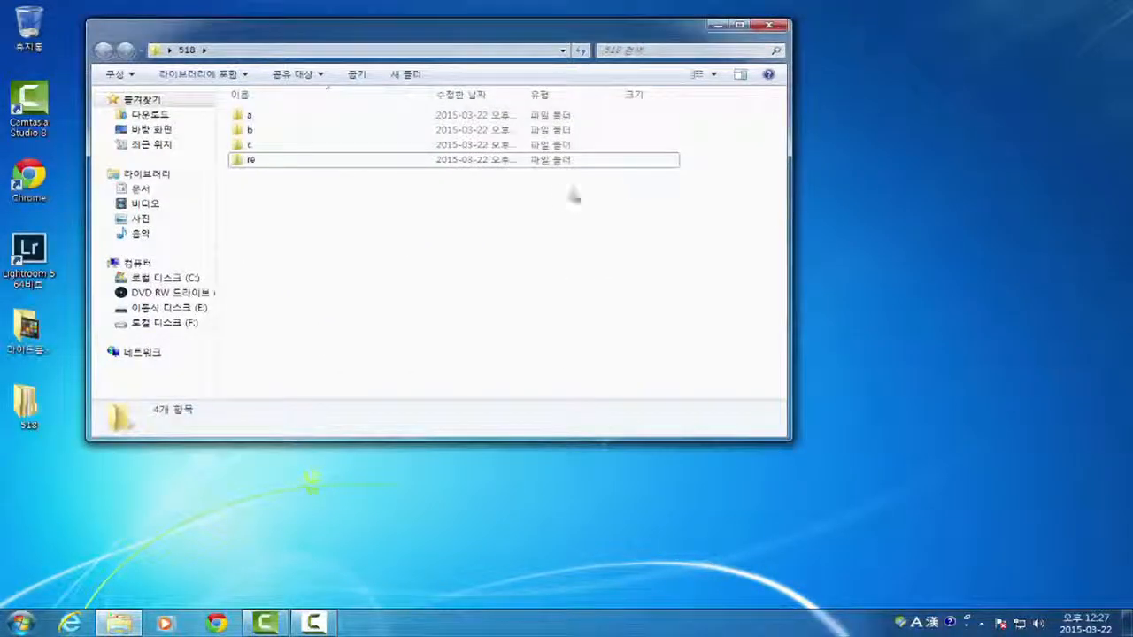
click(773, 25)
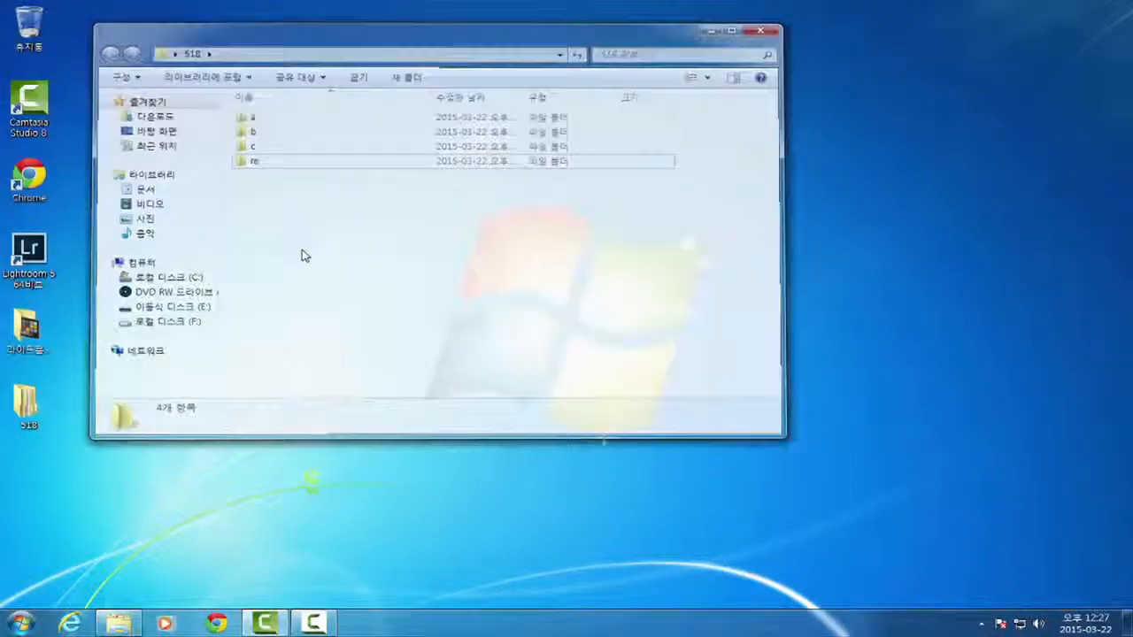
- Launch Lightroom 5 and dismiss the introductory tip about the import button
click(26, 264)
double_click(26, 264)
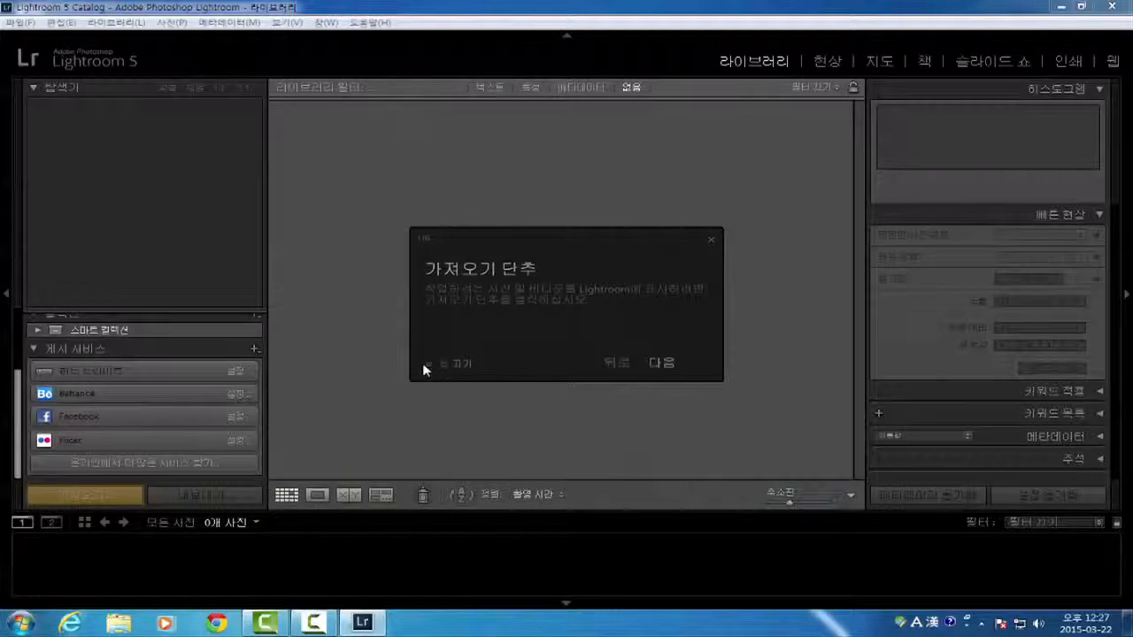
click(714, 239)
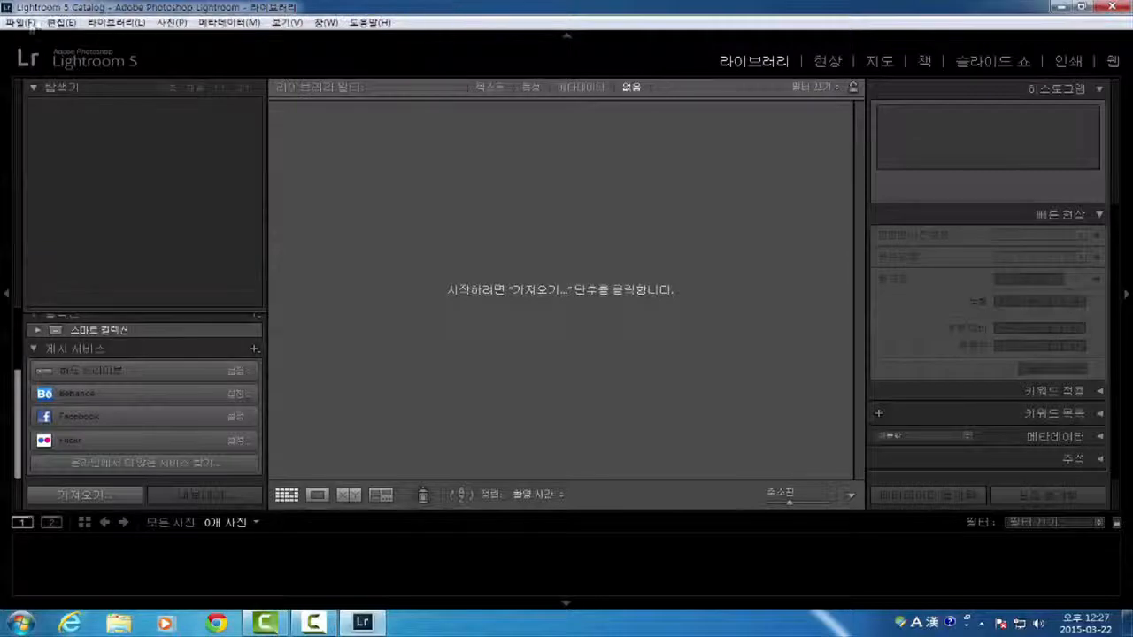
- Start importing photos and videos with the desktop as the source, skipping the QuickTime download and suppressing that notice
click(19, 22)
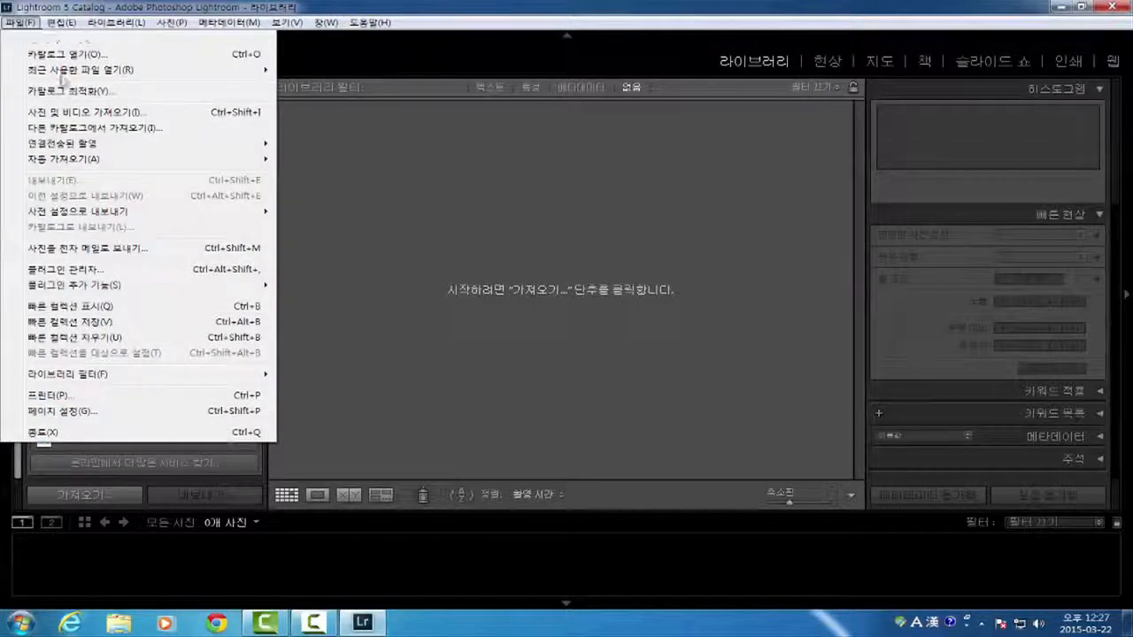
click(77, 111)
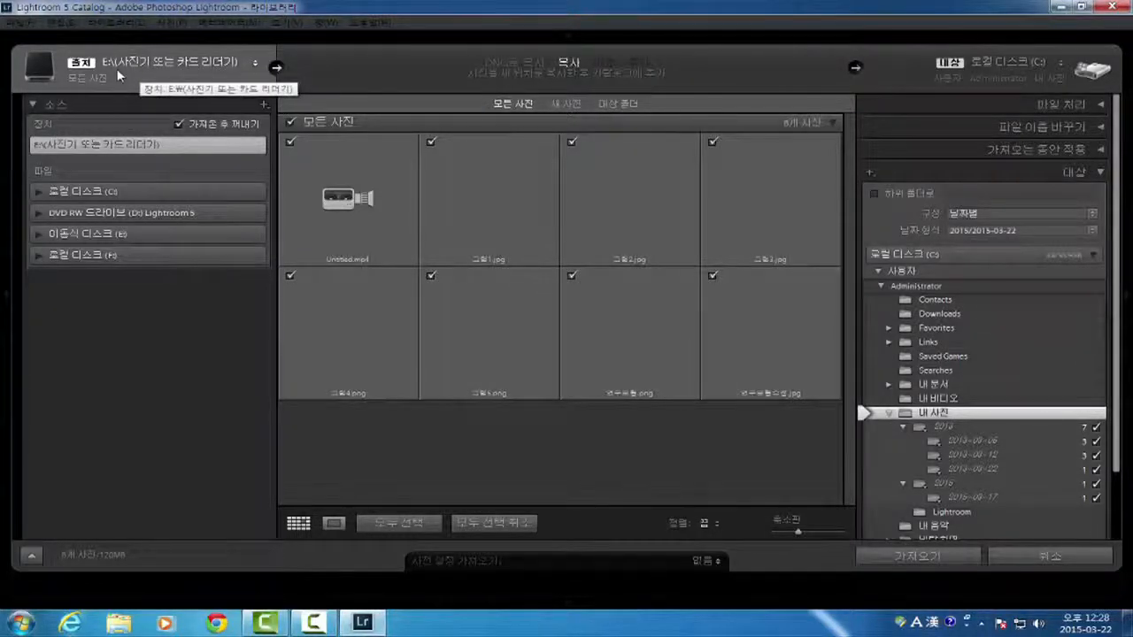
click(120, 77)
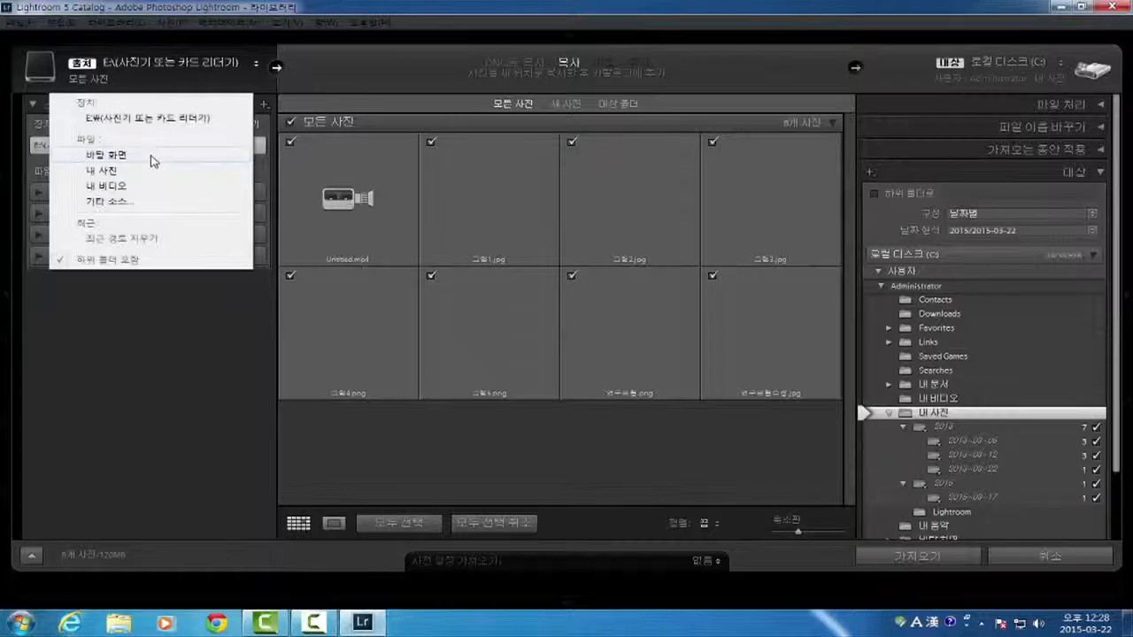
click(151, 157)
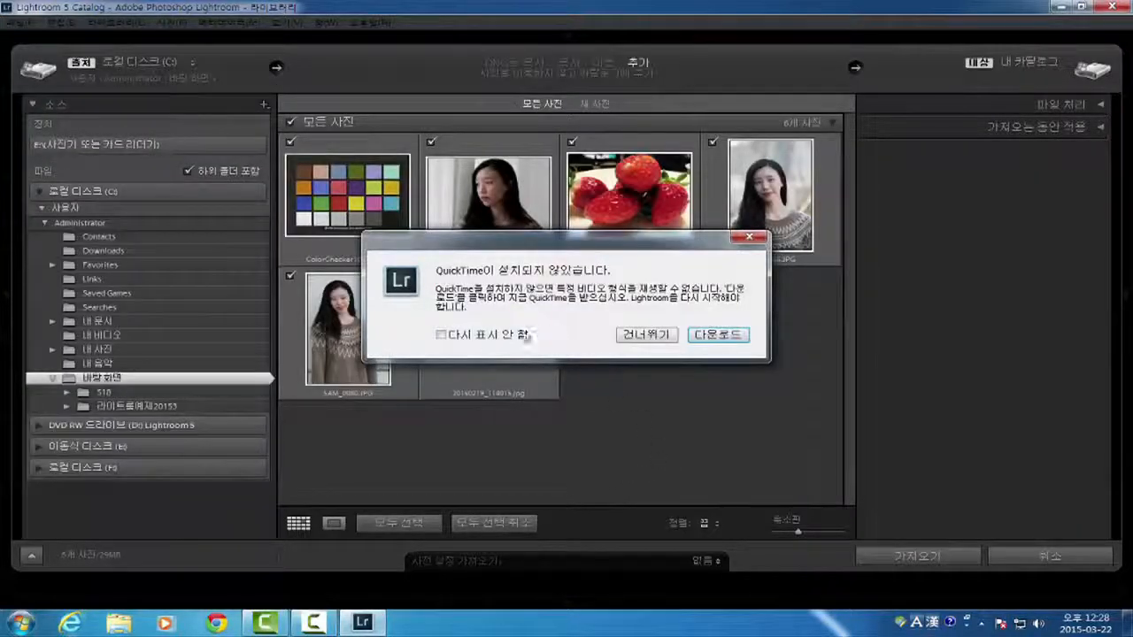
click(442, 335)
click(651, 338)
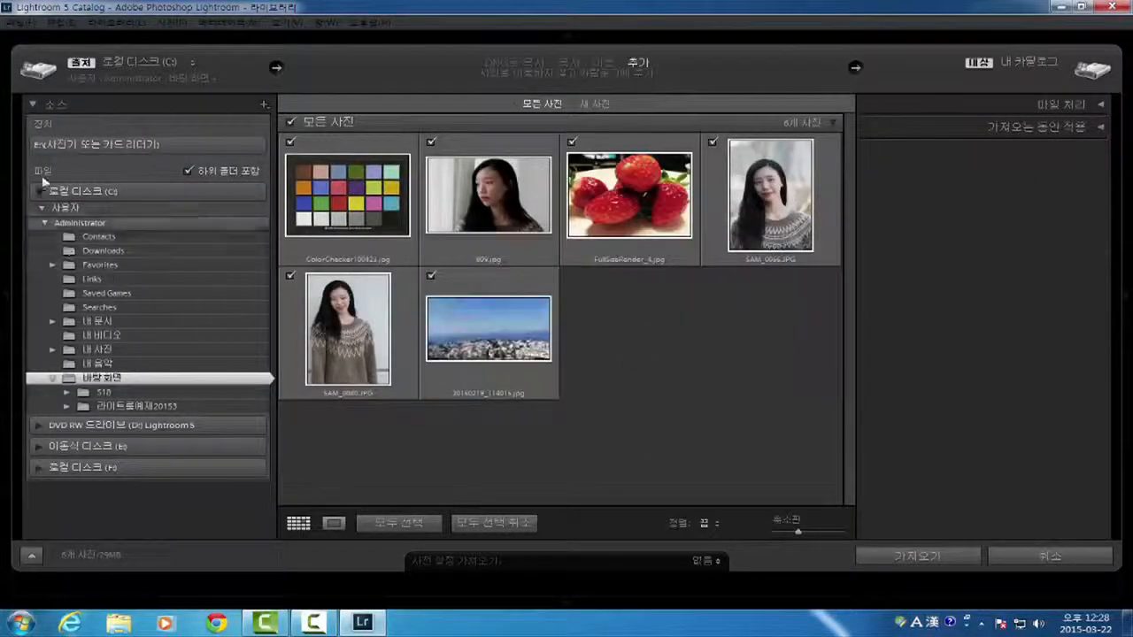
- Browse the 518 source folder and its subfolders a, b, c and re for photos, and return to the desktop source
click(67, 393)
click(99, 394)
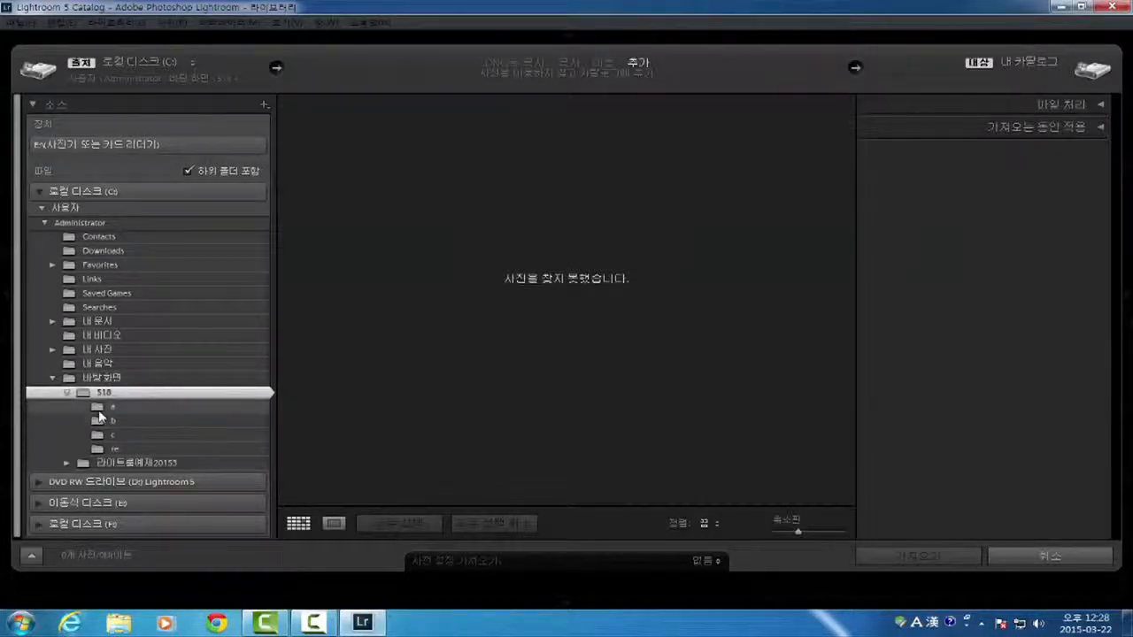
click(100, 409)
click(120, 420)
click(120, 436)
click(119, 447)
click(81, 379)
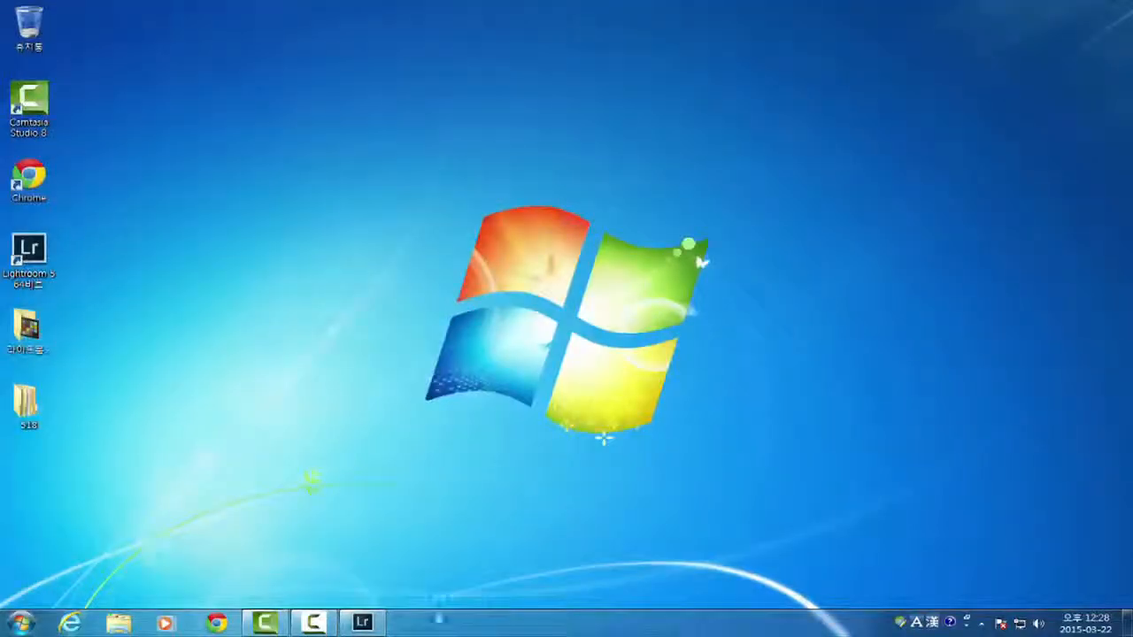
click(362, 623)
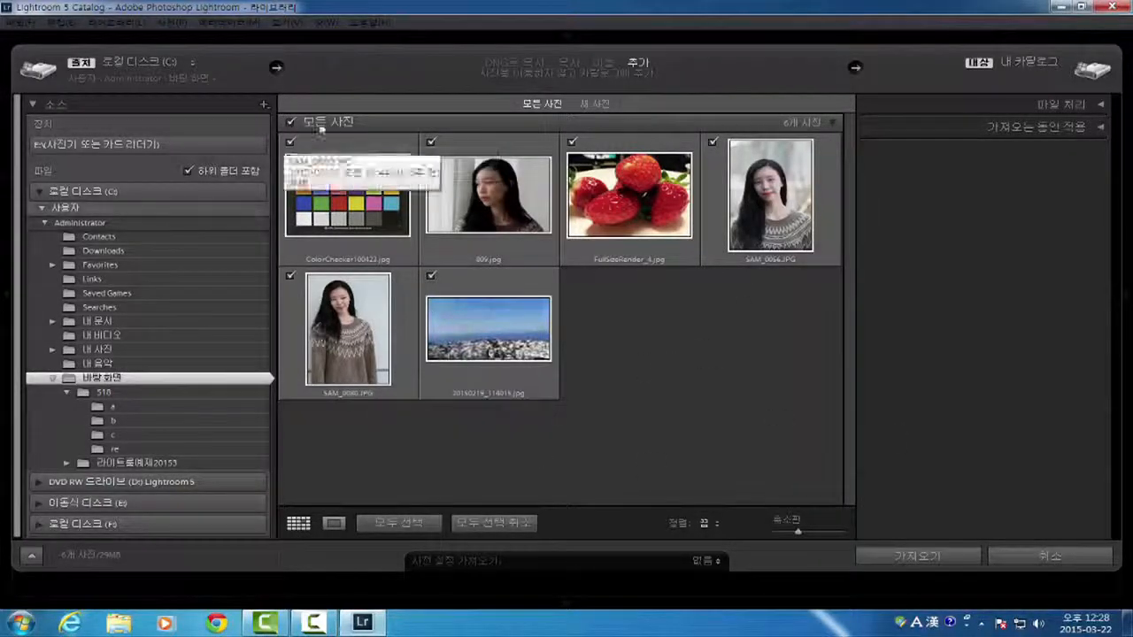
- Uncheck all photos, try checking and unchecking 809.jpg and the seaside city photo individually, and check all photos again
click(499, 526)
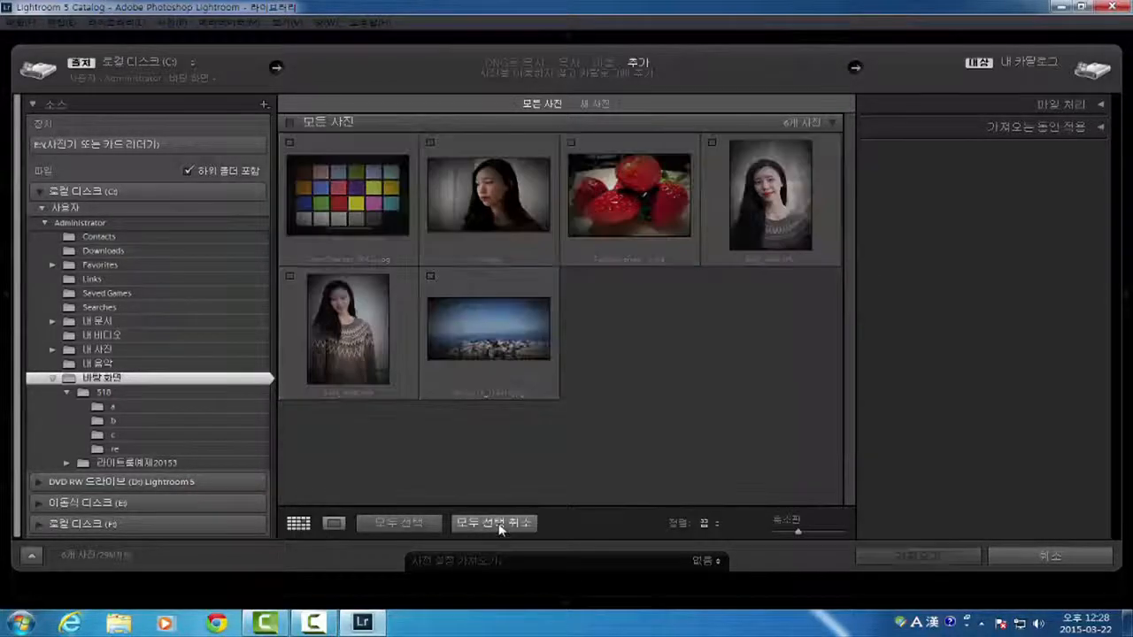
click(431, 144)
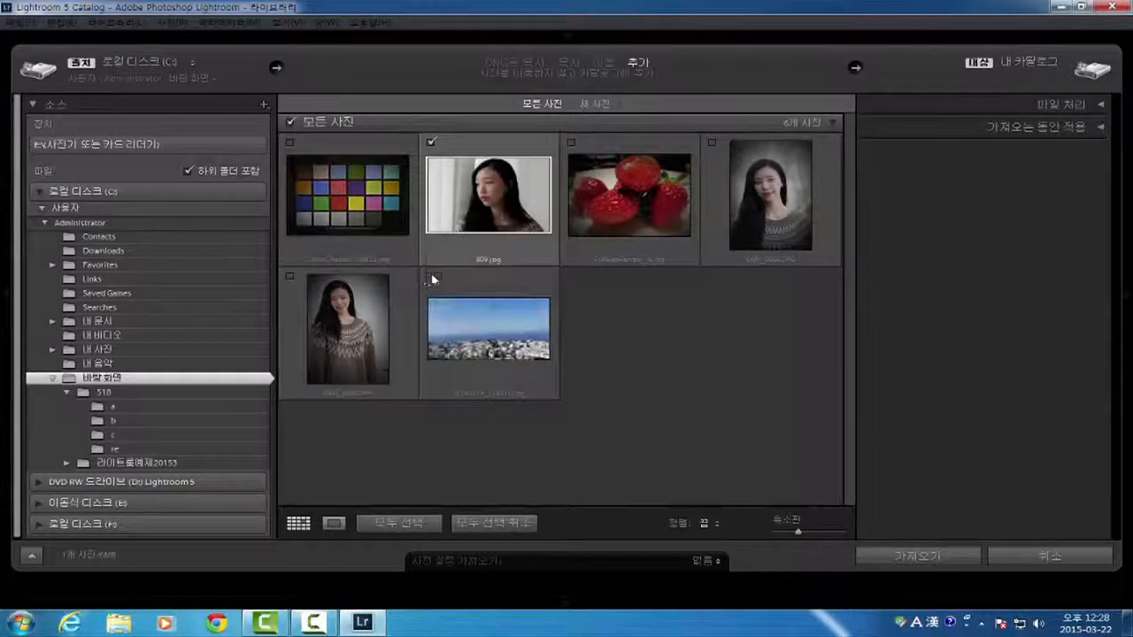
click(433, 277)
click(431, 143)
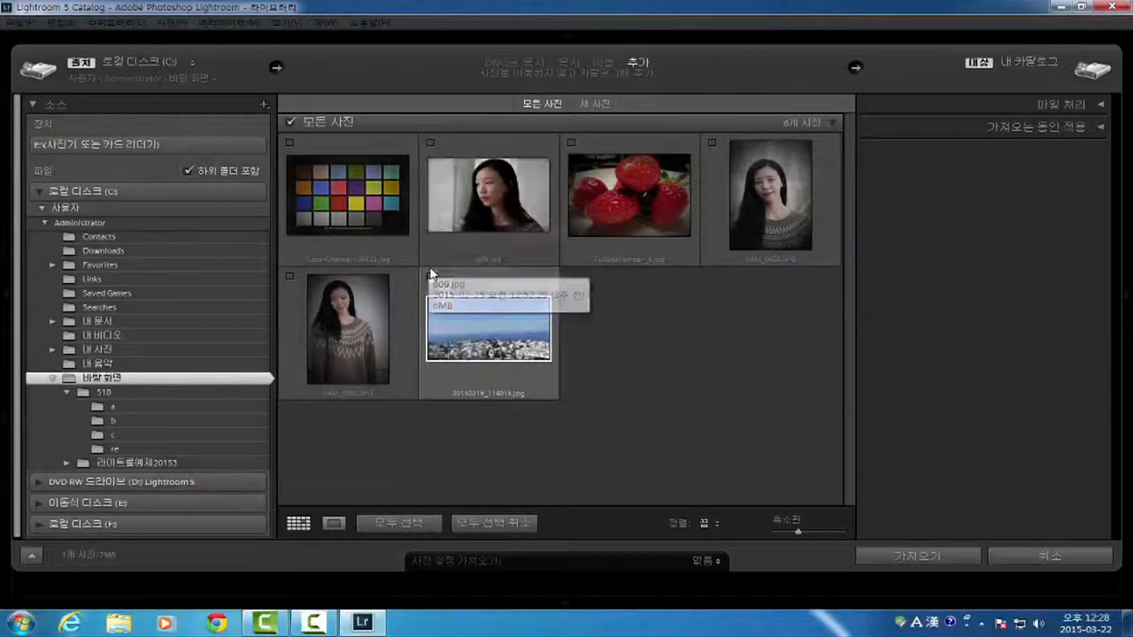
click(431, 276)
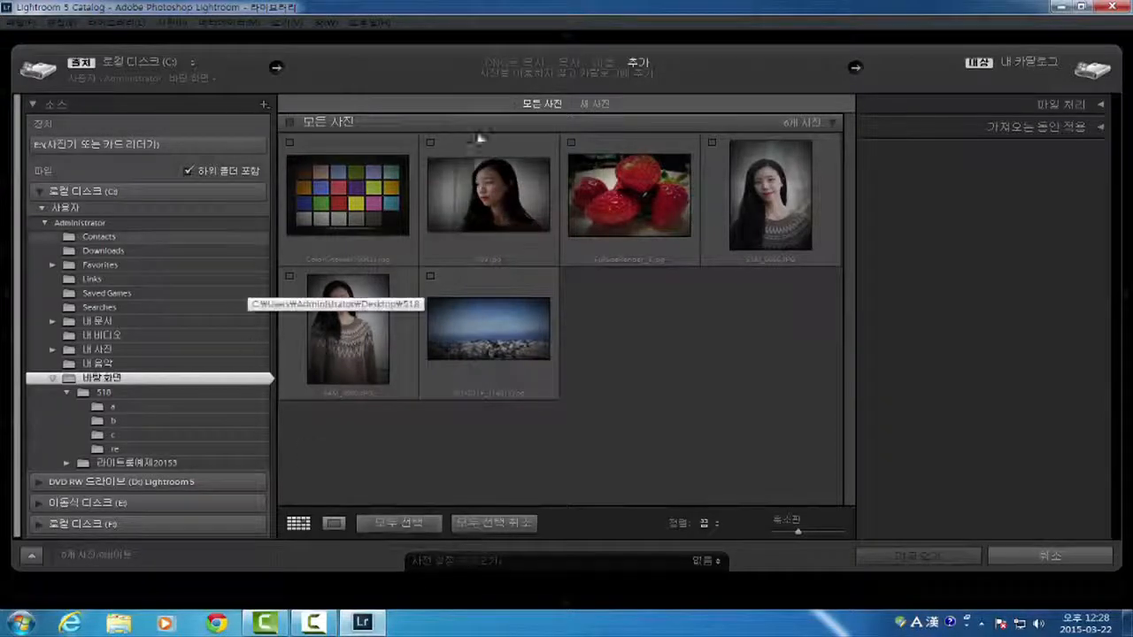
click(398, 522)
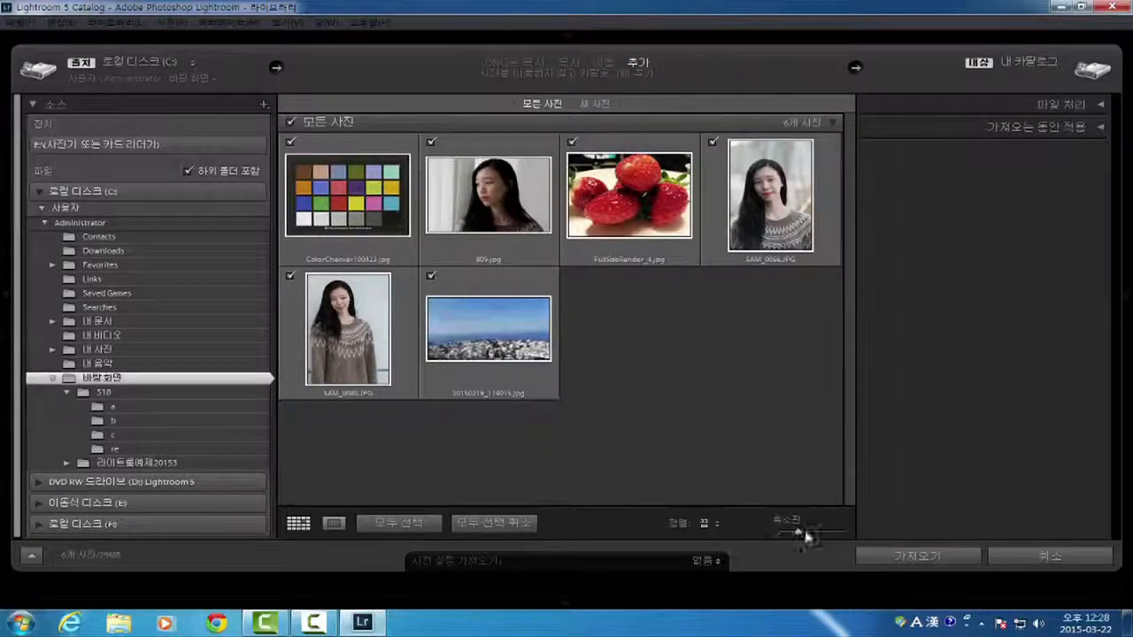
- Exclude the ColorChecker image, import the remaining desktop photos into the catalog, and decline reverse geocoding
mouse_move(800, 531)
mouse_down()
mouse_move(781, 535)
mouse_move(855, 540)
mouse_move(803, 531)
mouse_up()
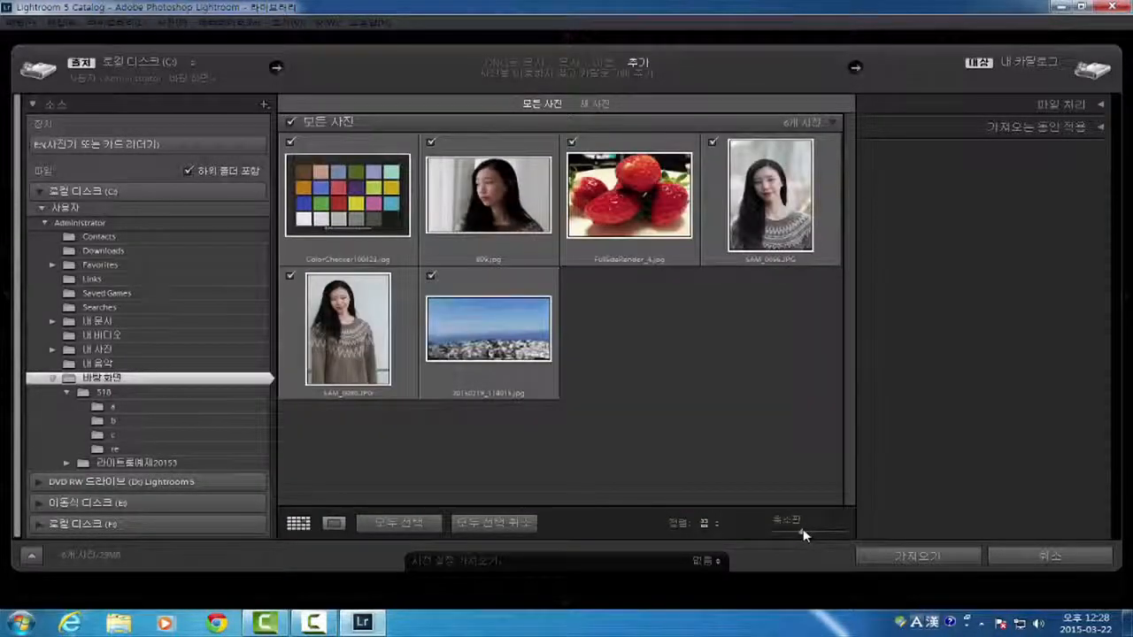
click(290, 141)
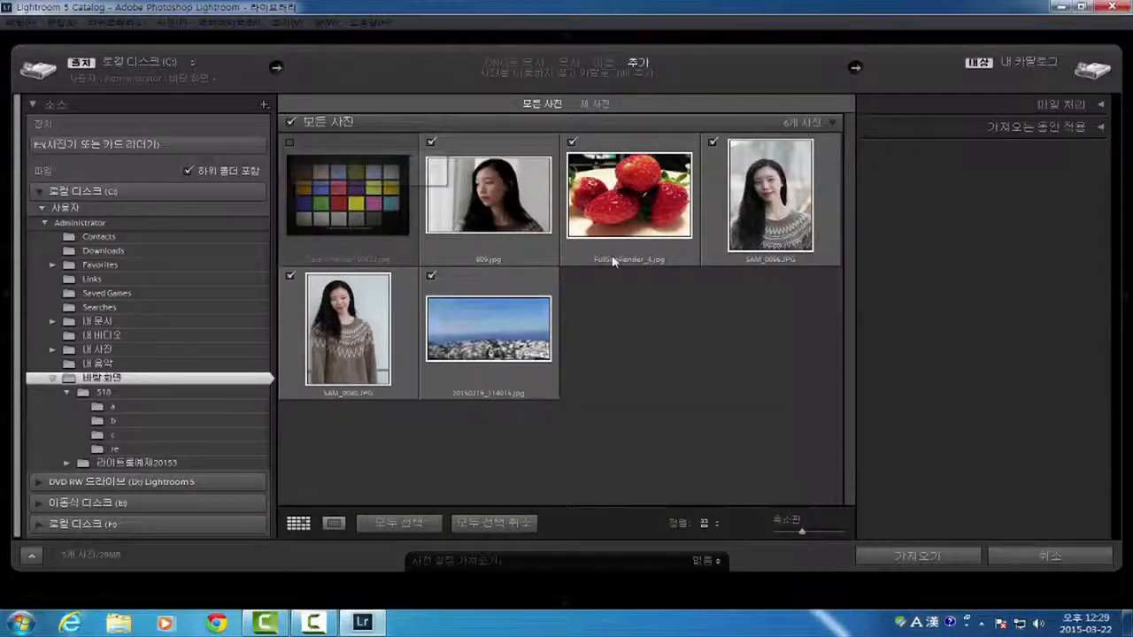
click(916, 556)
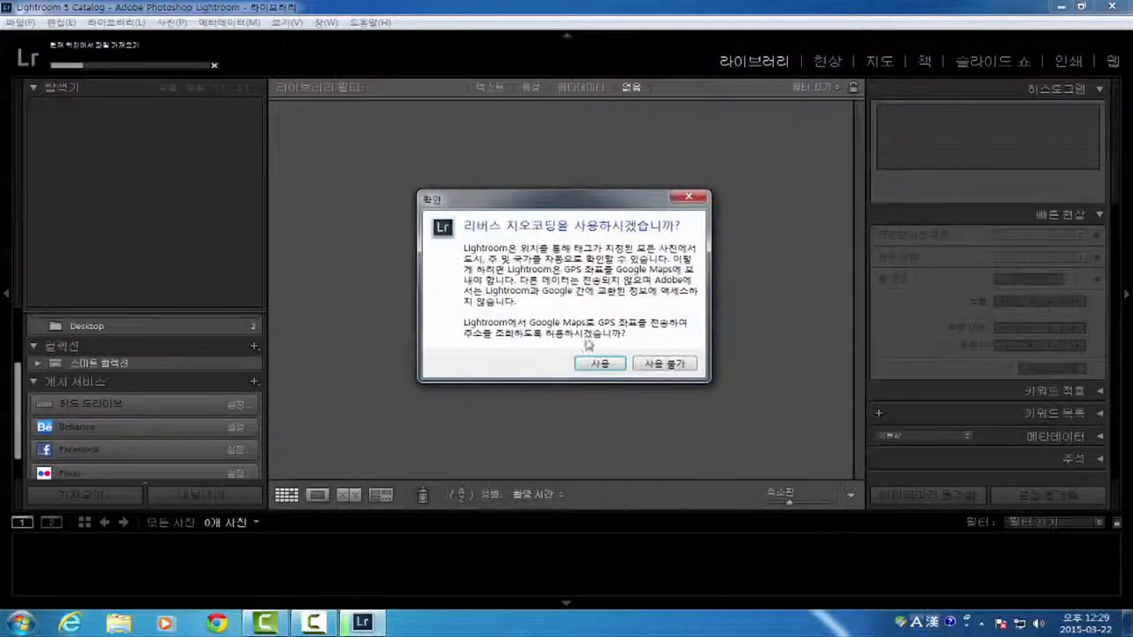
click(686, 367)
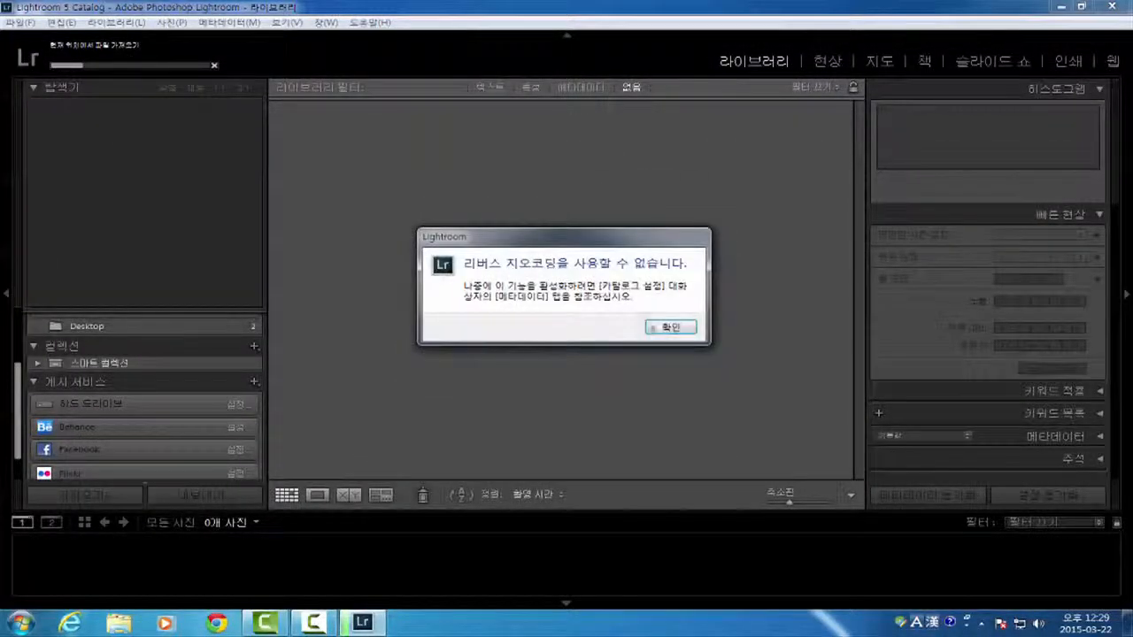
click(673, 363)
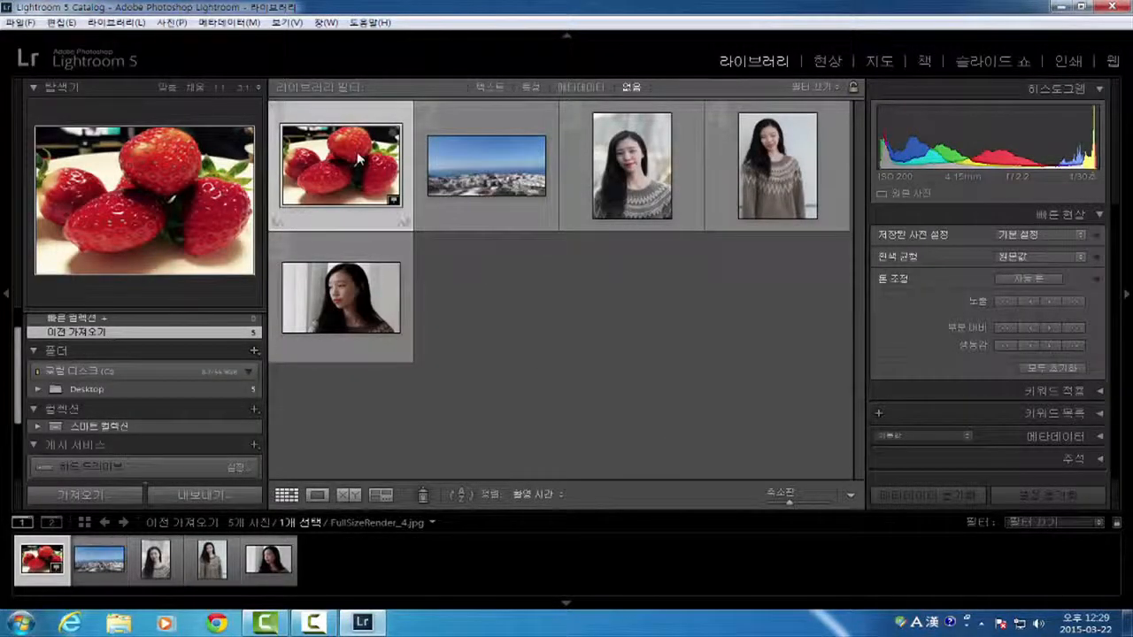
- Show and close the secondary display window, and collapse and restore the filmstrip, Navigator, module picker and Histogram panel groups
click(51, 522)
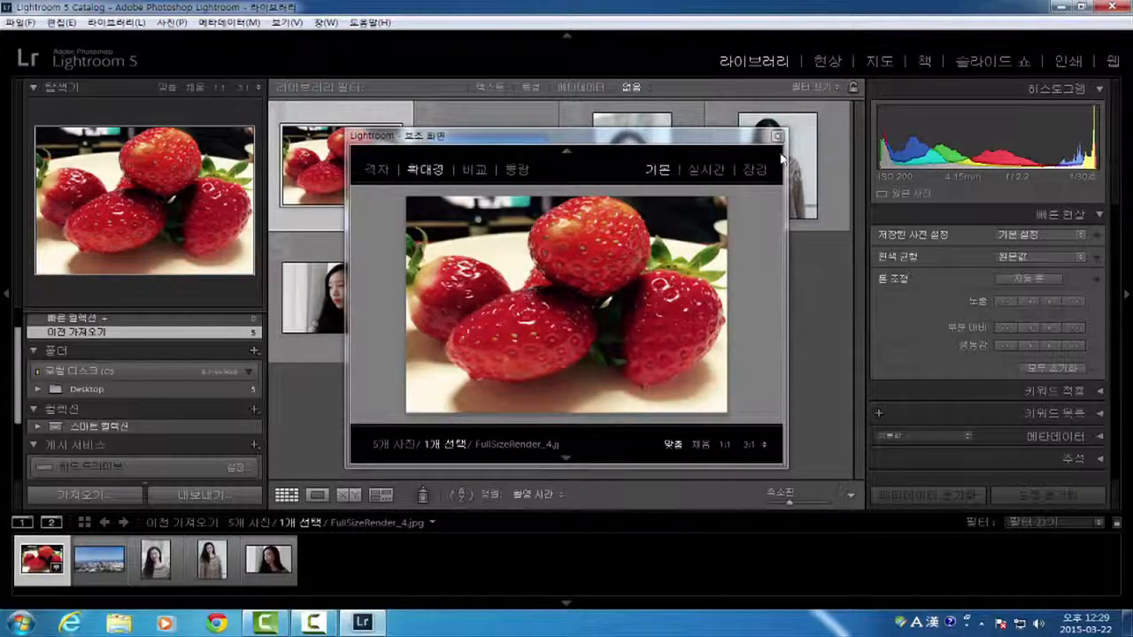
click(777, 136)
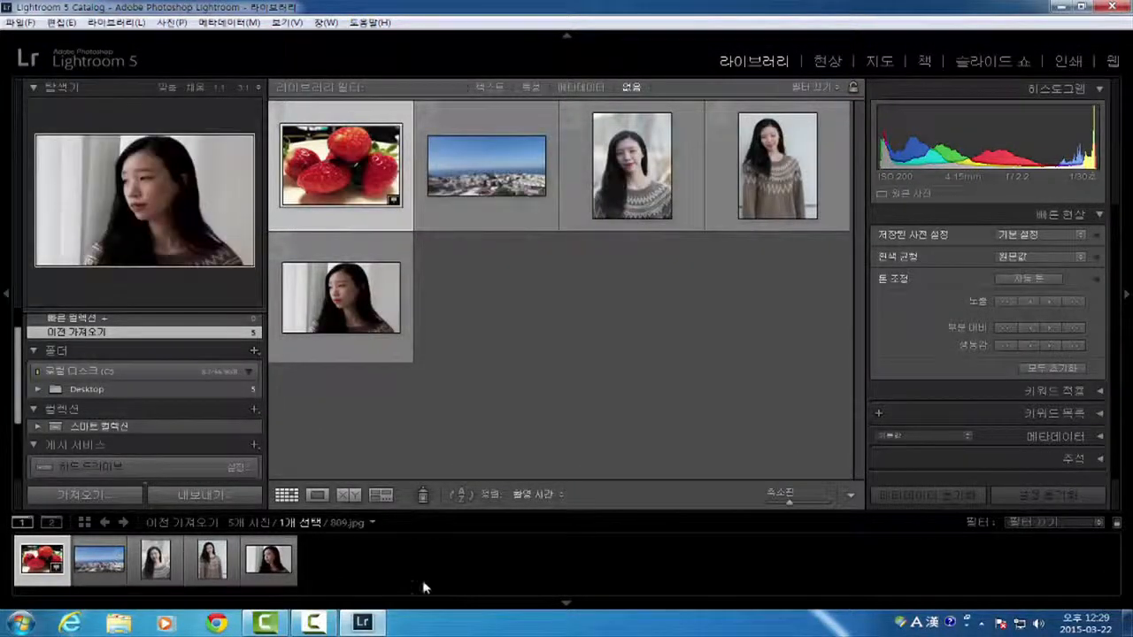
click(567, 605)
click(567, 606)
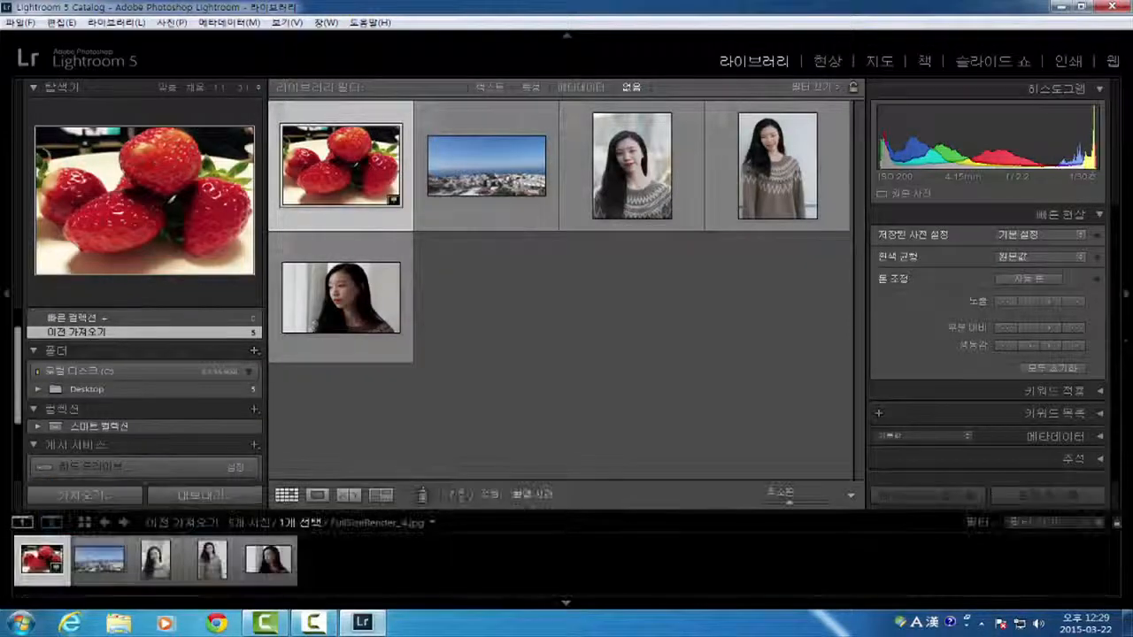
click(7, 290)
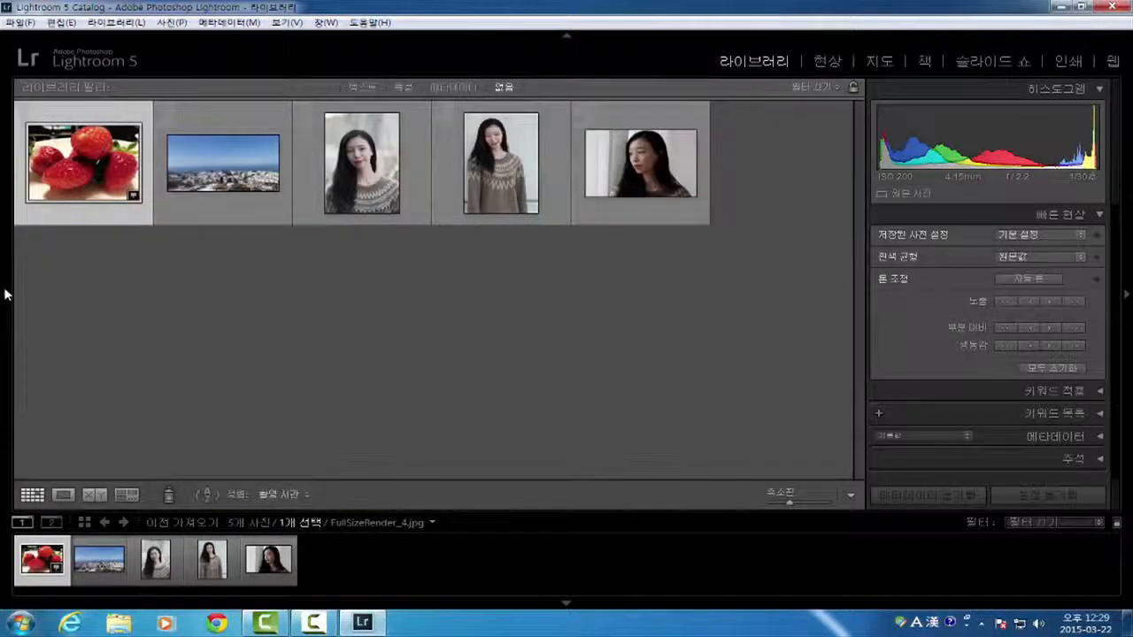
click(8, 292)
click(566, 36)
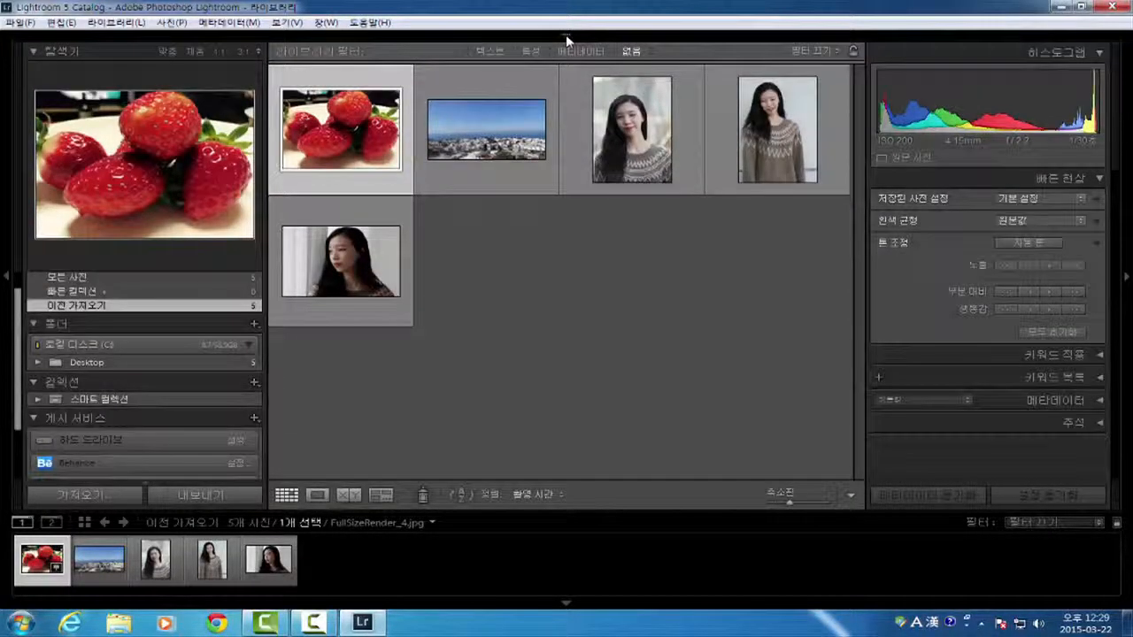
click(566, 35)
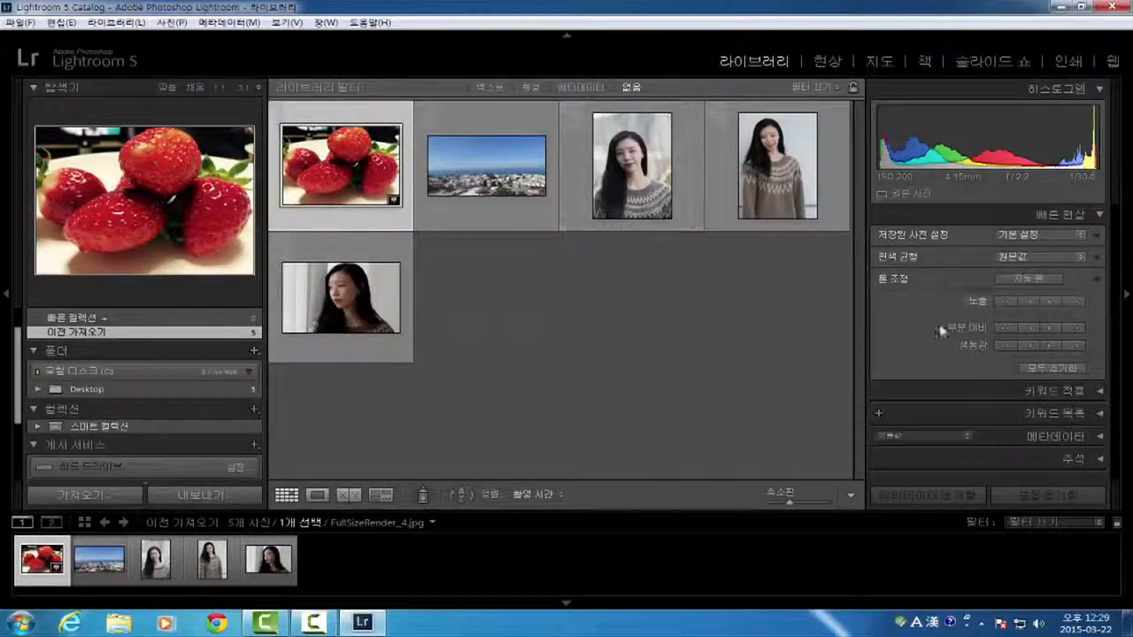
click(1128, 298)
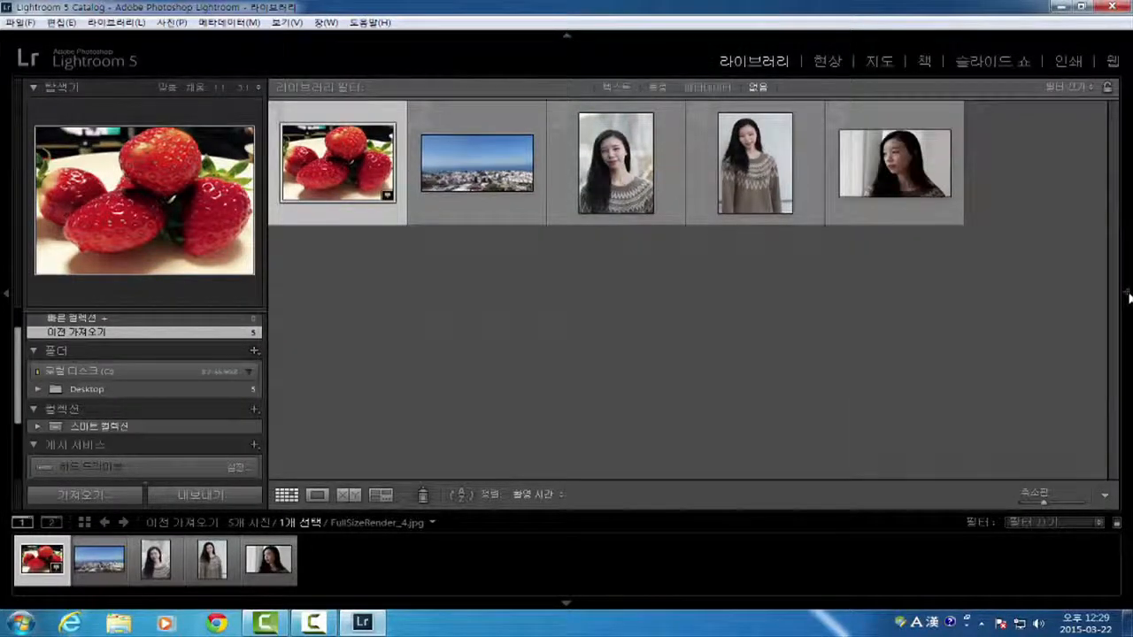
click(1130, 298)
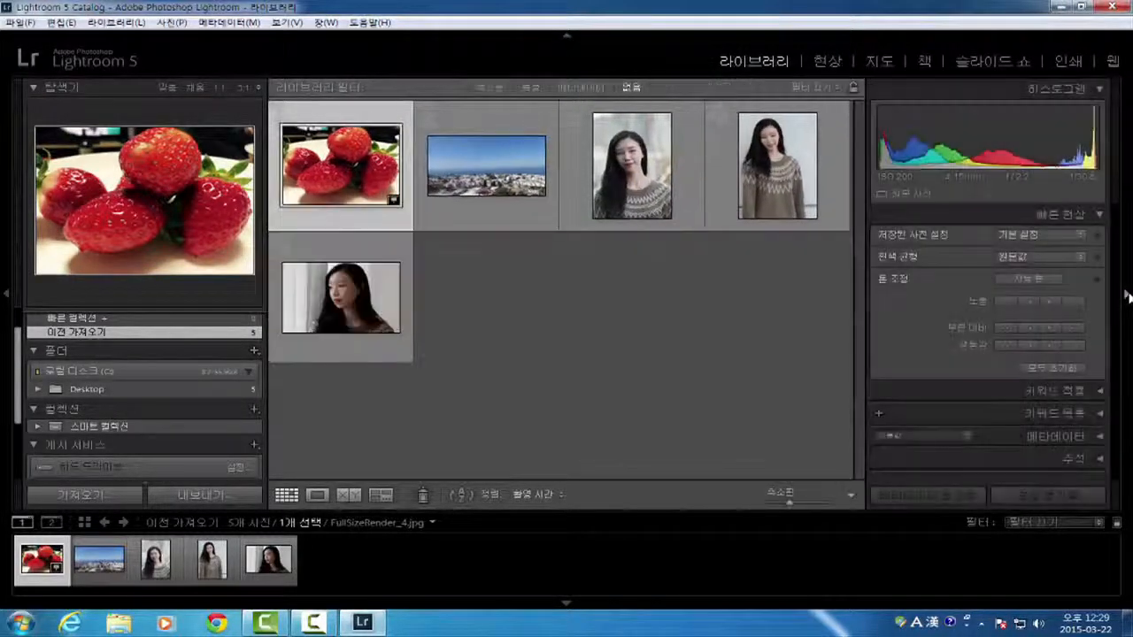
- Look at the filmstrip's list of photo sources, and hide the filmstrip and the Navigator panel group
click(431, 524)
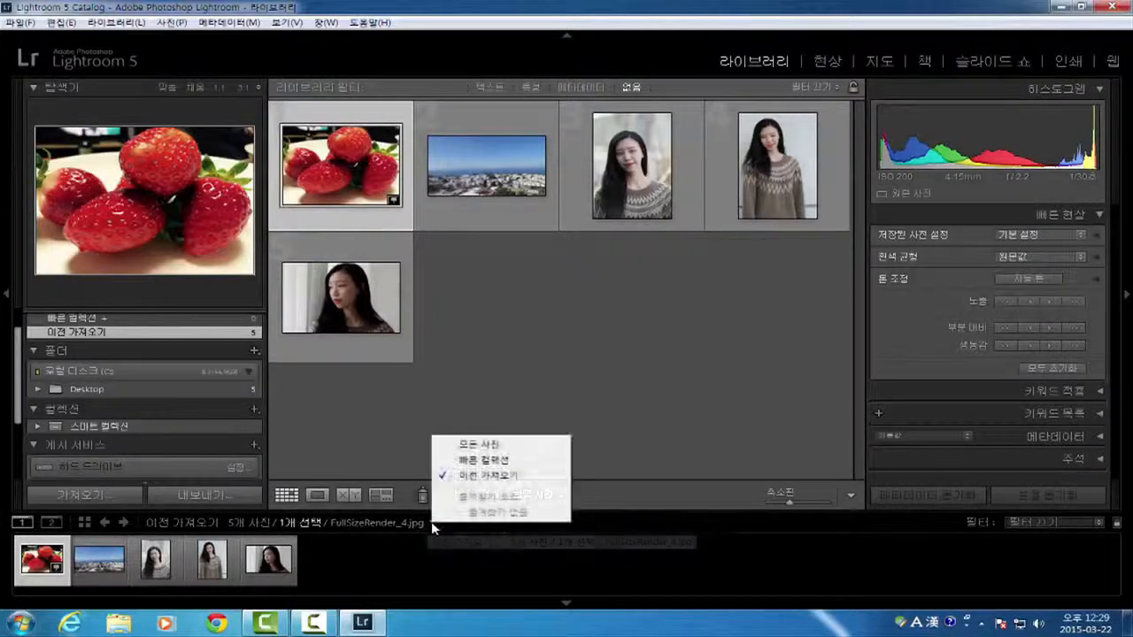
click(605, 531)
click(567, 605)
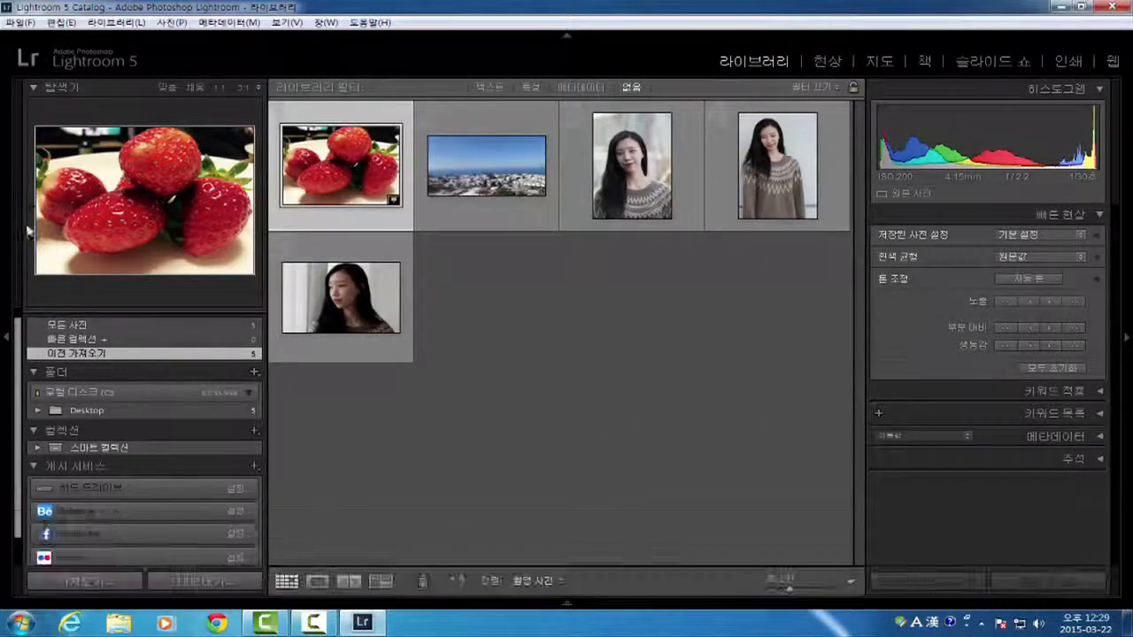
click(5, 339)
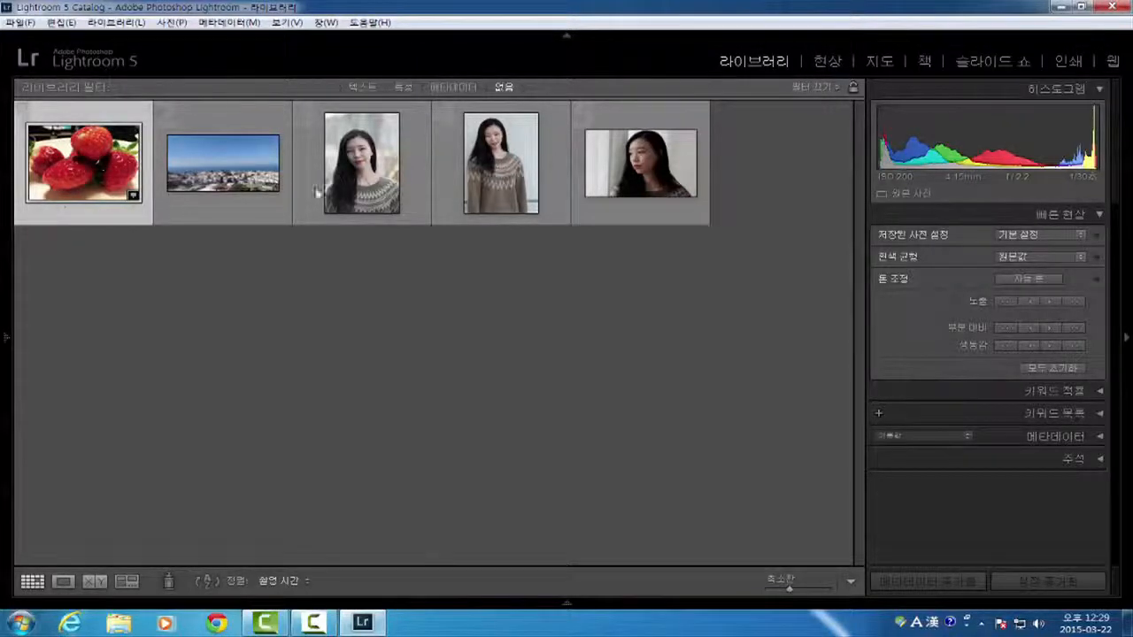
- Open the seaside city photo in the Develop module, look over its adjustment sections, and hide the Navigator panel group
double_click(212, 174)
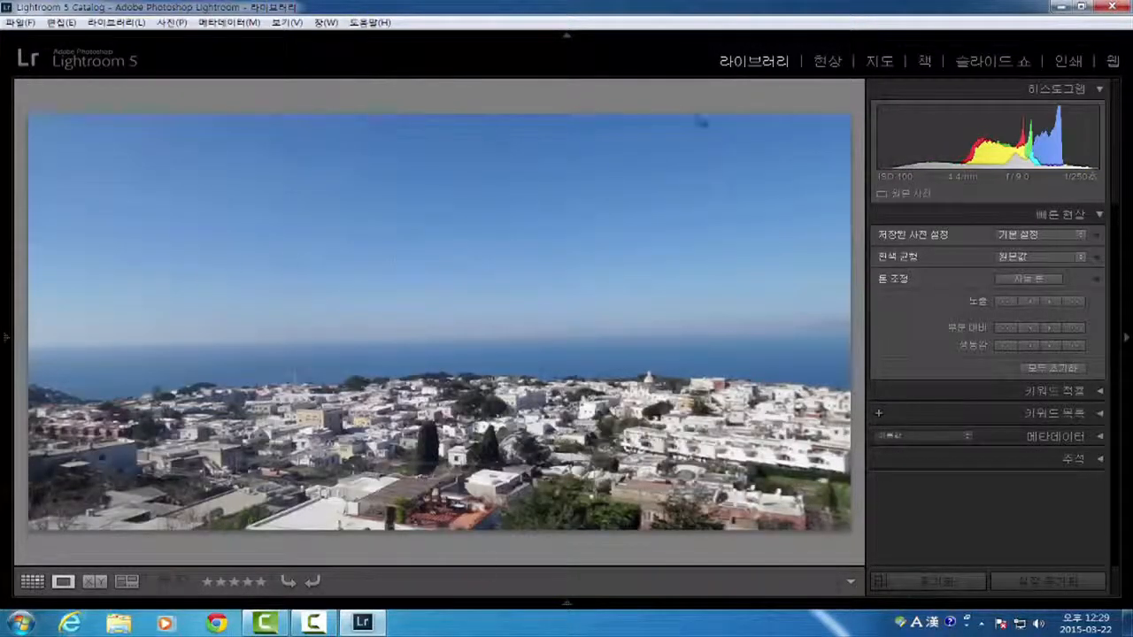
click(830, 60)
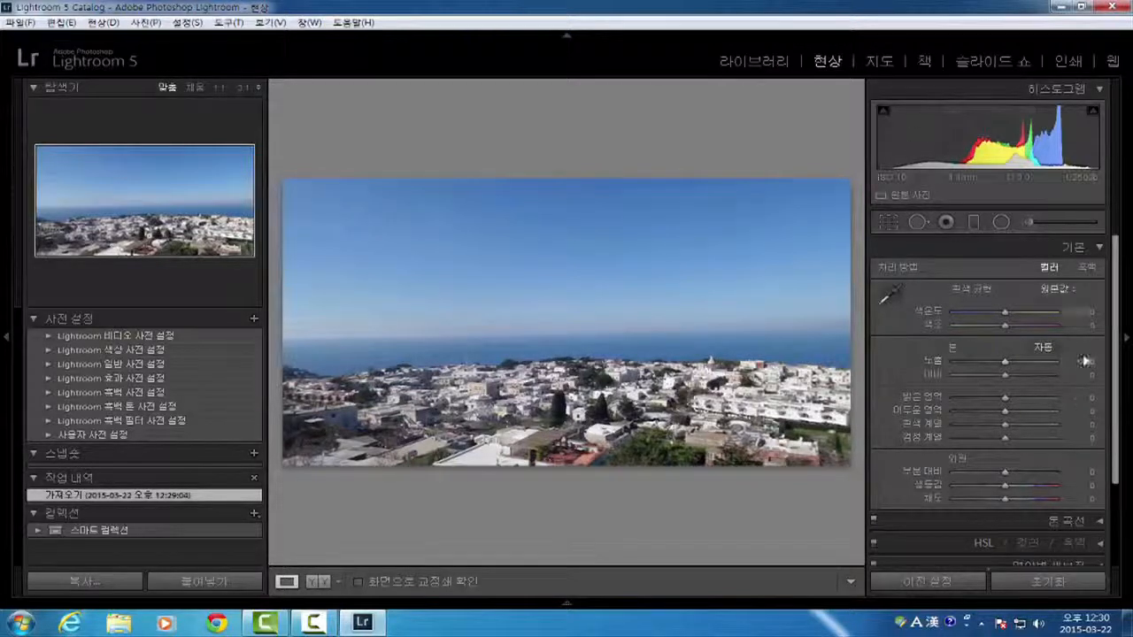
scroll(1119, 447, down, 1)
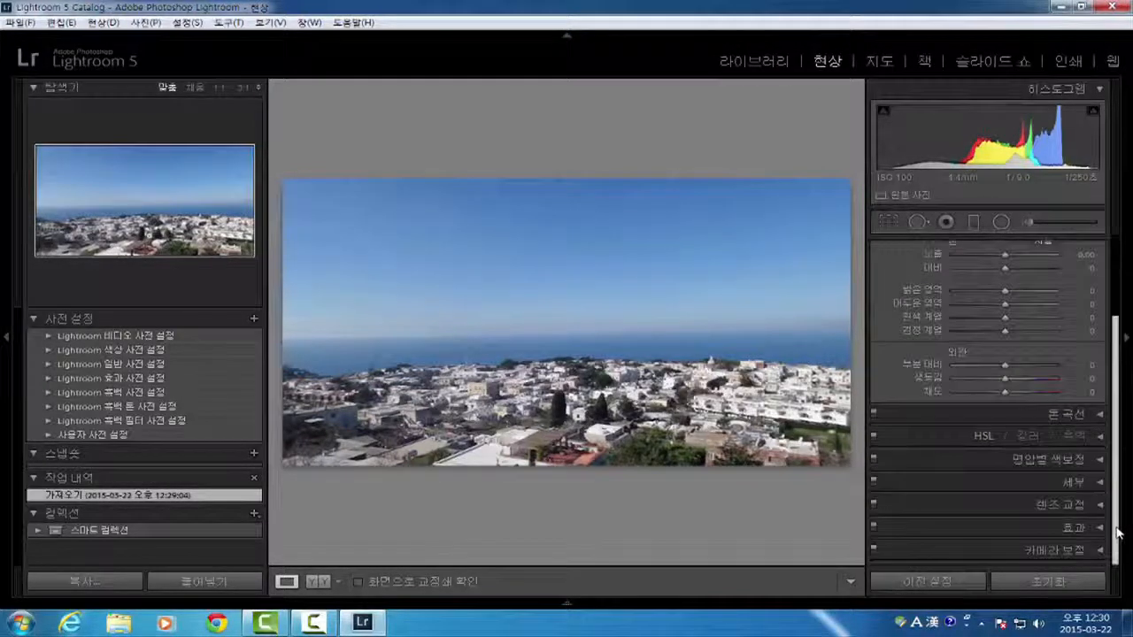
scroll(1124, 447, up, 1)
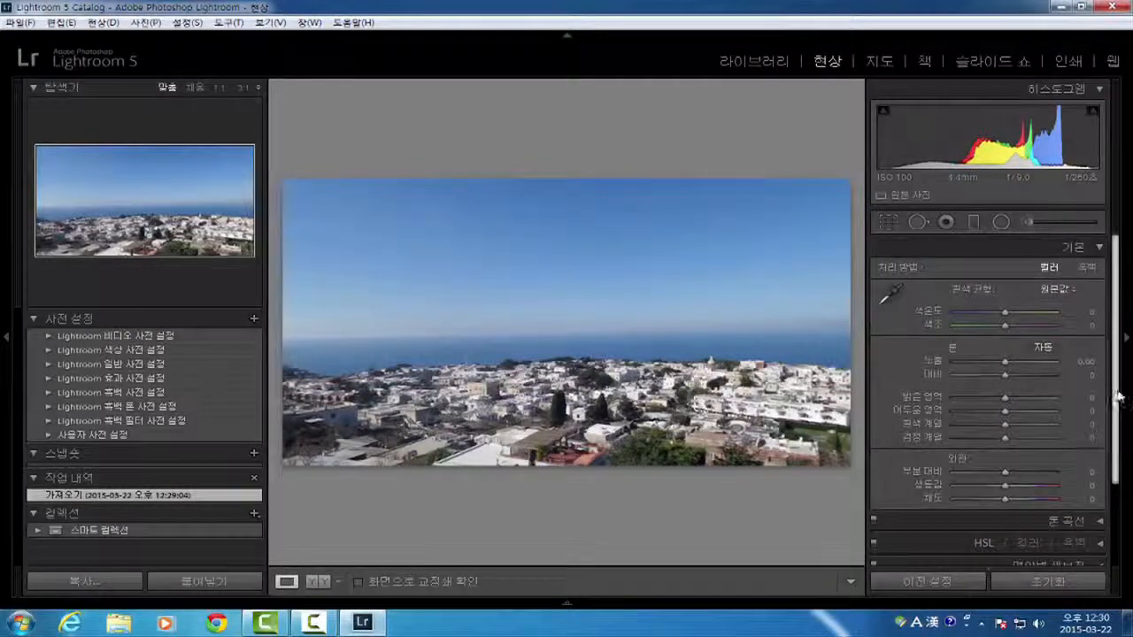
scroll(1122, 441, down, 1)
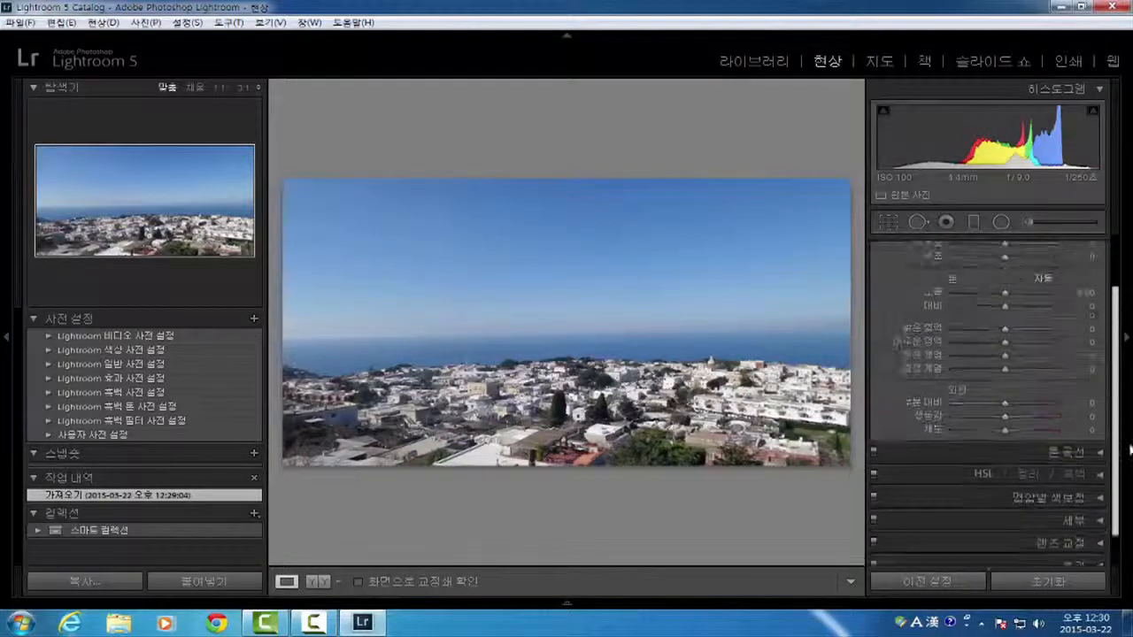
scroll(1120, 441, up, 1)
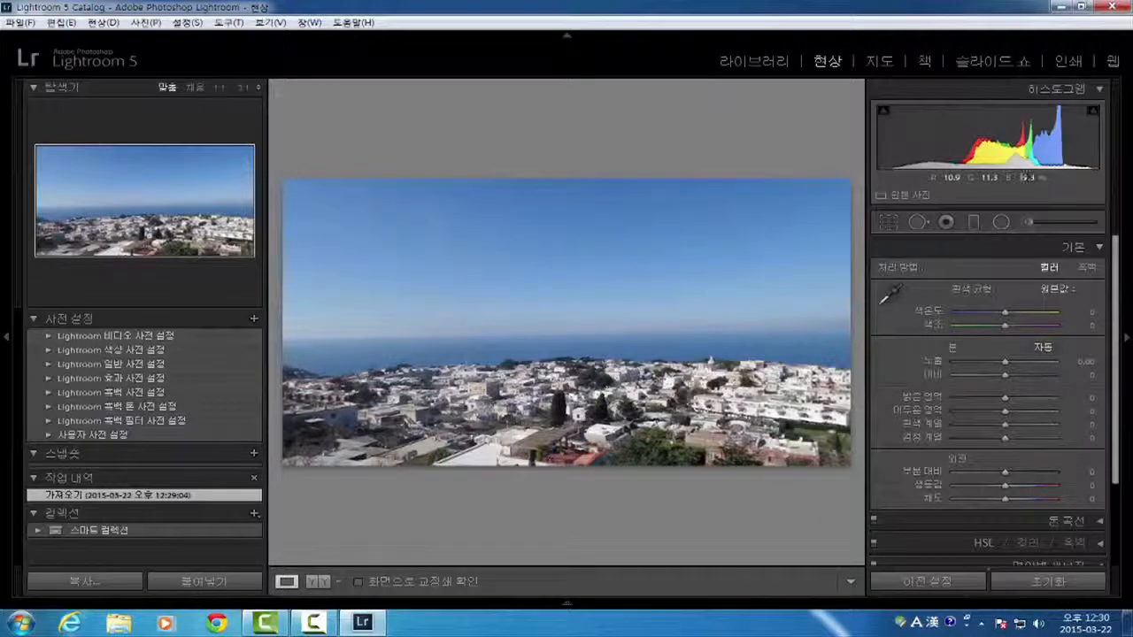
click(3, 339)
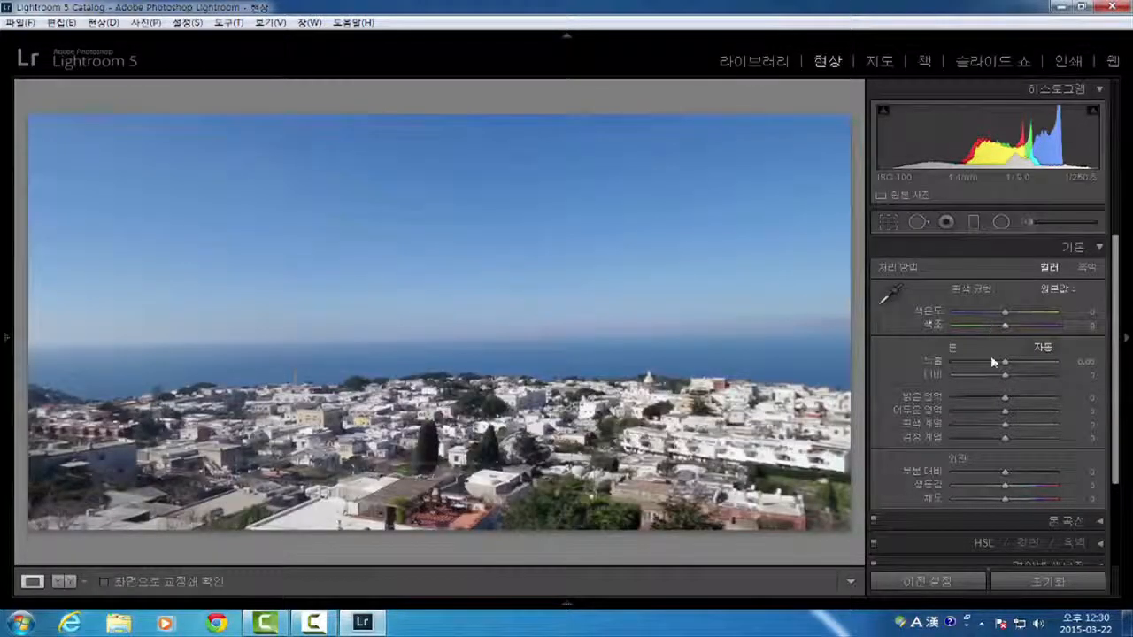
- Try automatic tone on the city photo, undo it, and return to the Develop module
click(1044, 348)
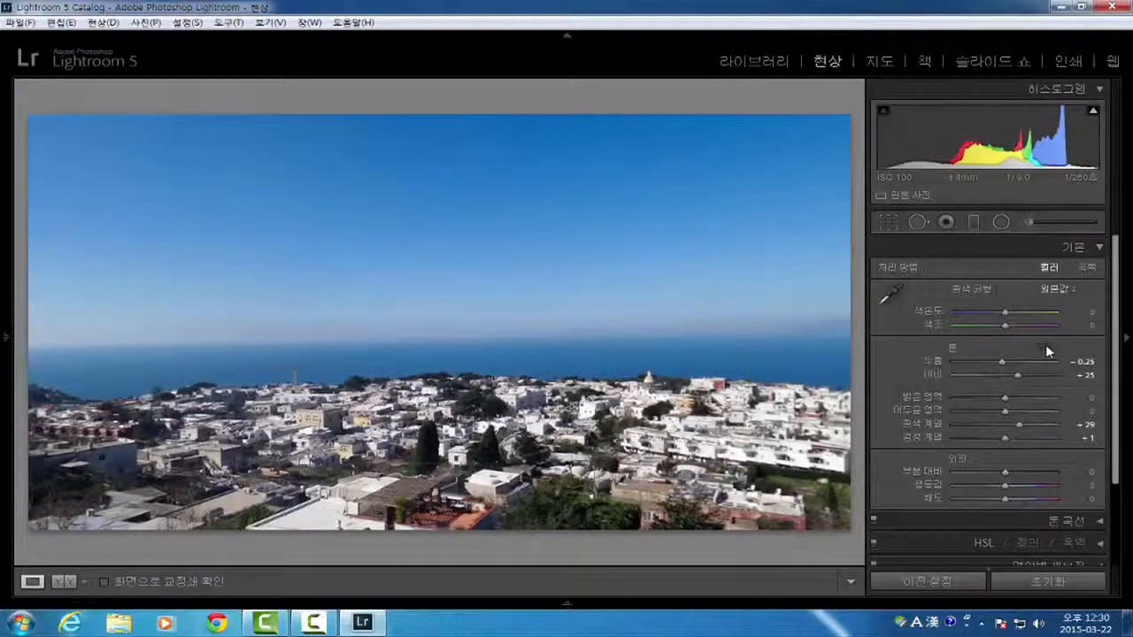
key(ctrl+z)
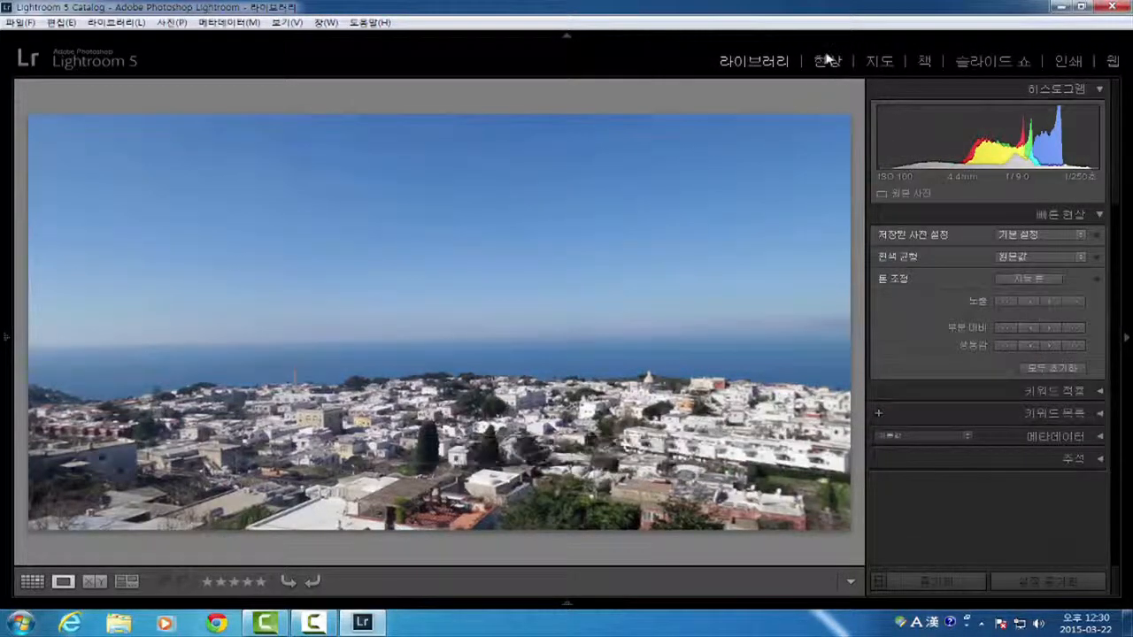
click(826, 61)
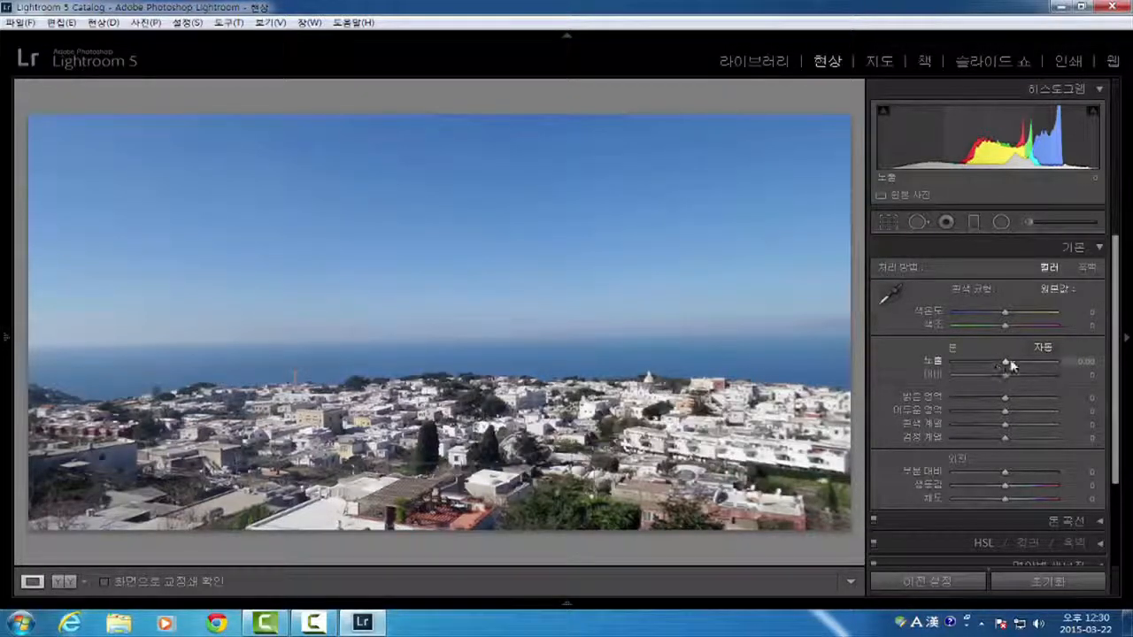
- Try exposure values of −0.20, +1.36, the maximum and +0.81 on the city photo, and reset the exposure to 0
mouse_move(1007, 359)
mouse_down()
mouse_move(1034, 347)
mouse_move(982, 355)
mouse_move(1007, 359)
mouse_up()
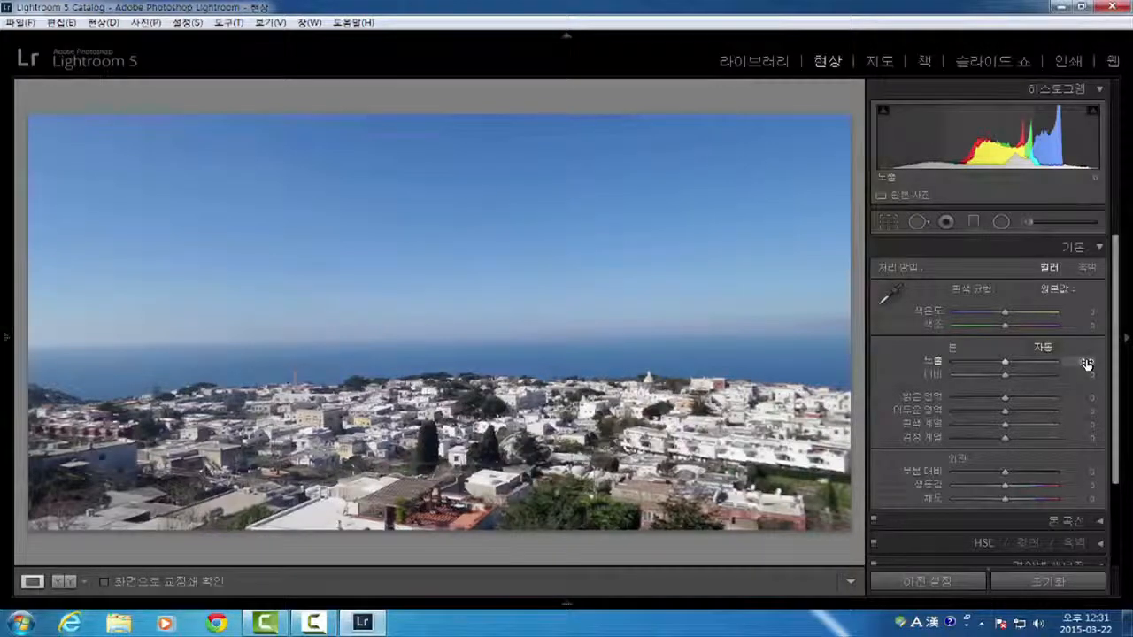
drag(1087, 363, 1086, 364)
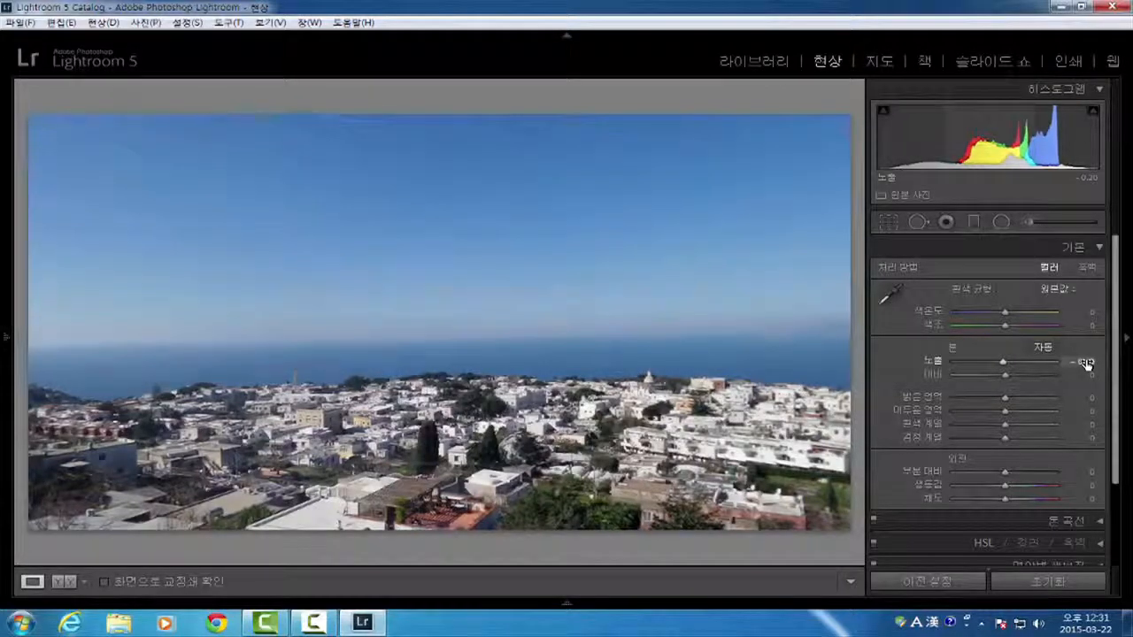
drag(1006, 362, 1019, 363)
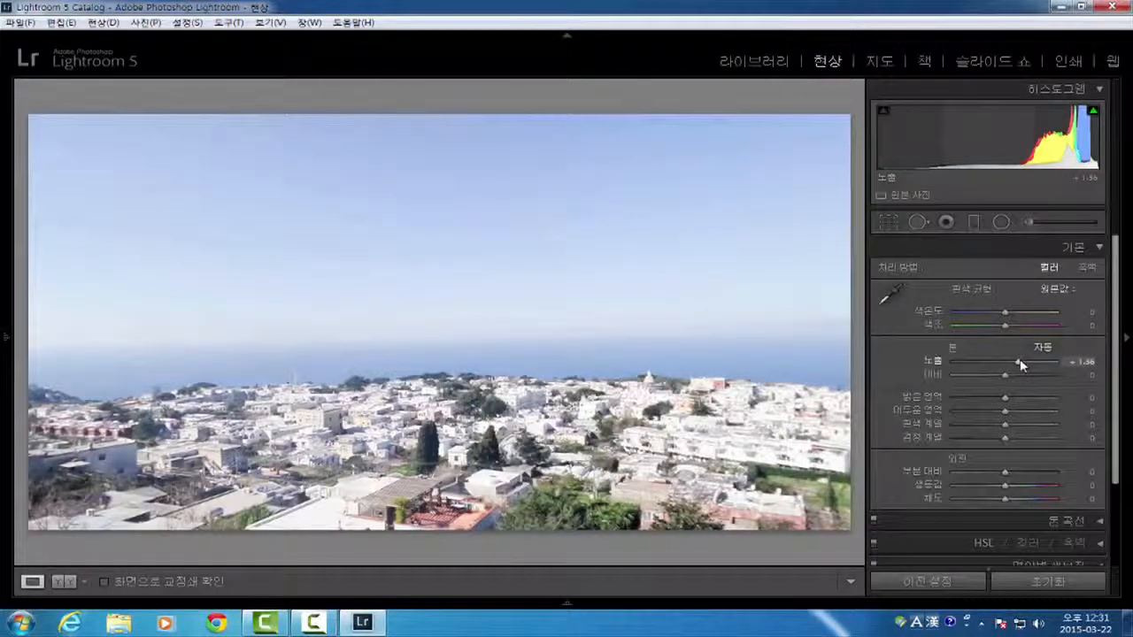
double_click(1019, 361)
drag(1005, 362, 1058, 363)
double_click(1057, 361)
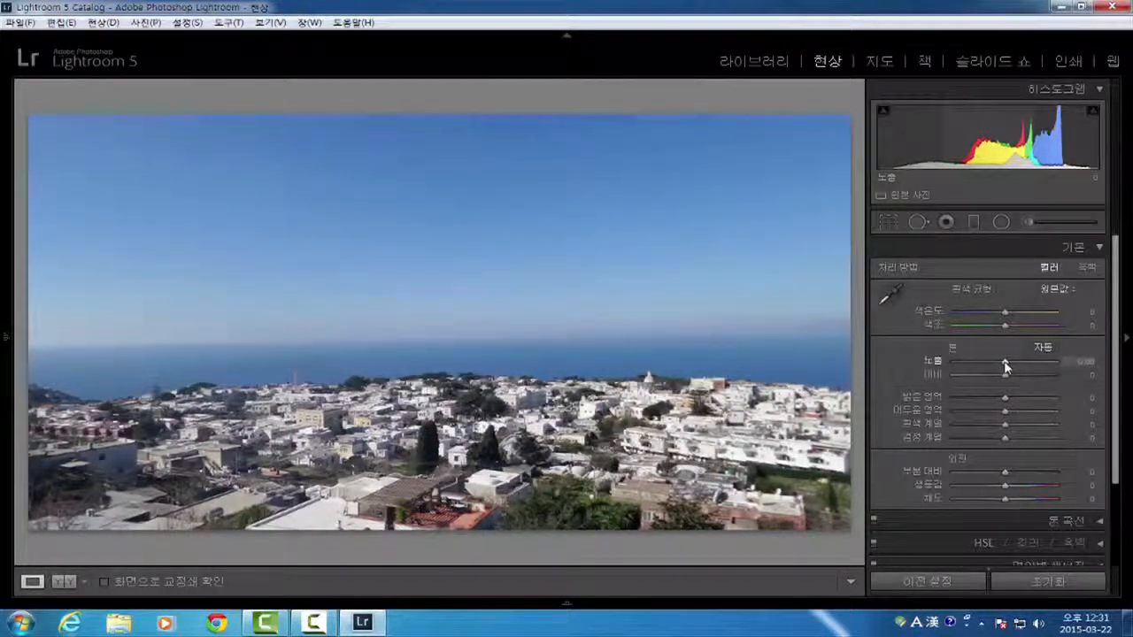
drag(1005, 363, 1015, 361)
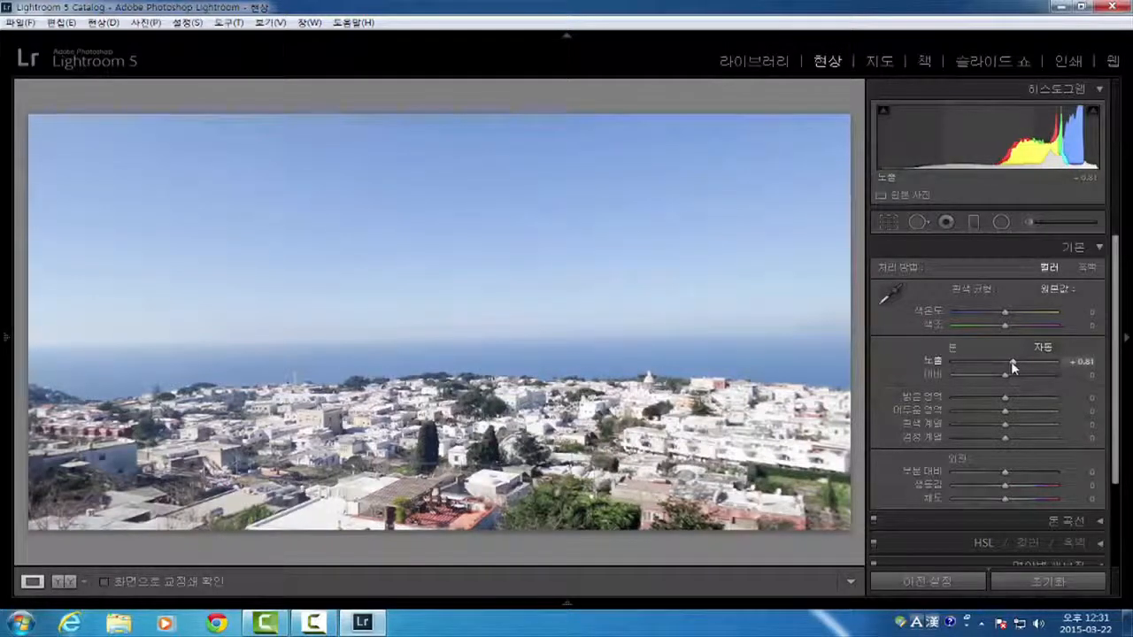
double_click(1014, 365)
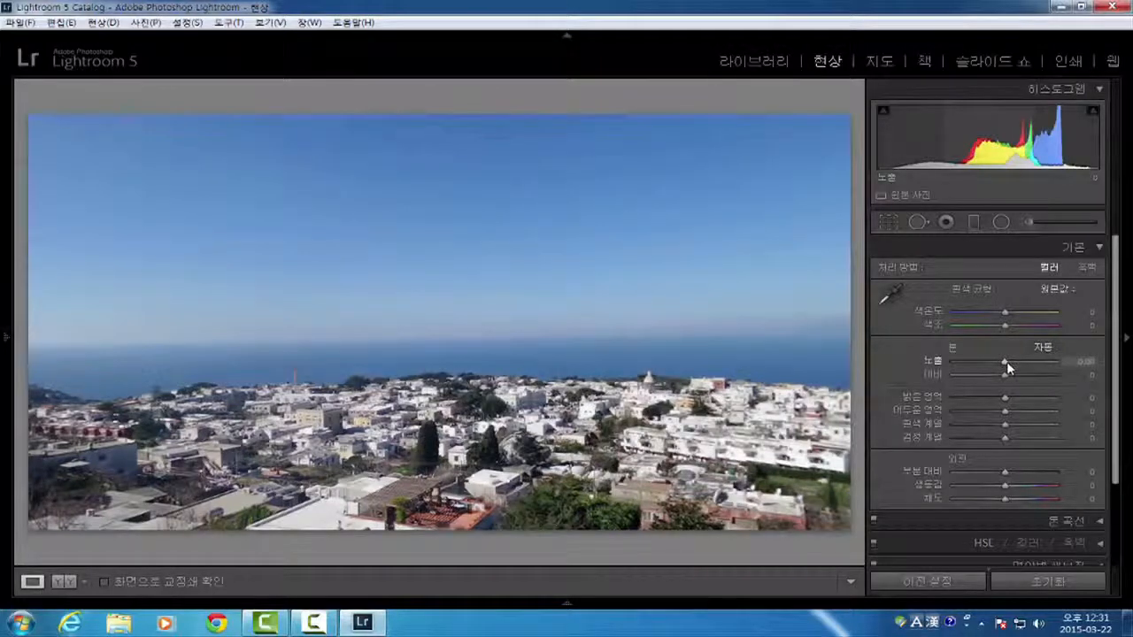
- Try exposure values of −0.19 and +0.89, and set the city photo's exposure to −0.04
mouse_move(997, 365)
mouse_down()
mouse_move(986, 367)
mouse_move(1003, 370)
mouse_up()
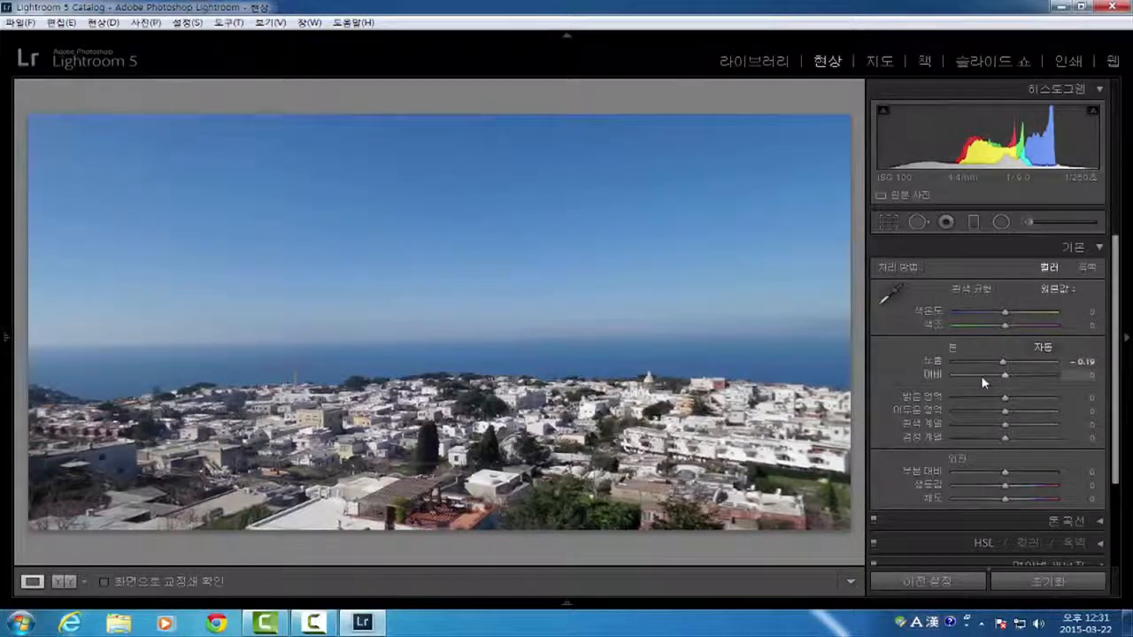
drag(1007, 362, 1014, 361)
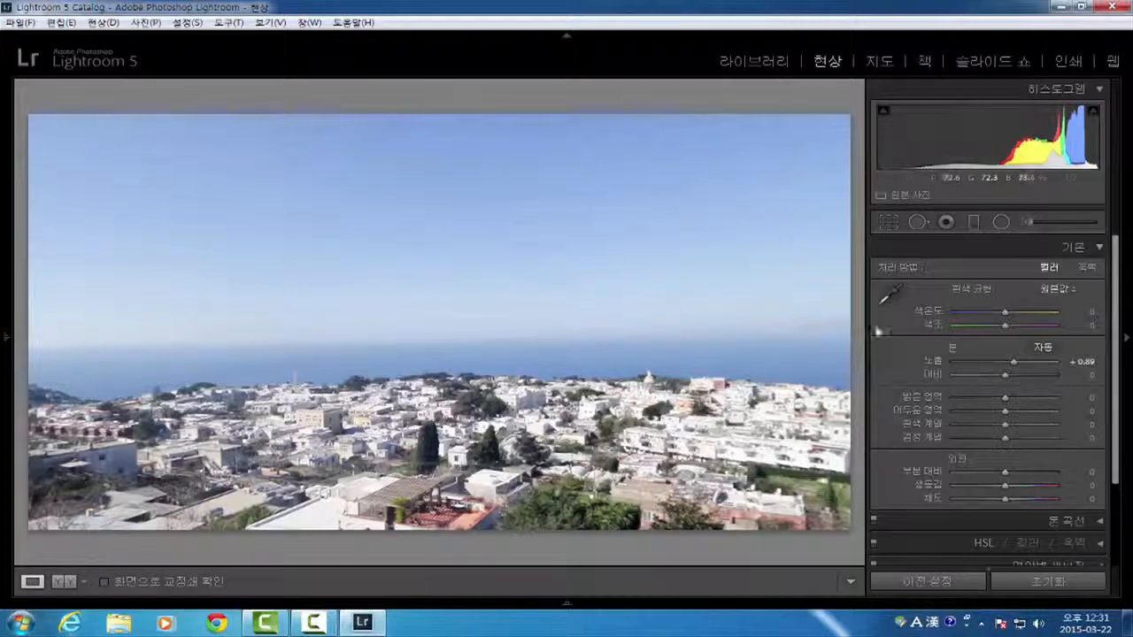
double_click(1012, 361)
drag(1005, 361, 1005, 362)
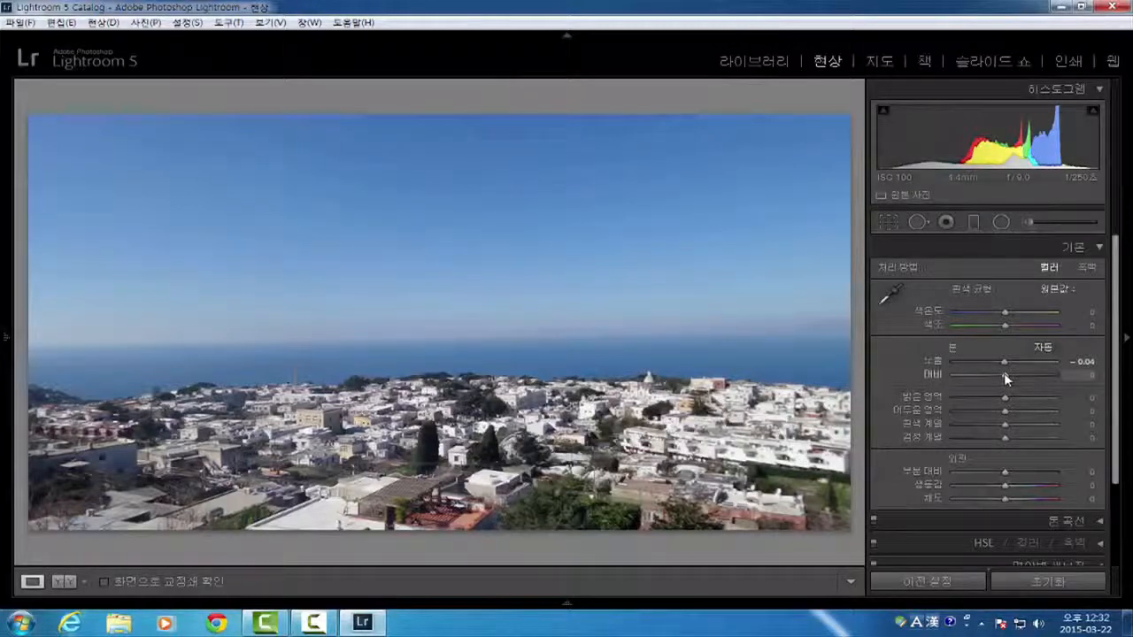
- Try the contrast at −100 and near its maximum, and set it to +35
drag(1004, 373, 953, 378)
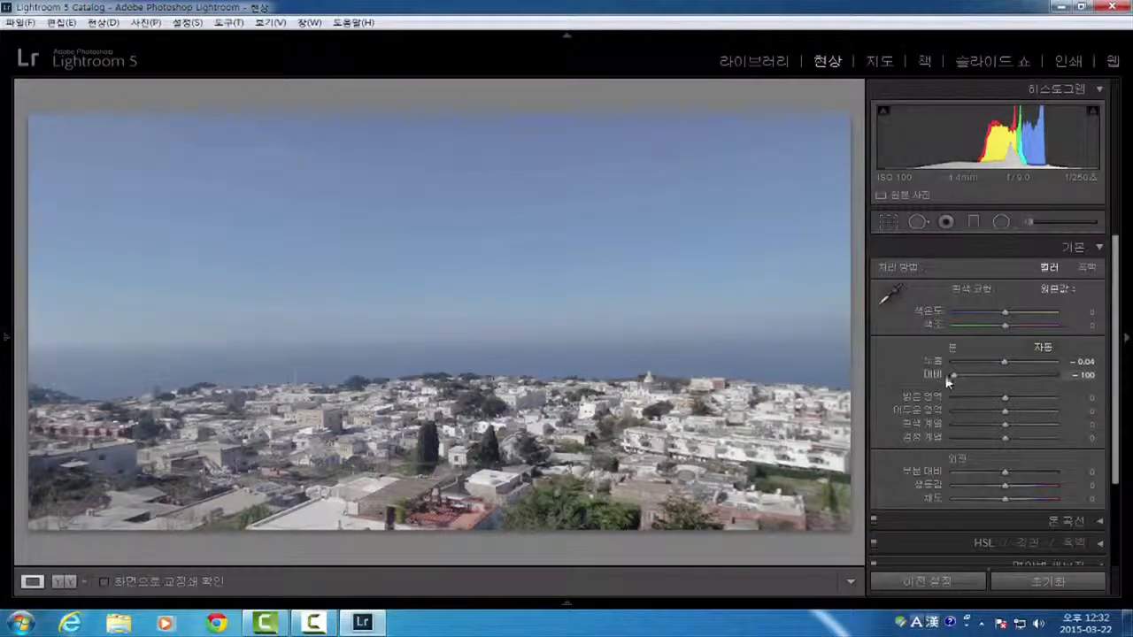
drag(951, 374, 1056, 379)
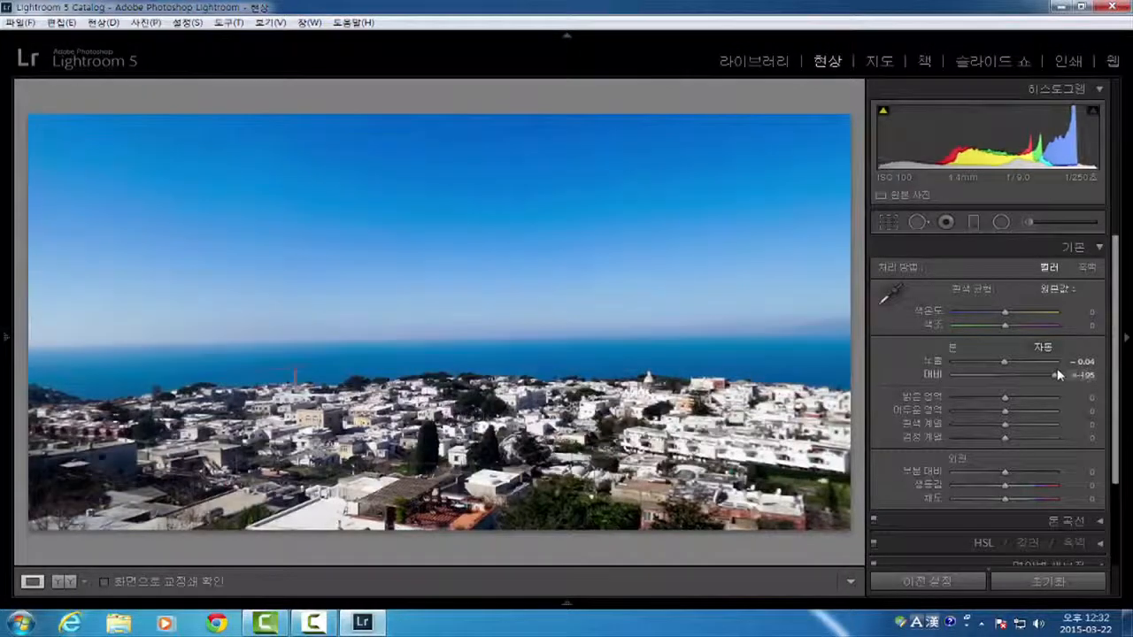
drag(1055, 373, 1022, 376)
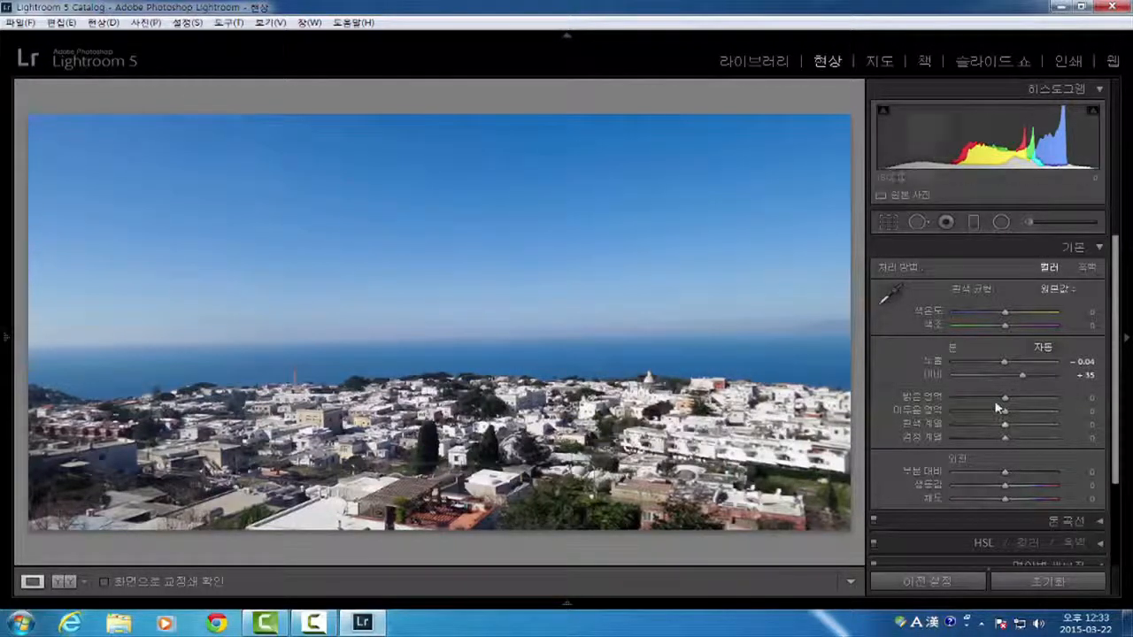
- Try the highlights at −27, return them to 0, and try out the shadows adjustment
mouse_move(1004, 403)
mouse_down()
mouse_move(1013, 399)
mouse_move(996, 399)
mouse_move(1027, 393)
mouse_move(978, 400)
mouse_move(1005, 399)
mouse_move(990, 396)
mouse_up()
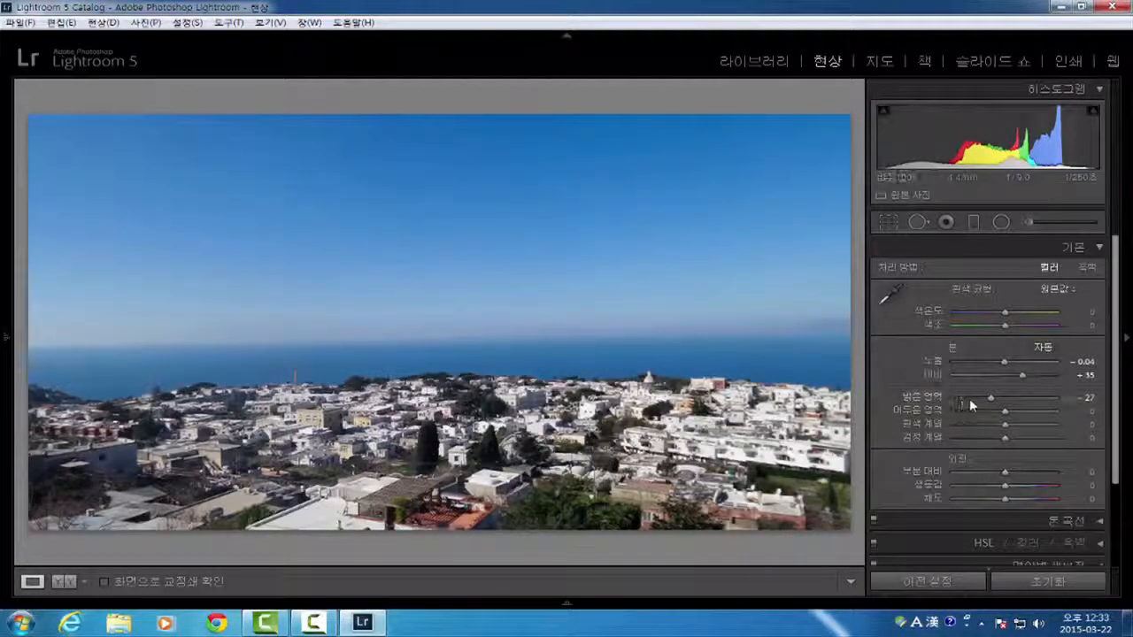
drag(985, 402, 1001, 403)
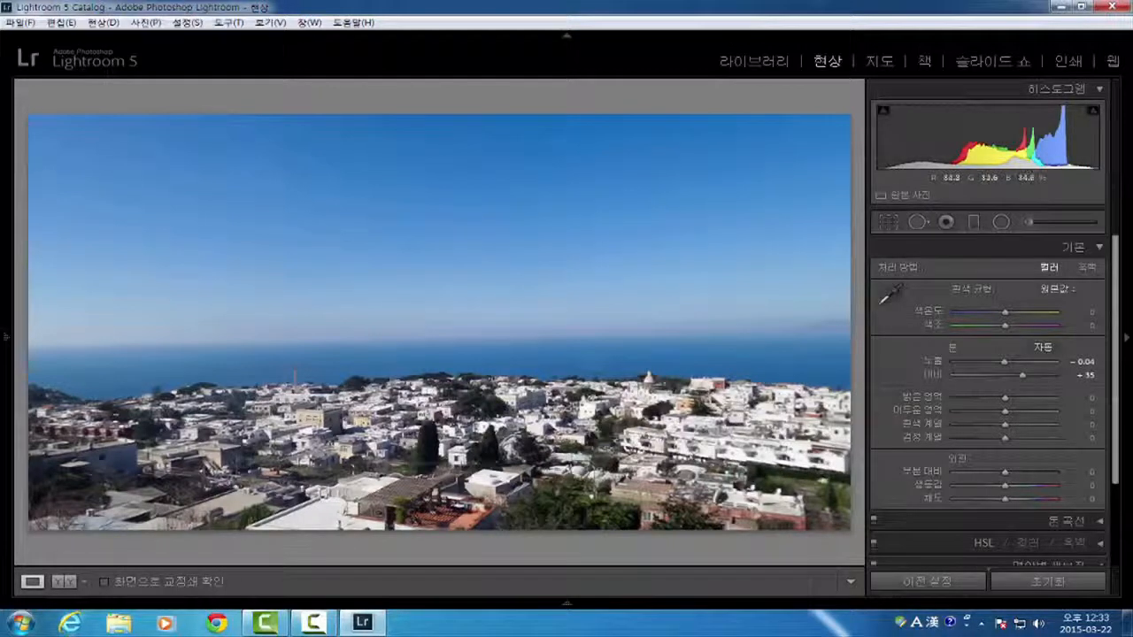
mouse_move(1006, 411)
mouse_down()
mouse_move(1018, 409)
mouse_move(1006, 417)
mouse_up()
- Set the city photo's whites to +19 and blacks to −10
mouse_move(1006, 429)
mouse_down()
mouse_move(1027, 425)
mouse_move(1015, 424)
mouse_up()
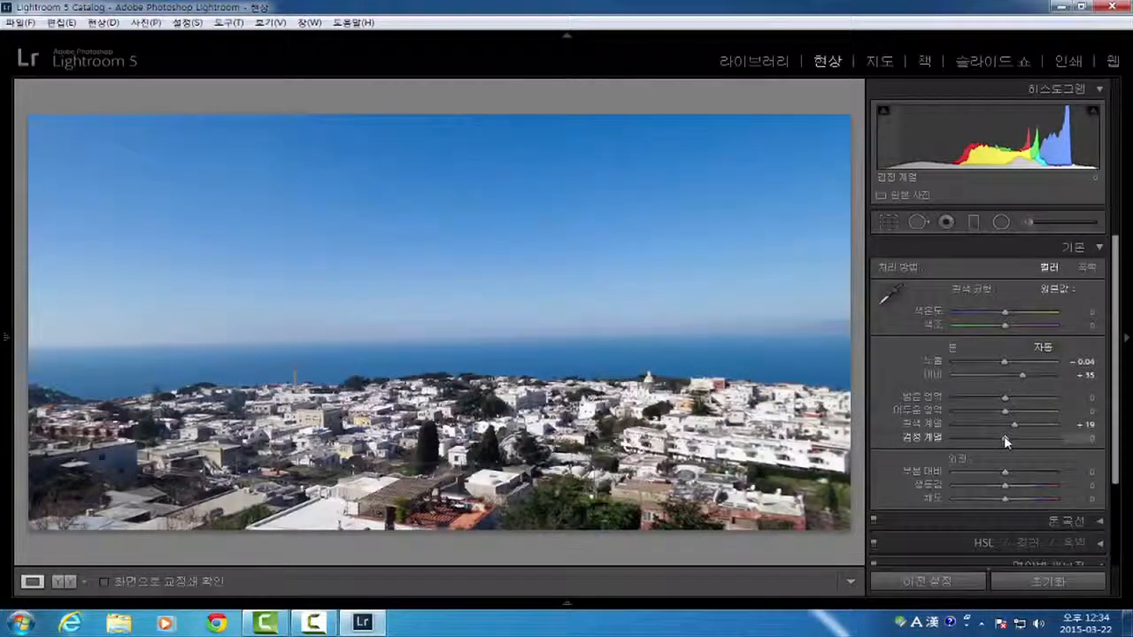
mouse_move(1006, 441)
mouse_down()
mouse_move(994, 439)
mouse_move(1038, 435)
mouse_move(997, 439)
mouse_up()
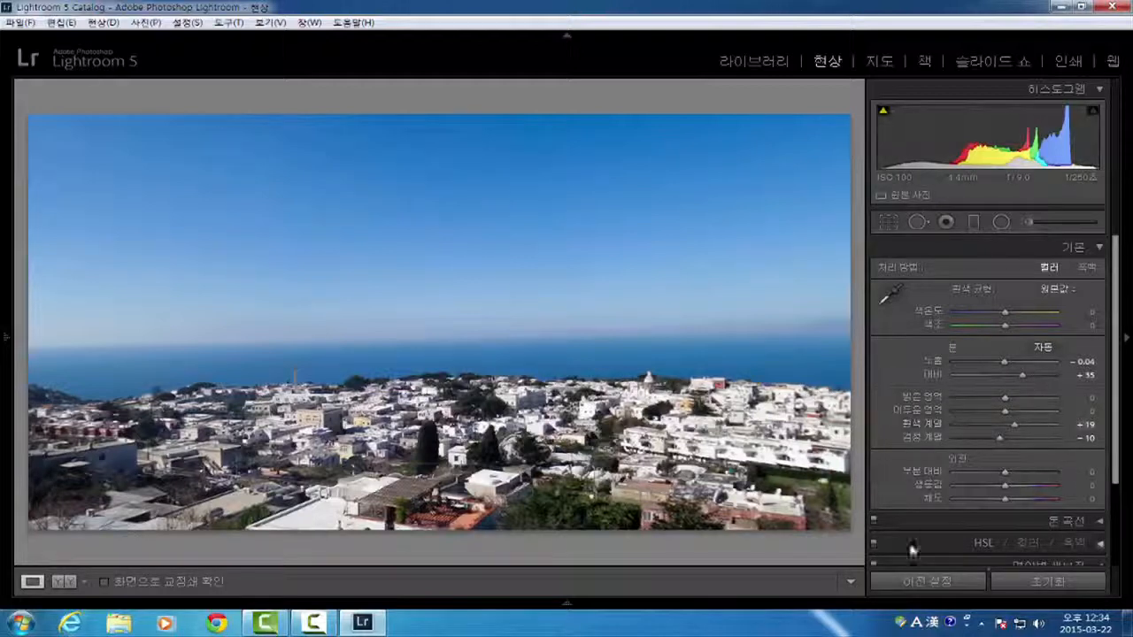
- Examine the adjusted photo's trees, houses and sea horizon up close, and return to the whole image
scroll(929, 378, down, 2)
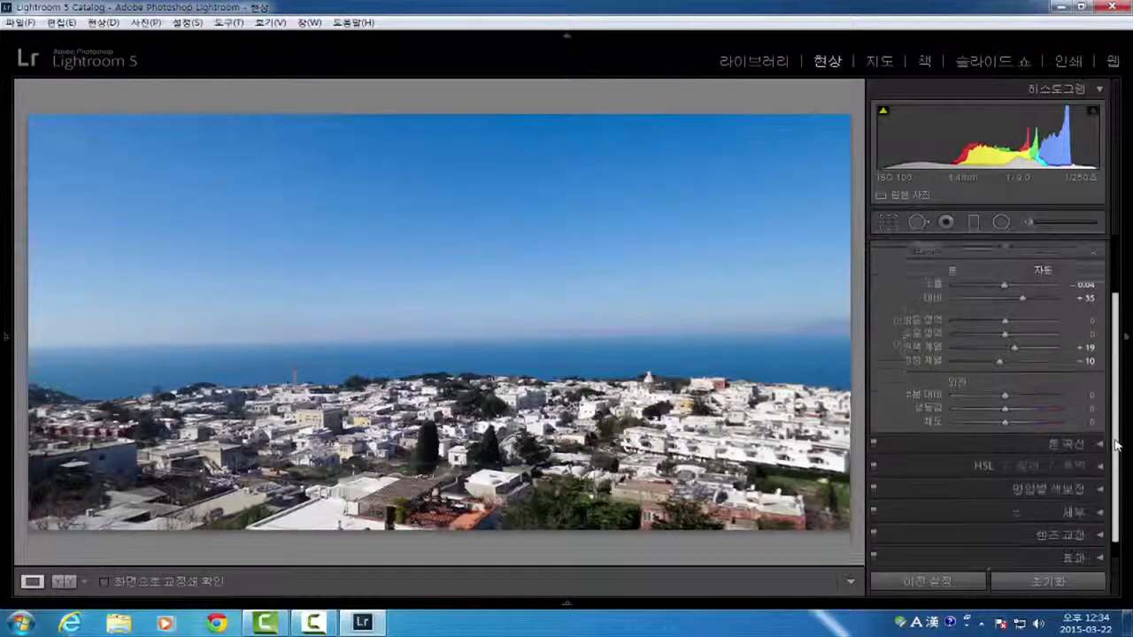
scroll(1117, 376, down, 1)
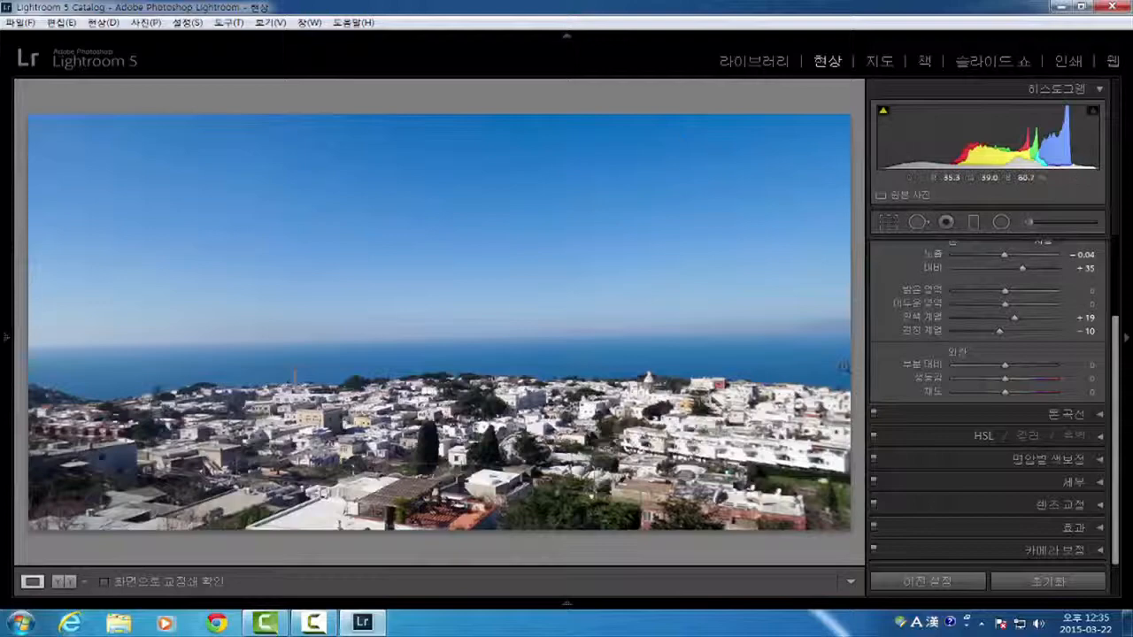
click(418, 434)
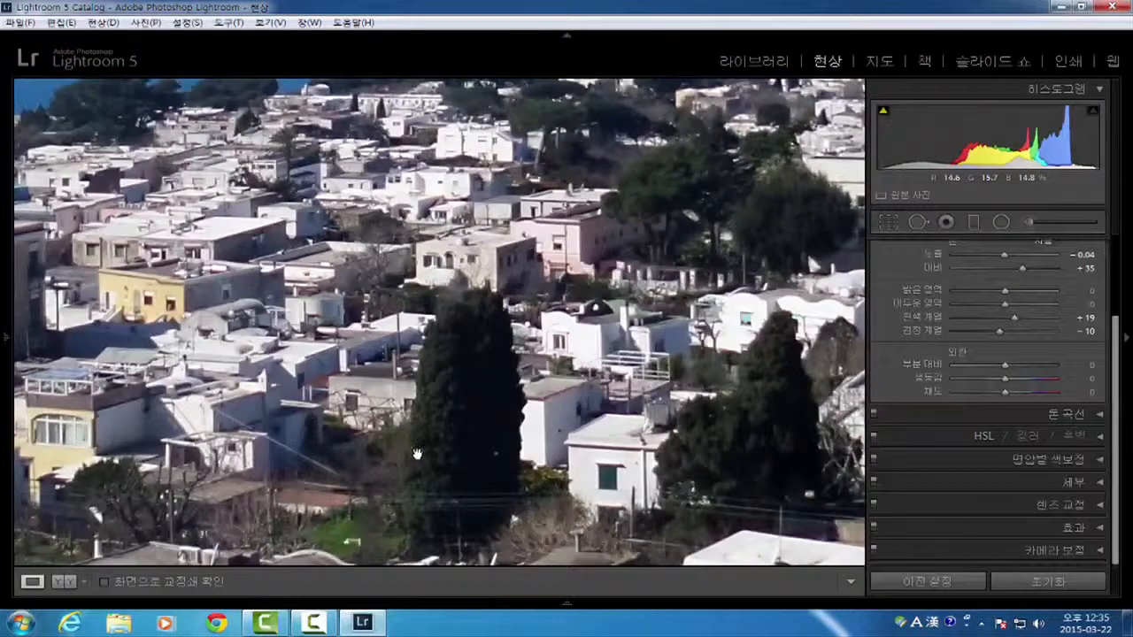
drag(358, 225, 365, 403)
drag(389, 182, 391, 298)
click(391, 299)
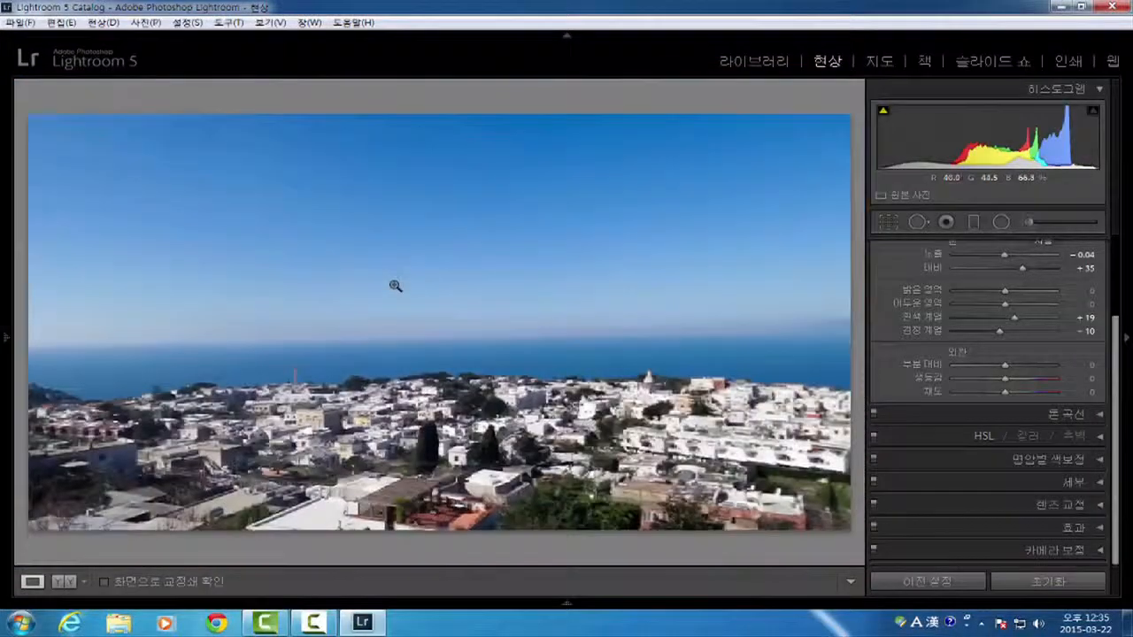
click(370, 369)
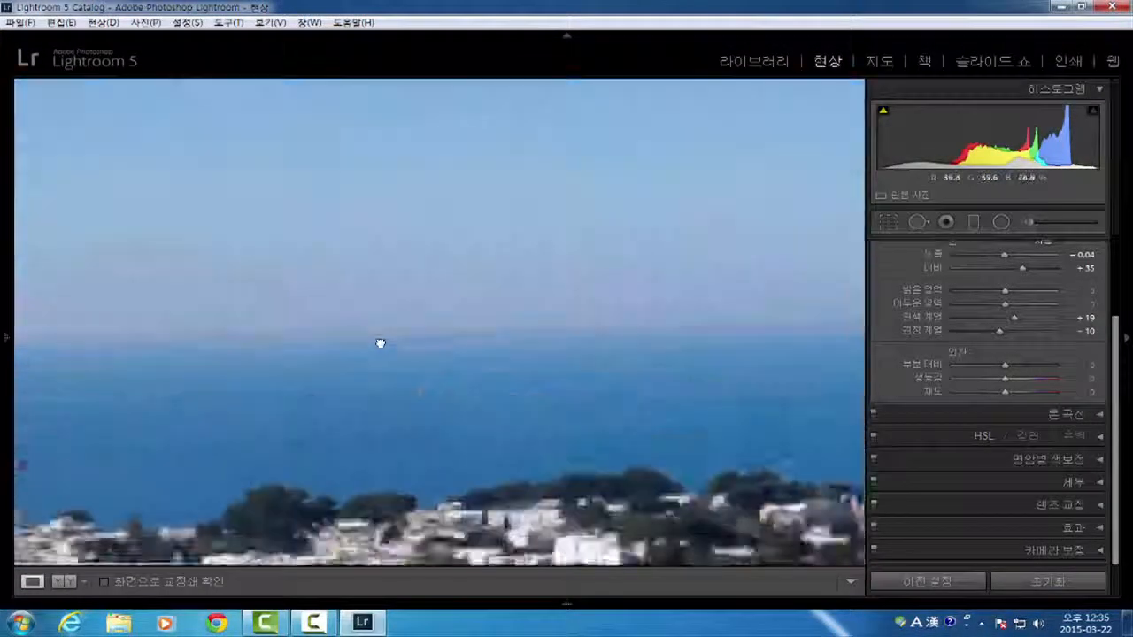
click(364, 406)
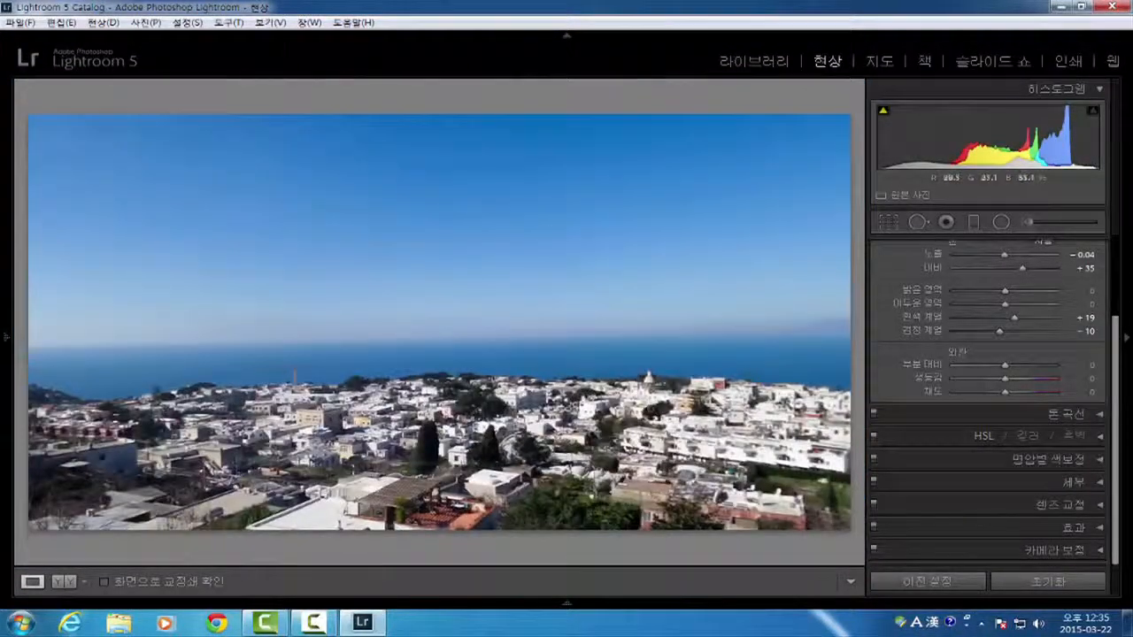
- Inspect the sea horizon up close, try the clarity at +100, and return it to 0
click(187, 373)
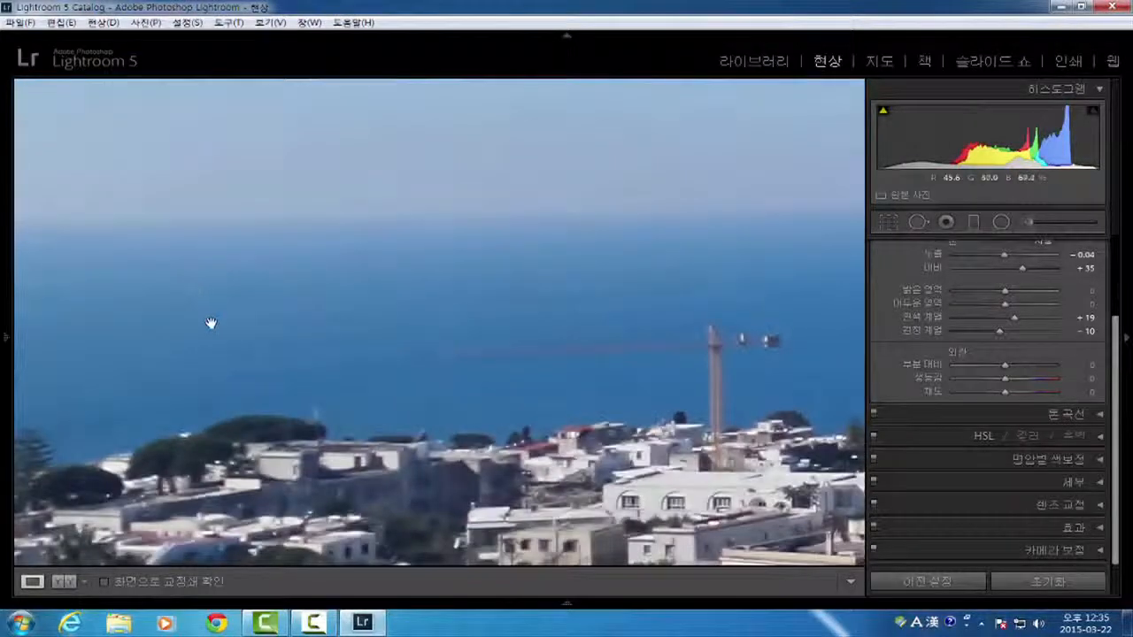
click(632, 434)
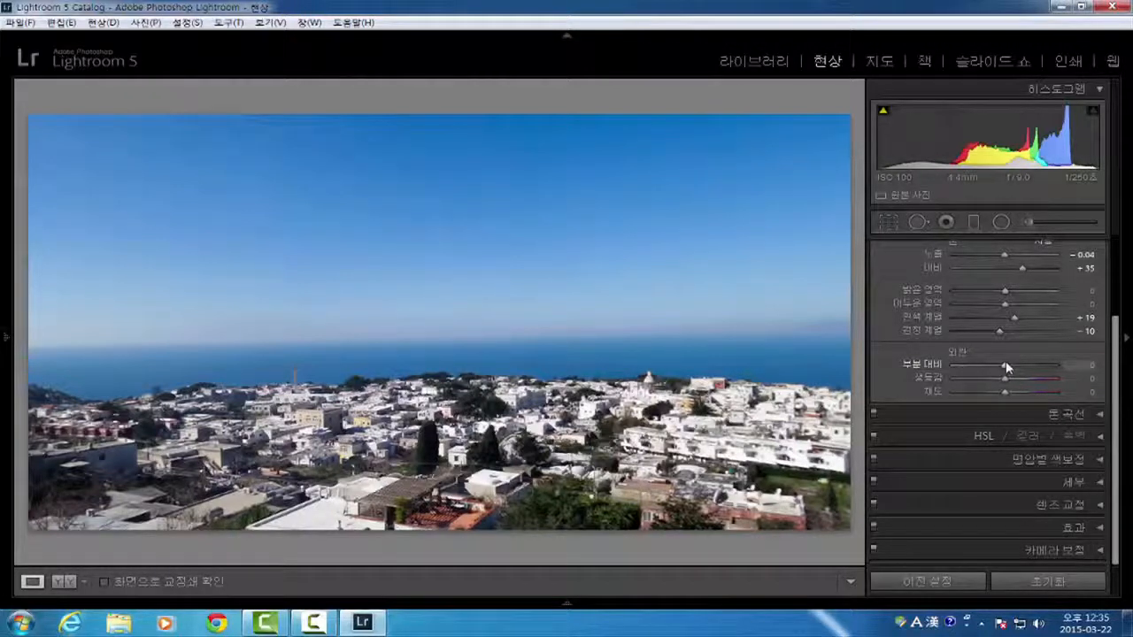
drag(1006, 364, 1075, 359)
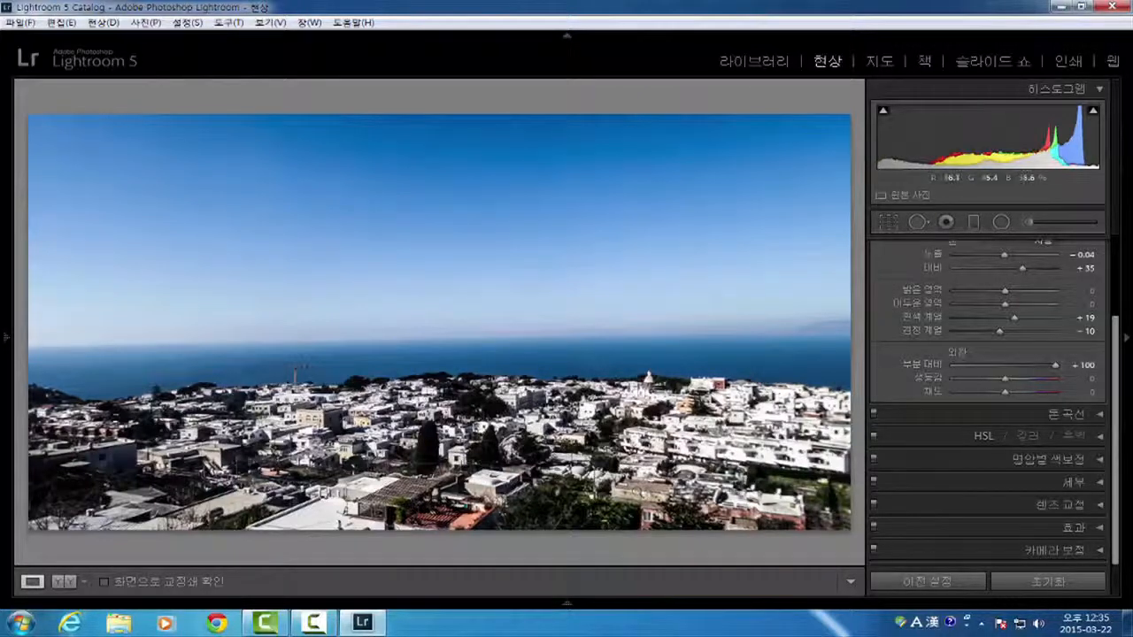
mouse_move(1056, 365)
mouse_down()
mouse_move(1004, 373)
mouse_move(1053, 366)
mouse_up()
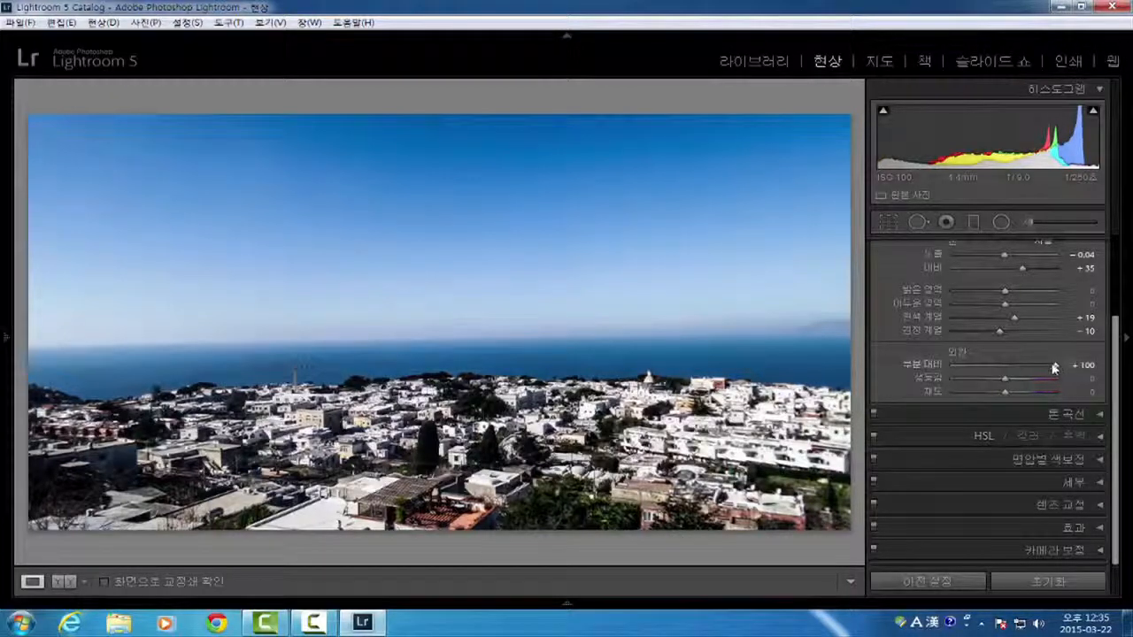
double_click(1056, 366)
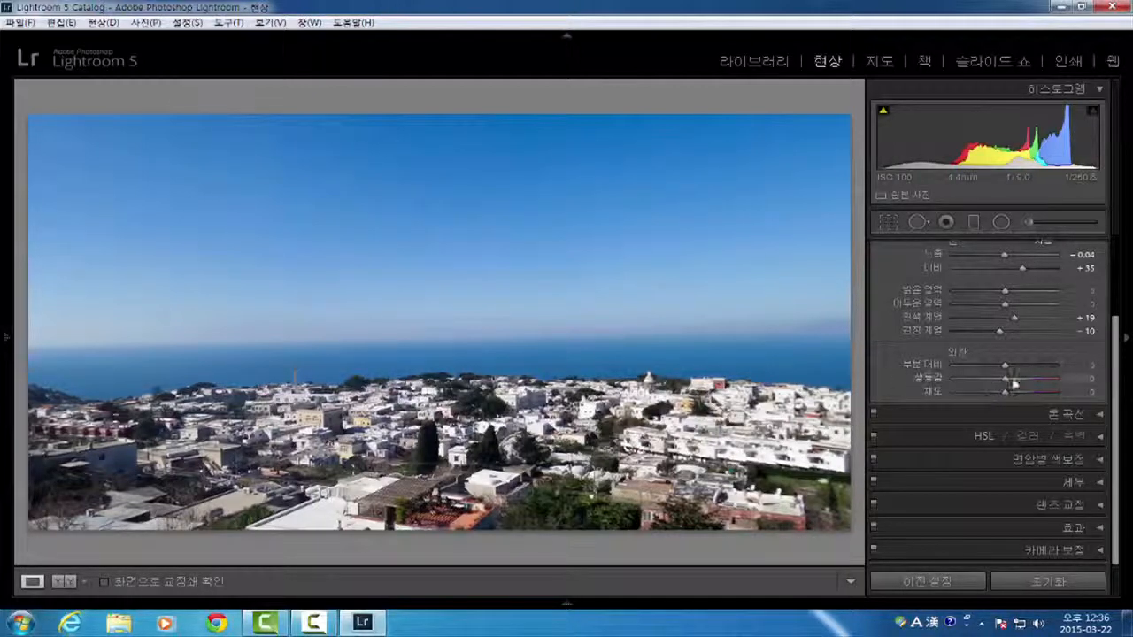
- Set the vibrance to +7, try the saturation at +100 and −100, and return the saturation to 0
drag(1007, 377, 1009, 377)
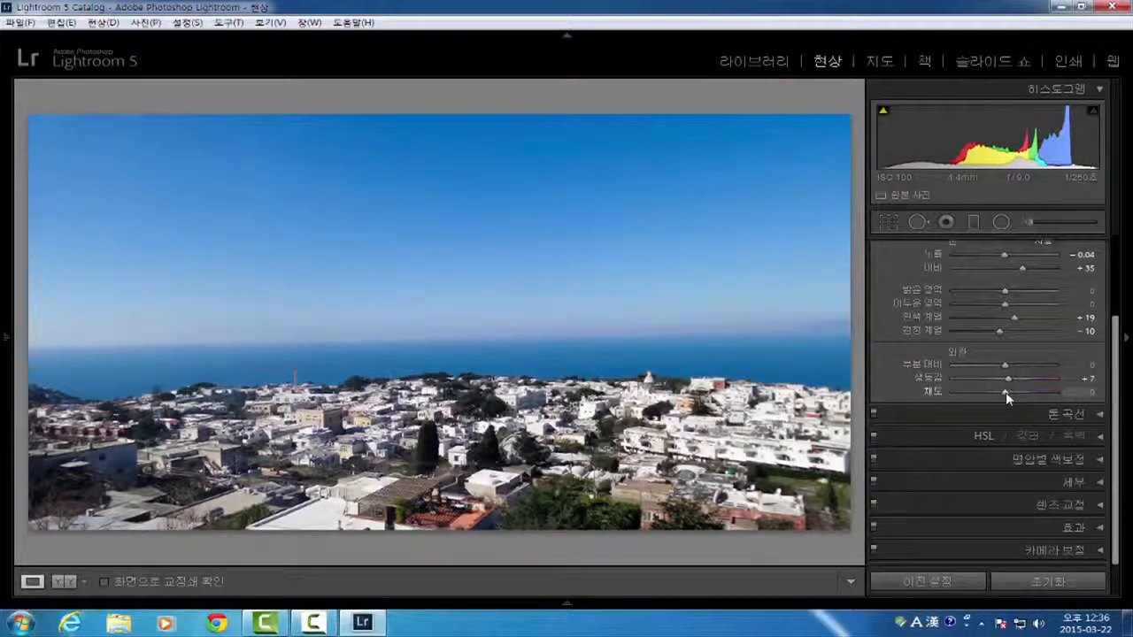
drag(1005, 393, 1091, 407)
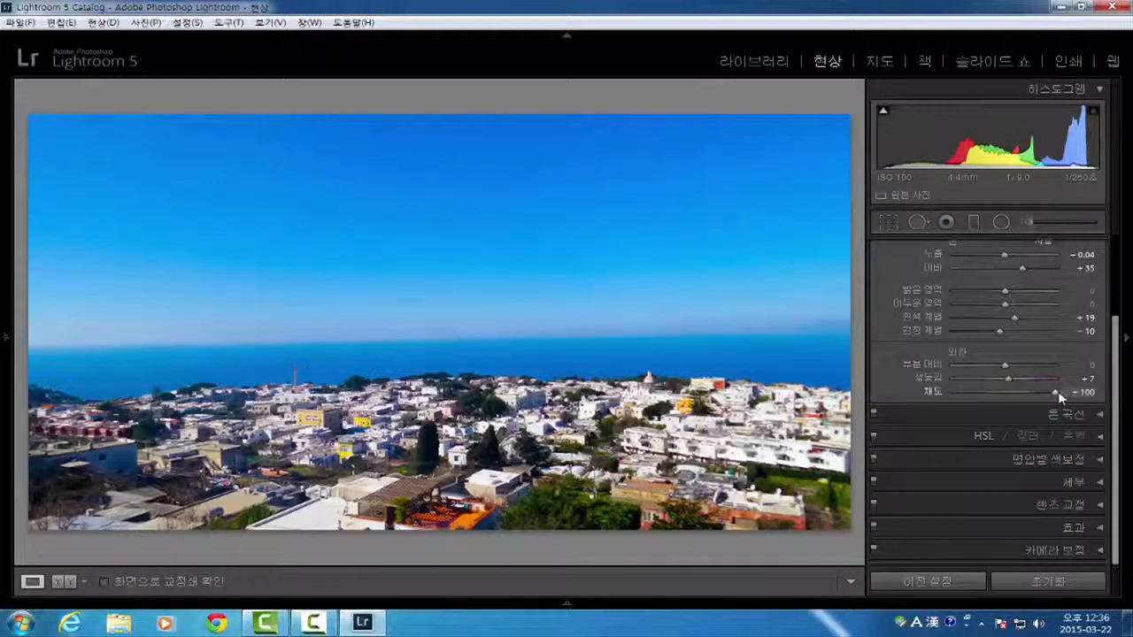
drag(1055, 398, 931, 396)
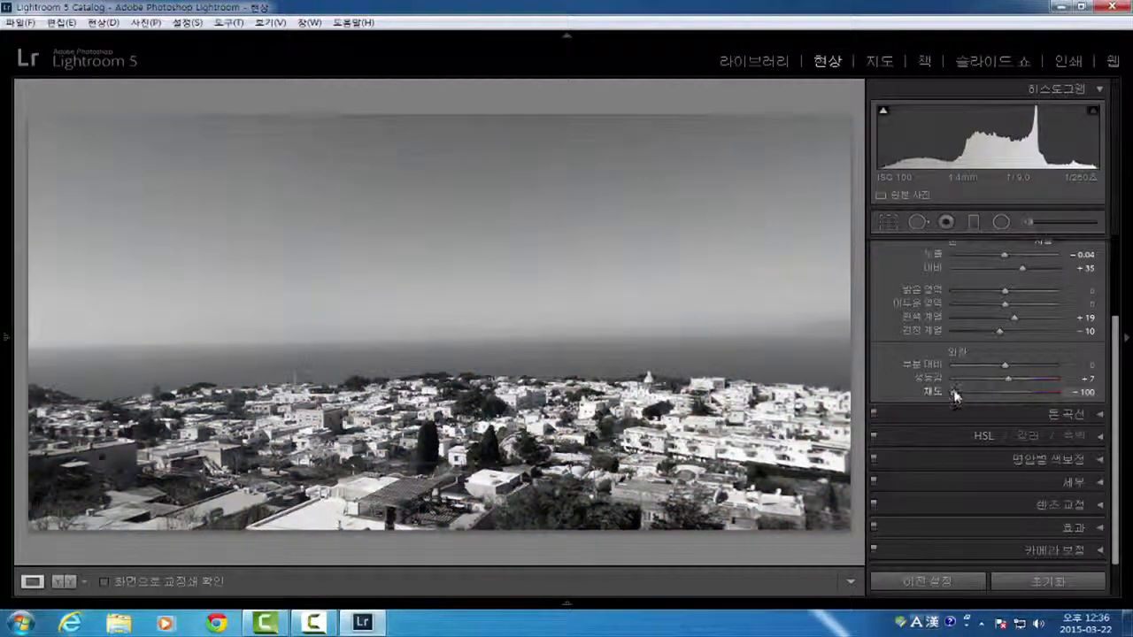
double_click(953, 396)
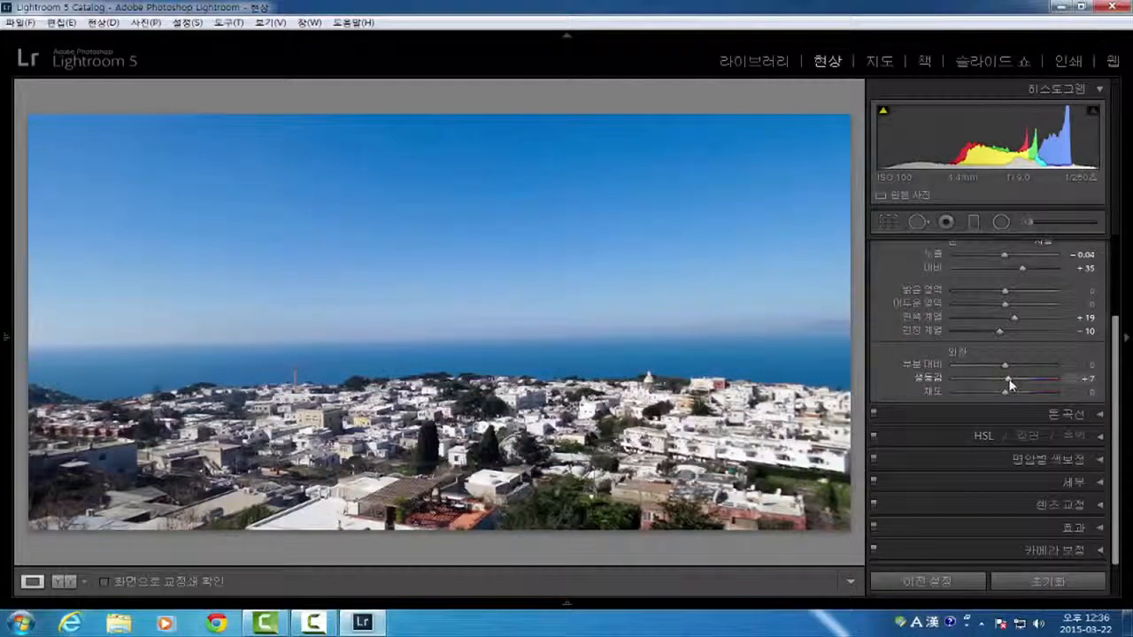
- Try the vibrance at −100 and set it to +5
drag(1009, 382, 947, 385)
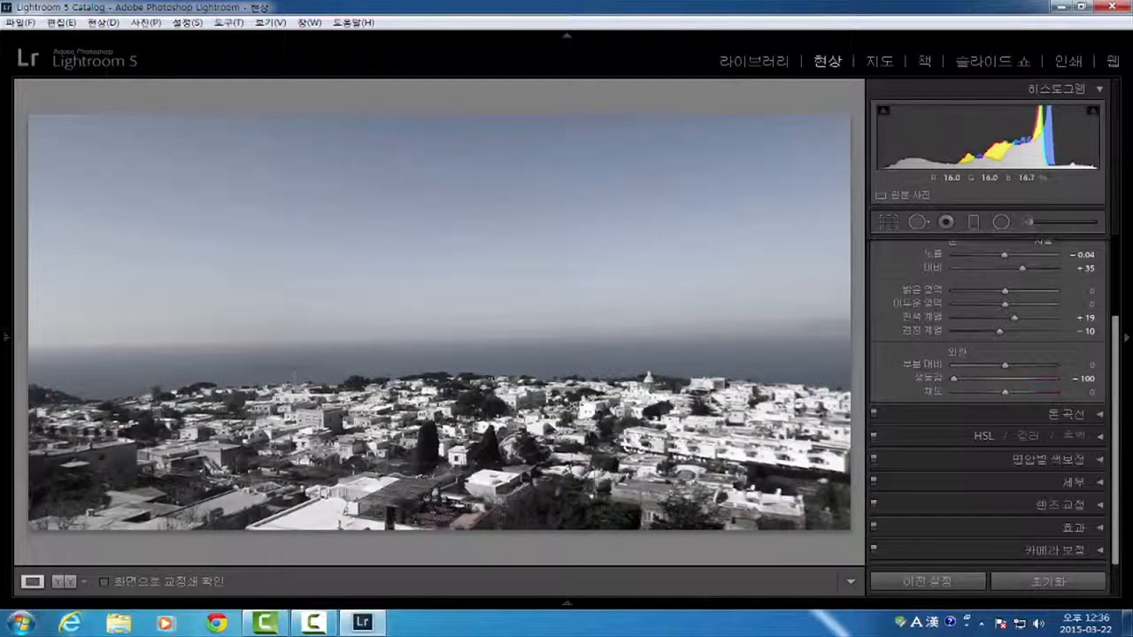
drag(955, 381, 1007, 380)
mouse_move(1009, 380)
mouse_down()
mouse_move(1026, 381)
mouse_move(1004, 381)
mouse_up()
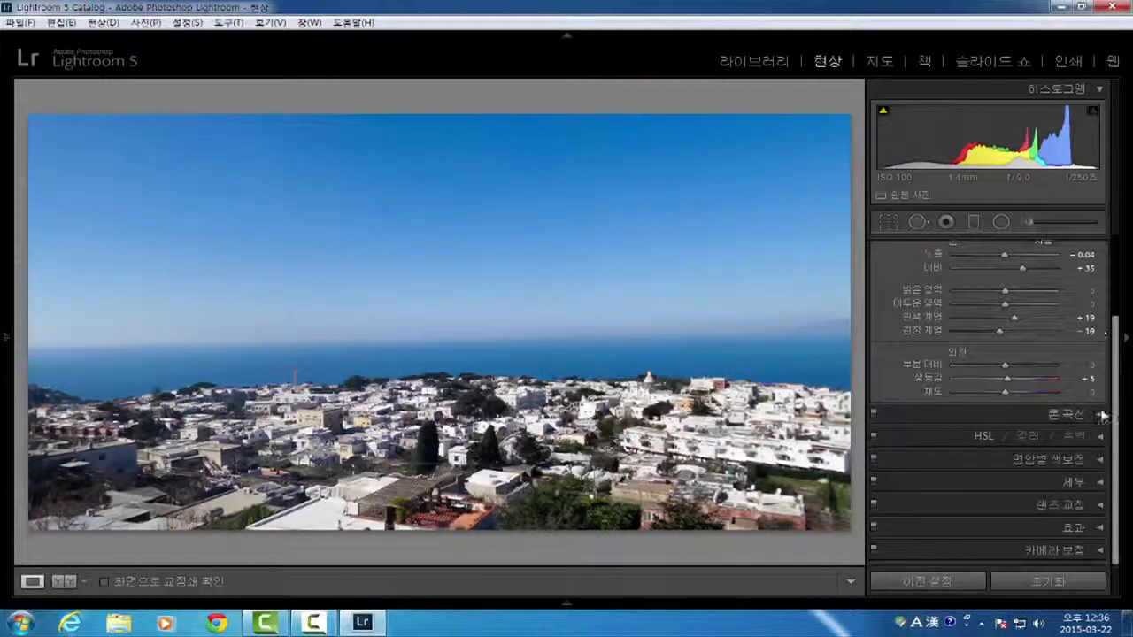
- Try raising the lights and lowering the darks to −14 on the tone curve, and reset both to 0
click(1101, 415)
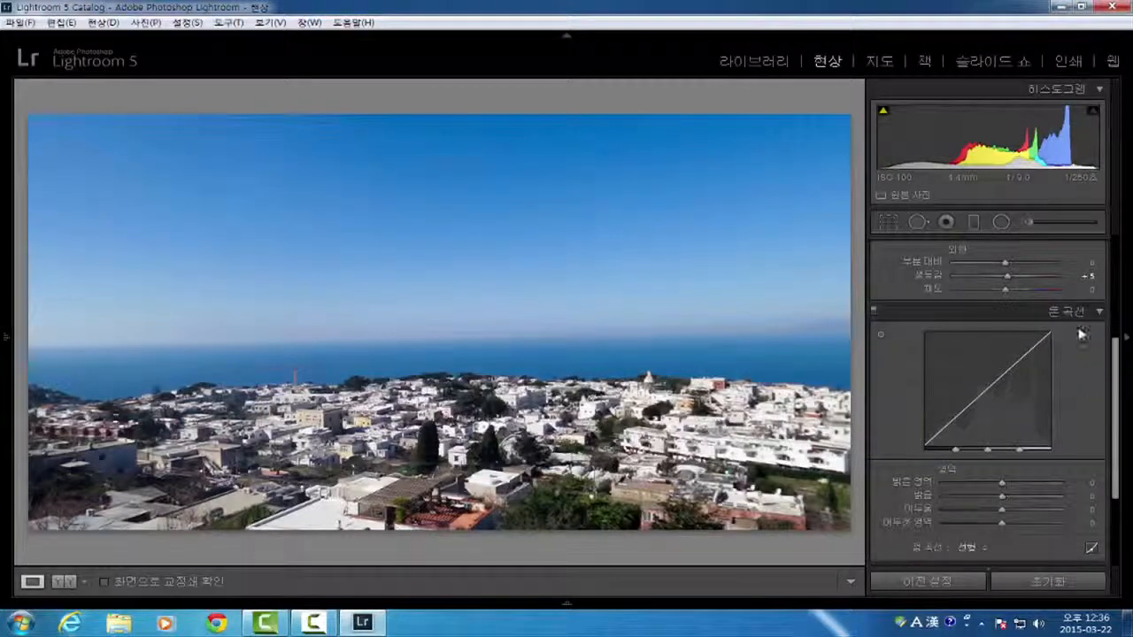
scroll(1118, 389, down, 2)
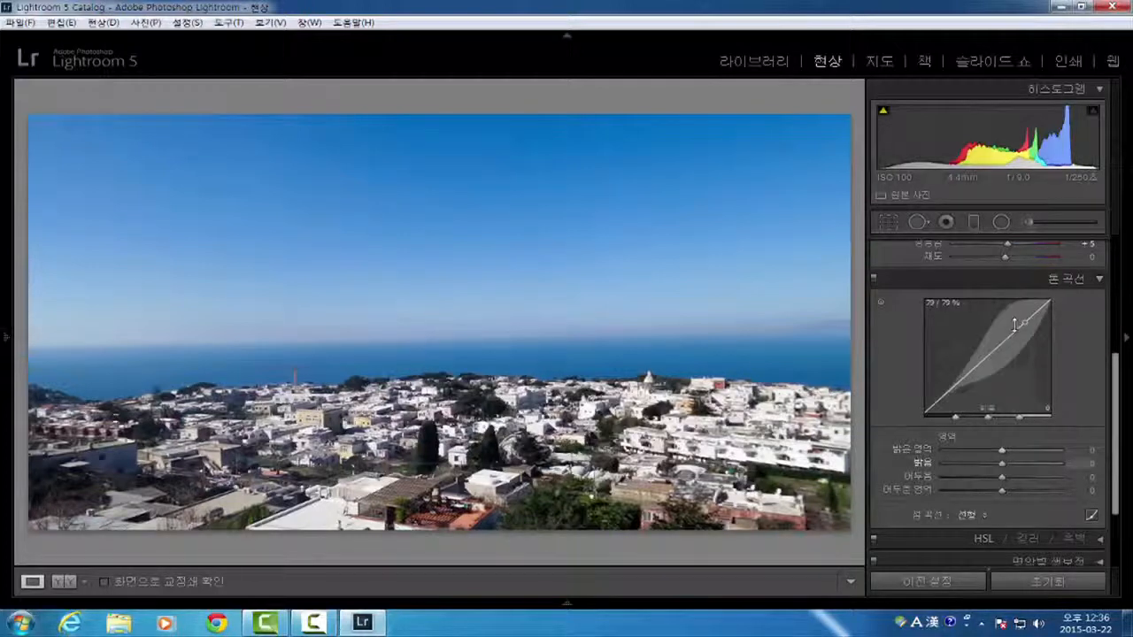
drag(1020, 325, 1018, 314)
drag(953, 389, 954, 391)
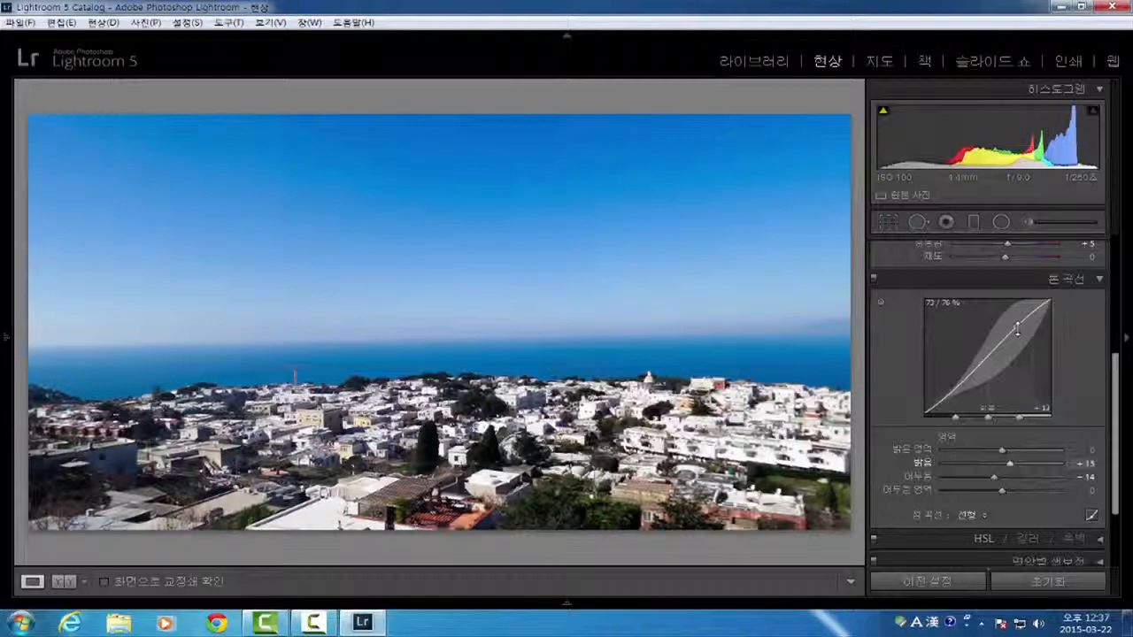
double_click(1017, 329)
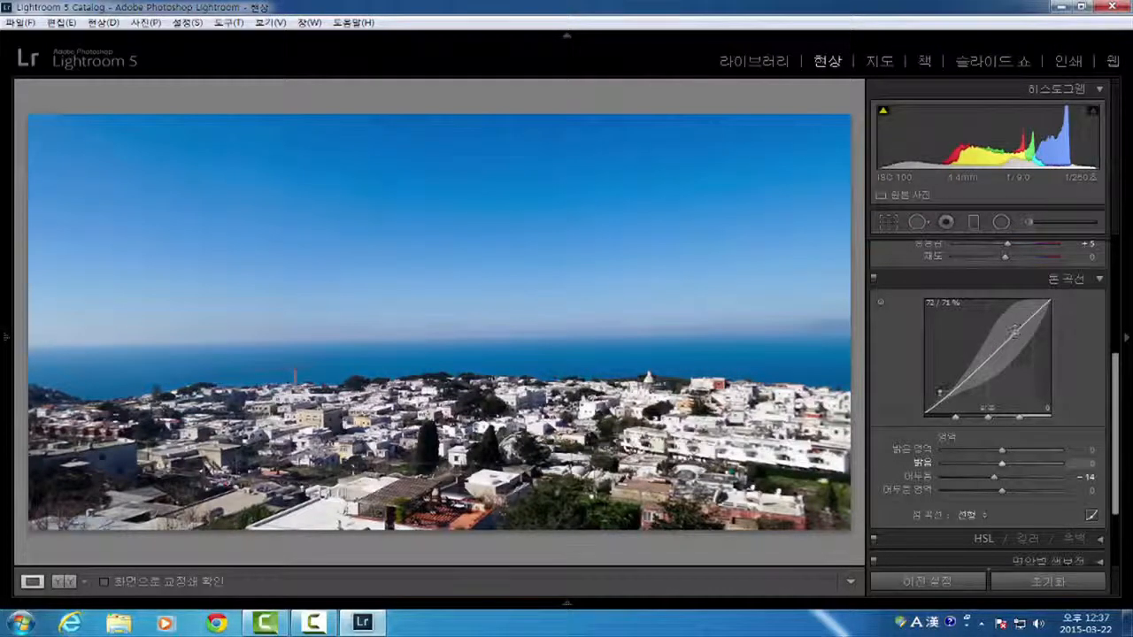
double_click(952, 393)
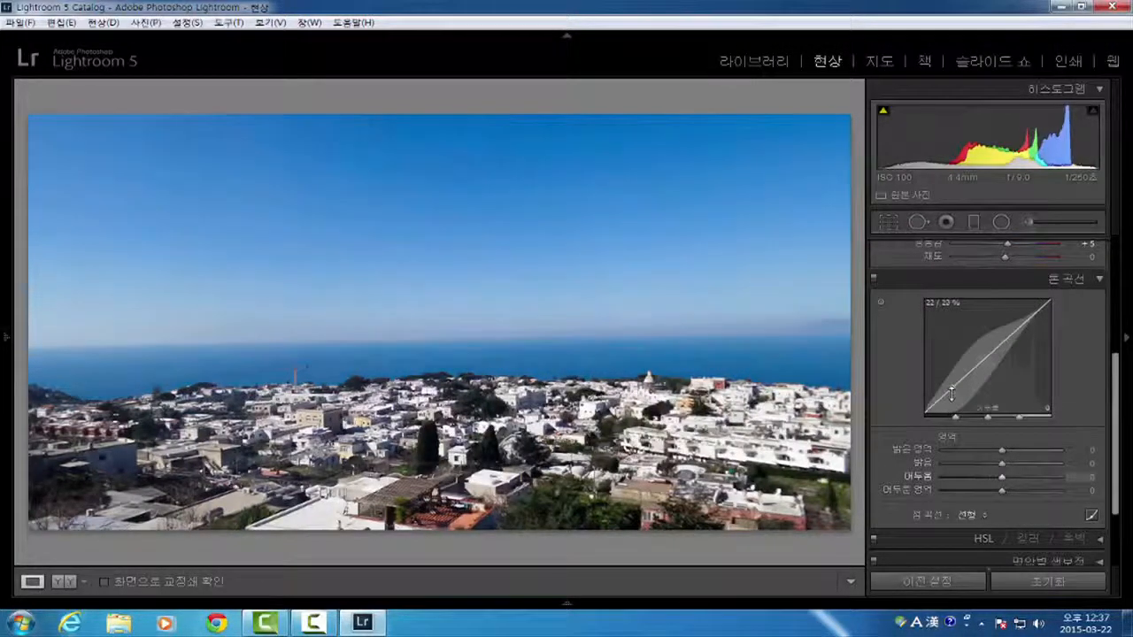
- Shape the tone curve with highlights at +6, lights at +2 and darks at −13
drag(1028, 321, 1027, 310)
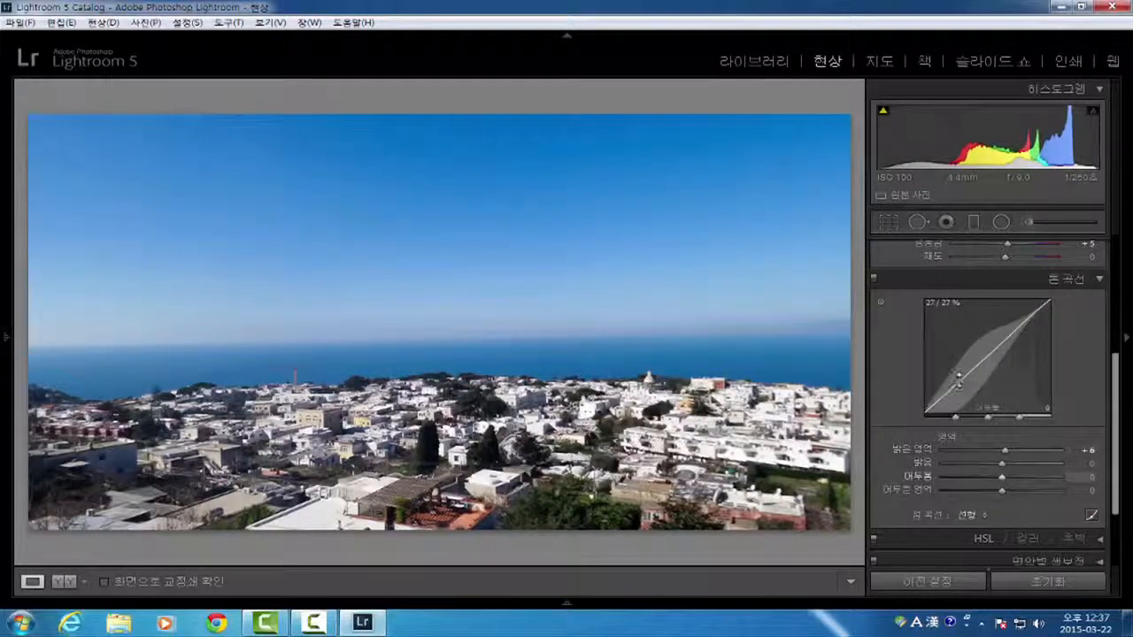
drag(956, 386, 956, 385)
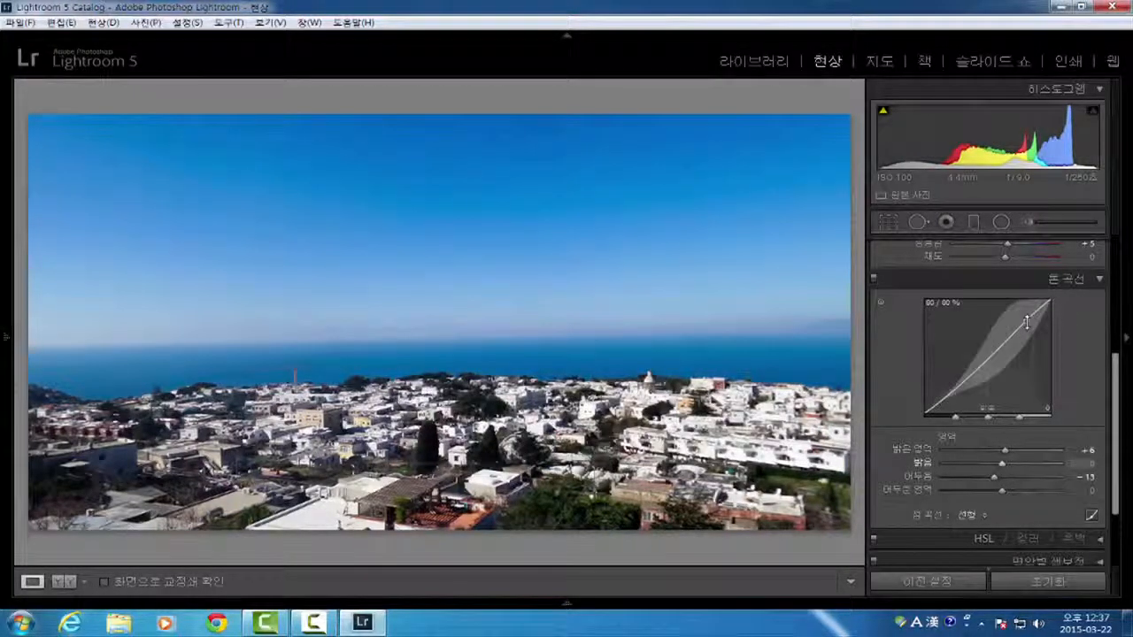
drag(1026, 321, 1026, 319)
- Open the HSL adjustments and show the saturation settings for the individual colors
scroll(1106, 390, down, 1)
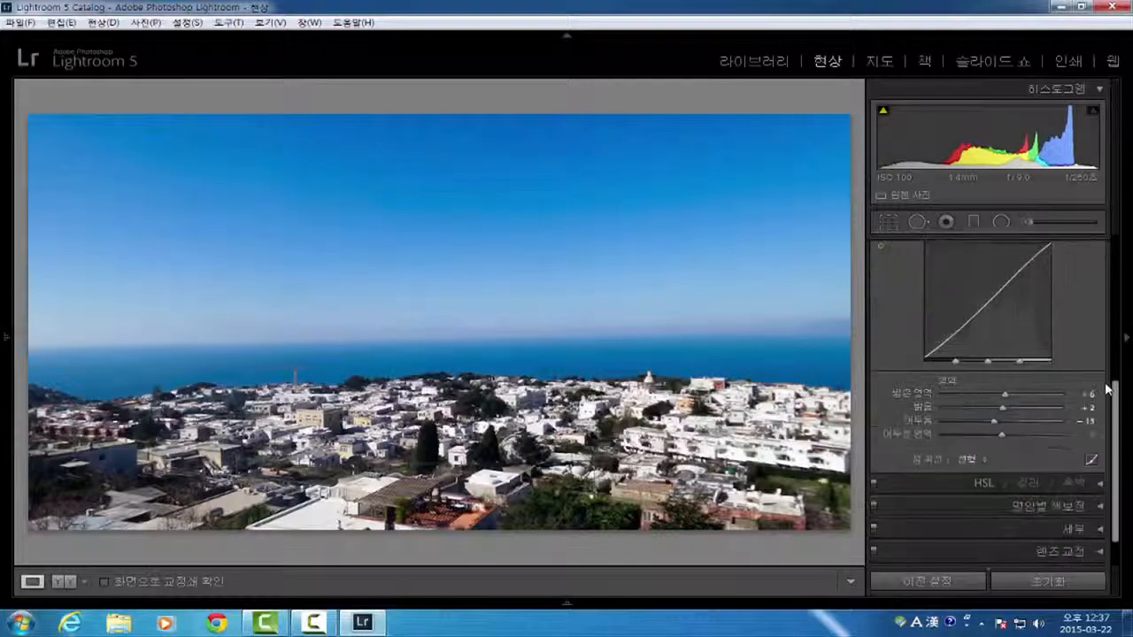
scroll(1106, 390, down, 1)
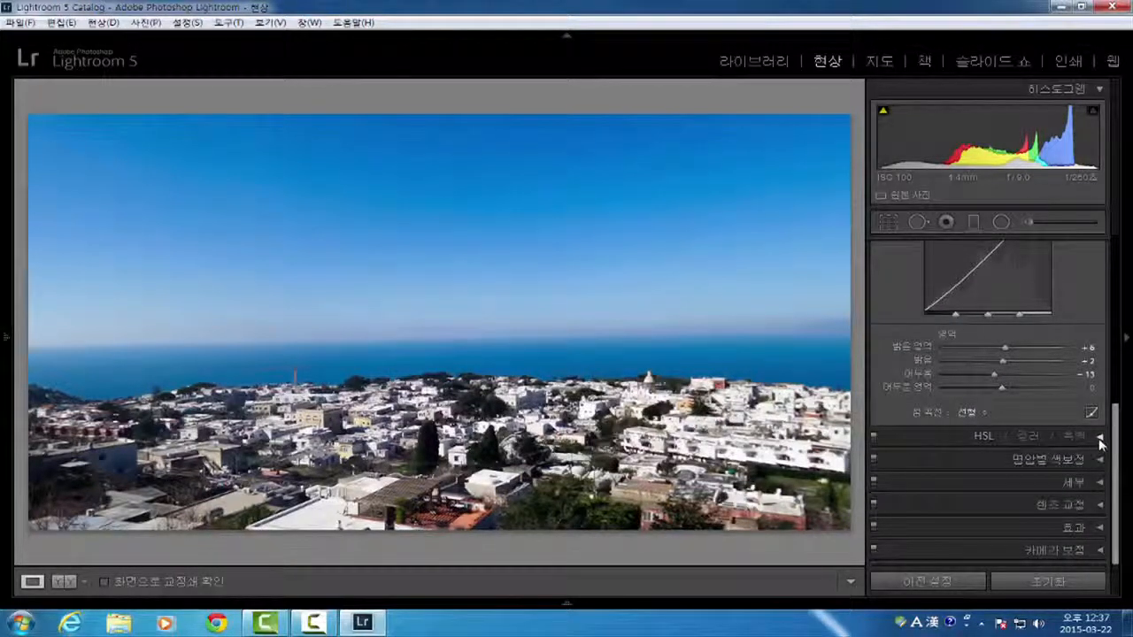
click(1100, 440)
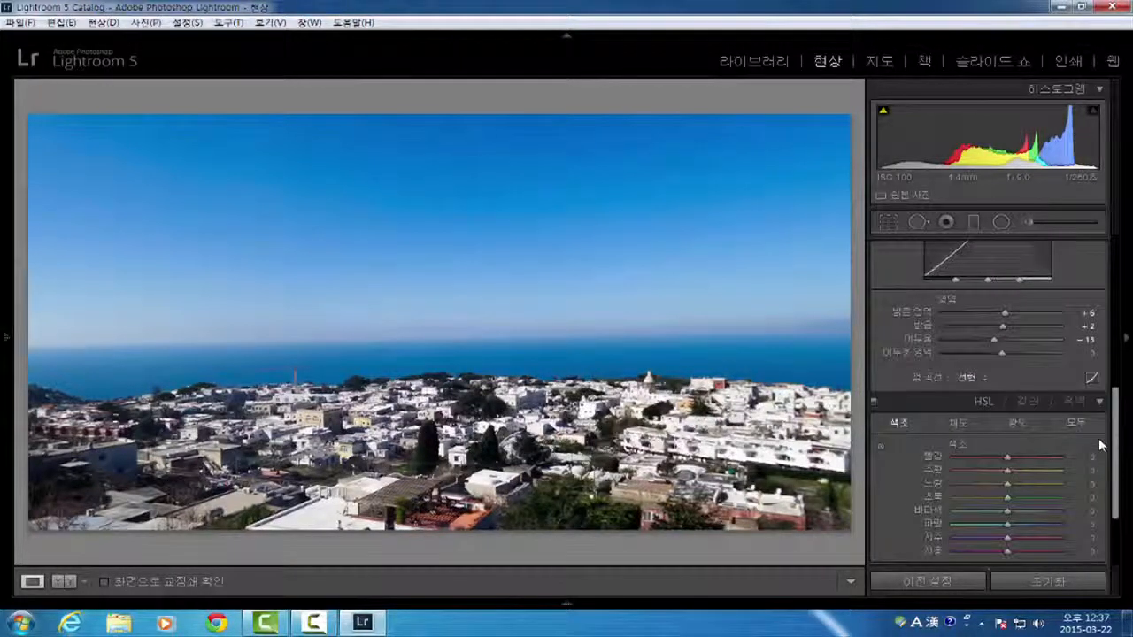
click(959, 423)
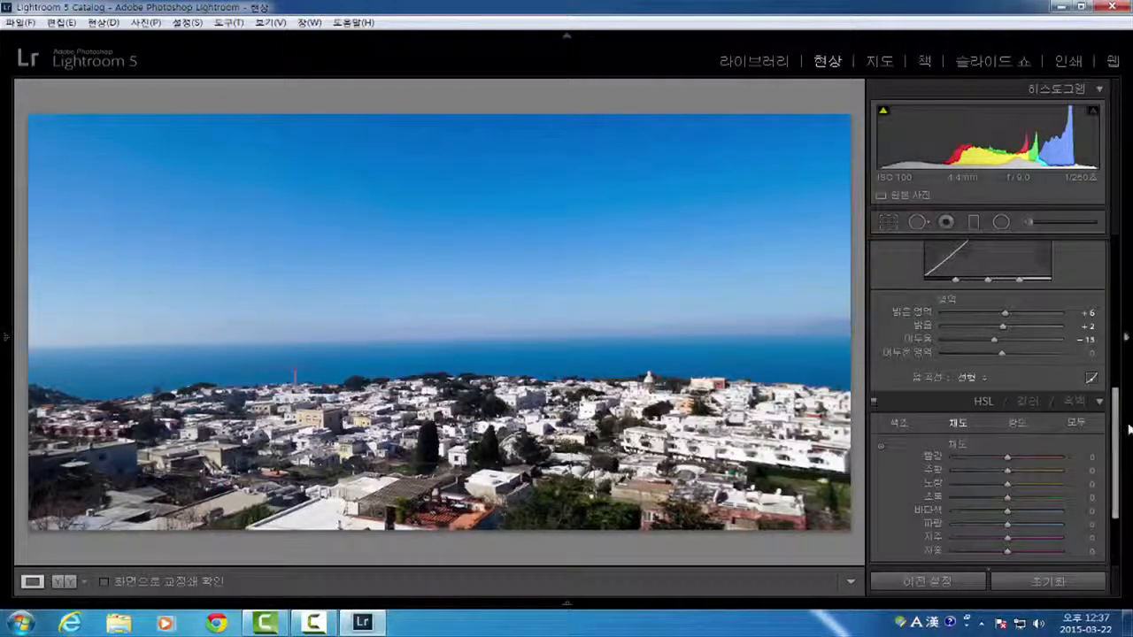
drag(1115, 437, 1122, 481)
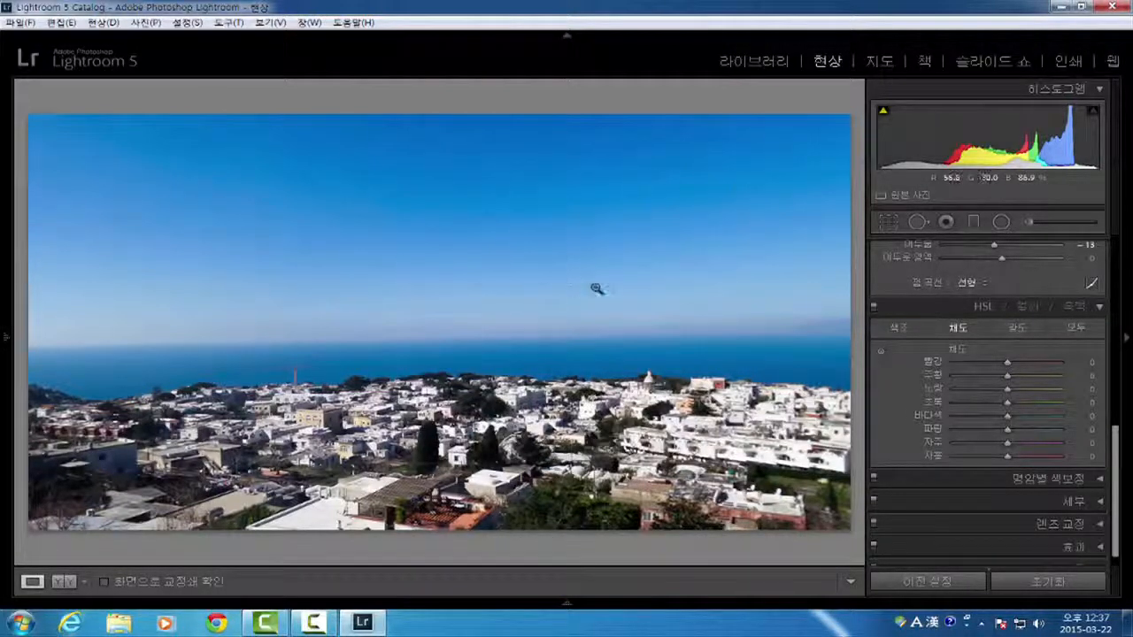
- Try targeted saturation adjustment on the sky with blue up to +100, and reset blue and purple to 0
click(881, 351)
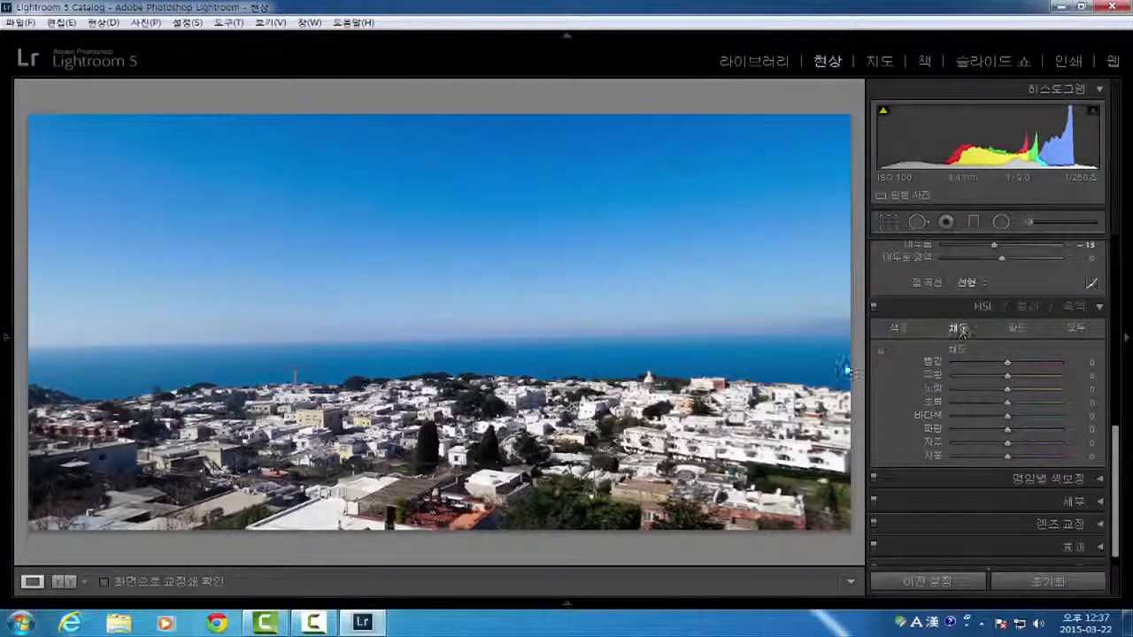
click(880, 352)
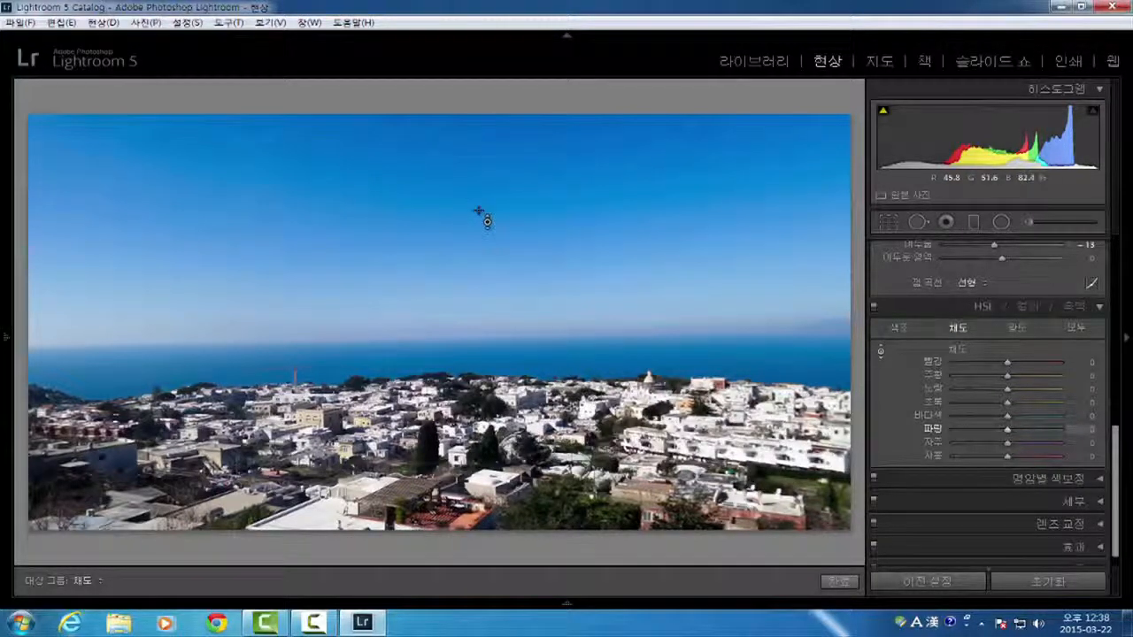
drag(483, 218, 478, 210)
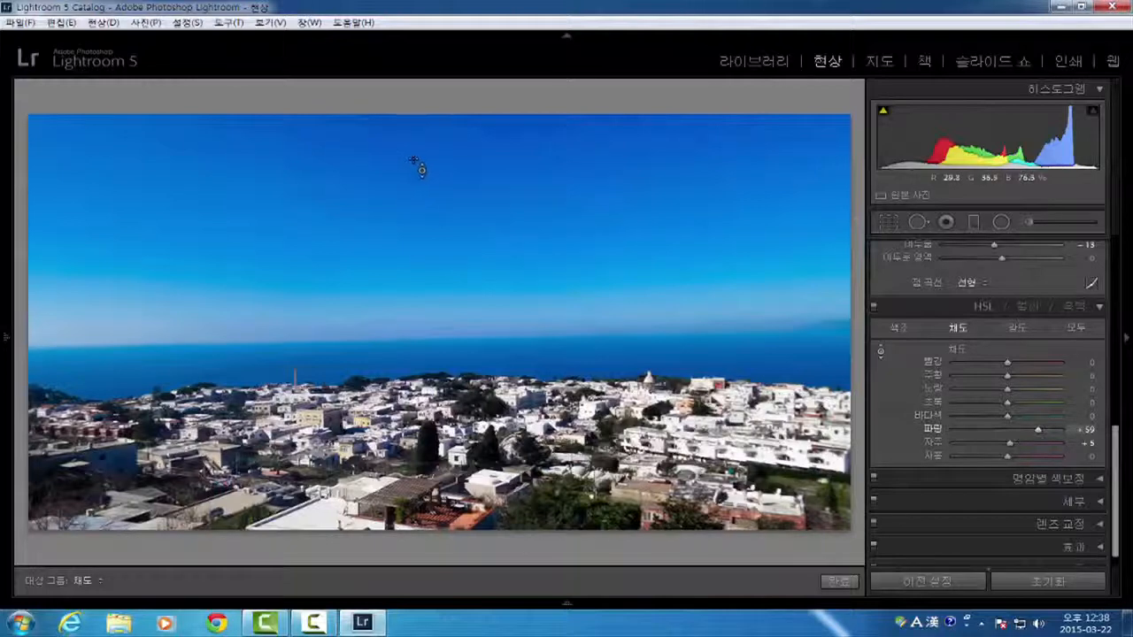
drag(432, 177, 434, 174)
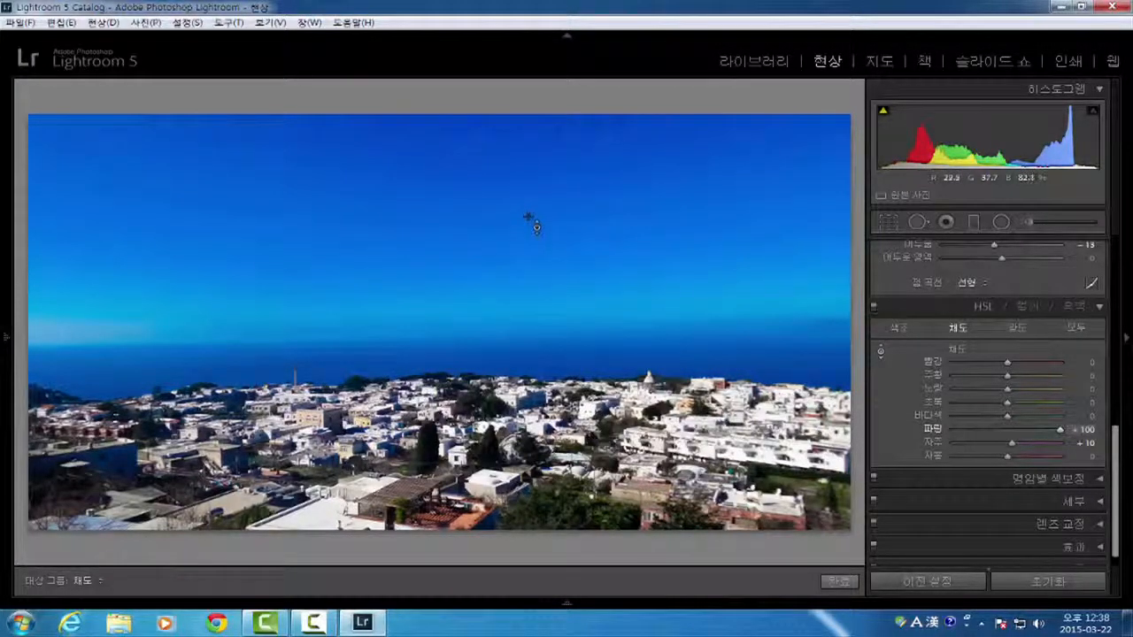
drag(531, 222, 533, 248)
double_click(1045, 430)
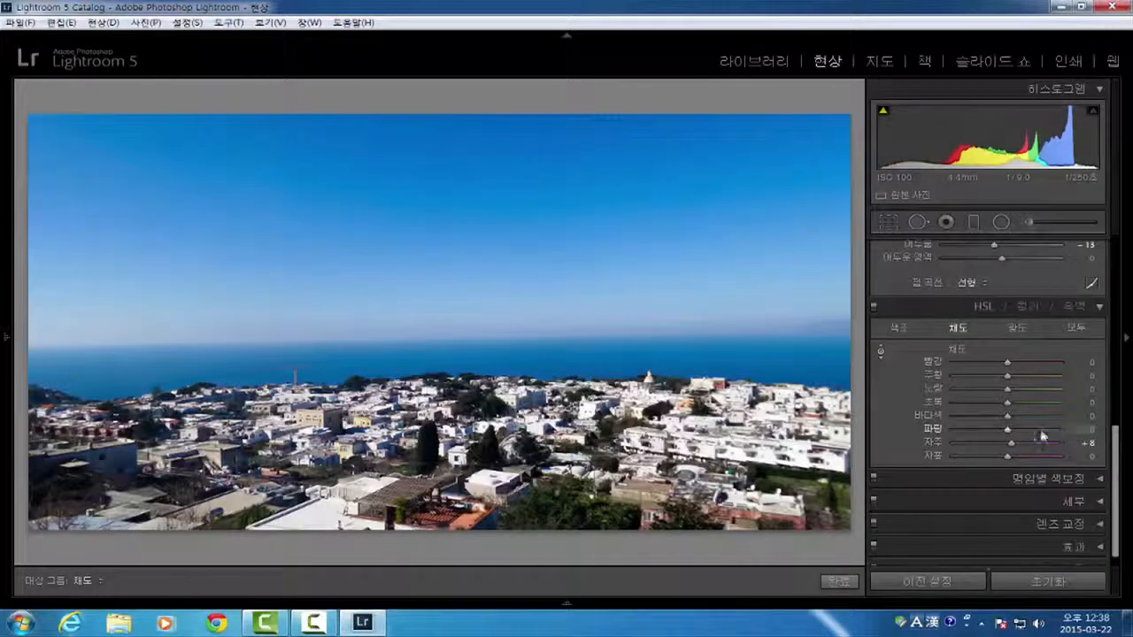
double_click(1012, 443)
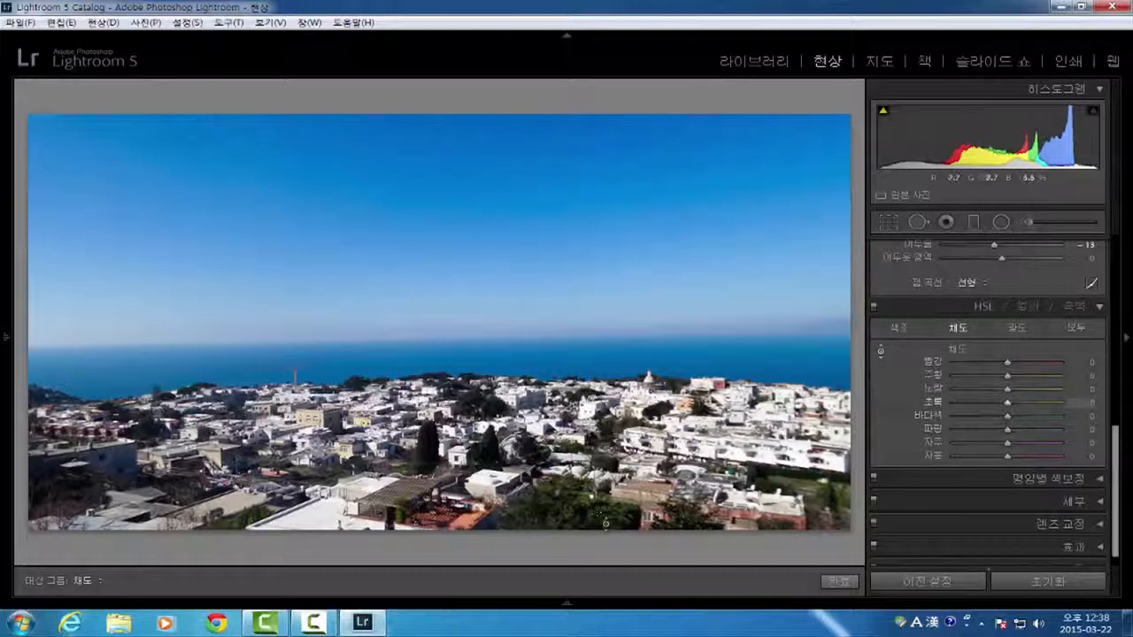
- Try increasing the saturation of the foreground trees' greens and yellows with targeted adjustment, and reset both colors to 0
drag(603, 530, 602, 511)
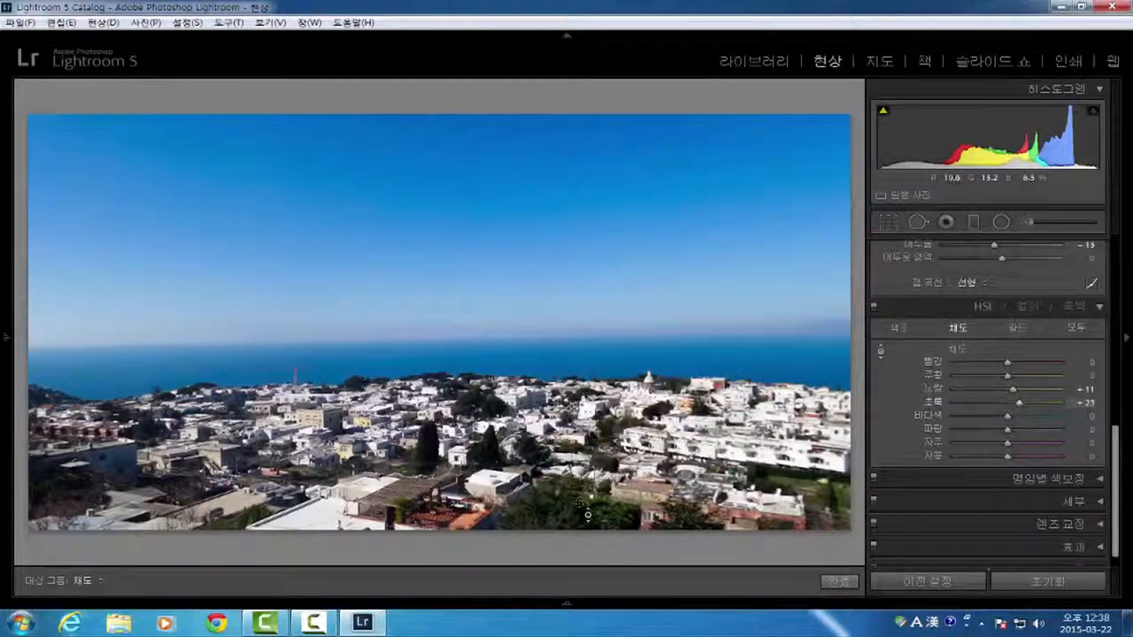
double_click(1019, 399)
double_click(1013, 390)
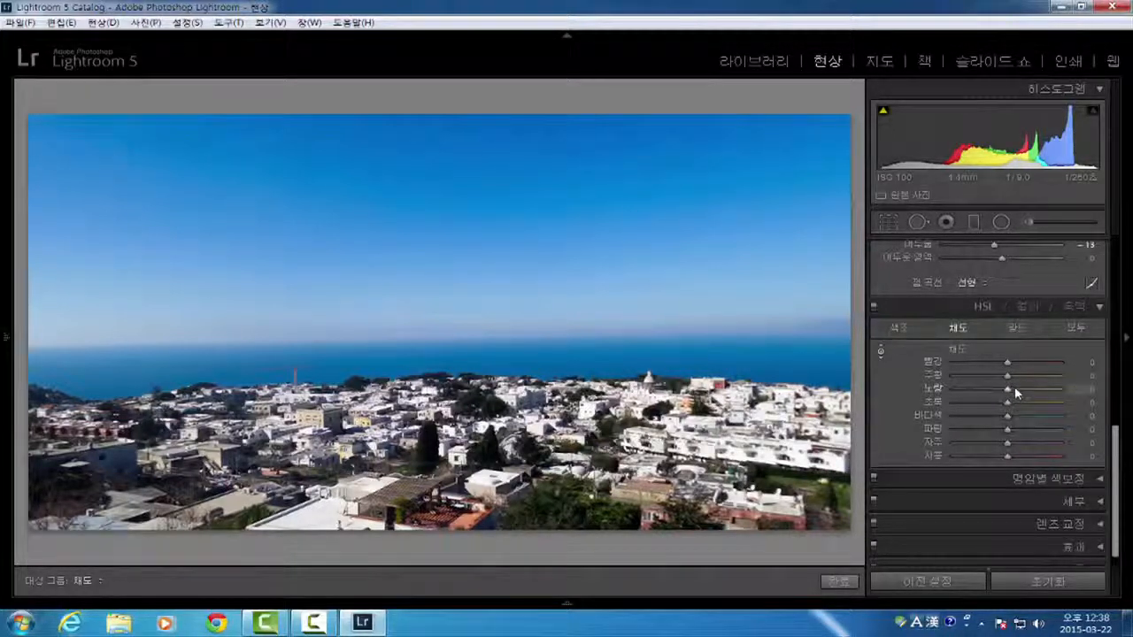
- Restart the targeted saturation adjustment and raise the sky's blue to +100 and purple to +11
click(882, 354)
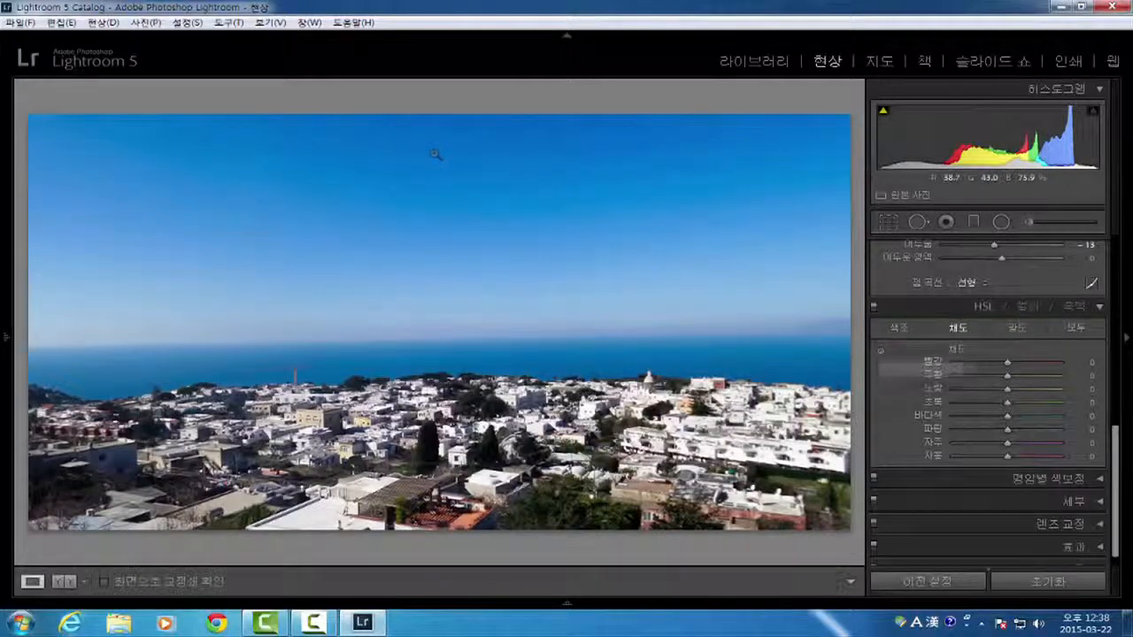
click(882, 353)
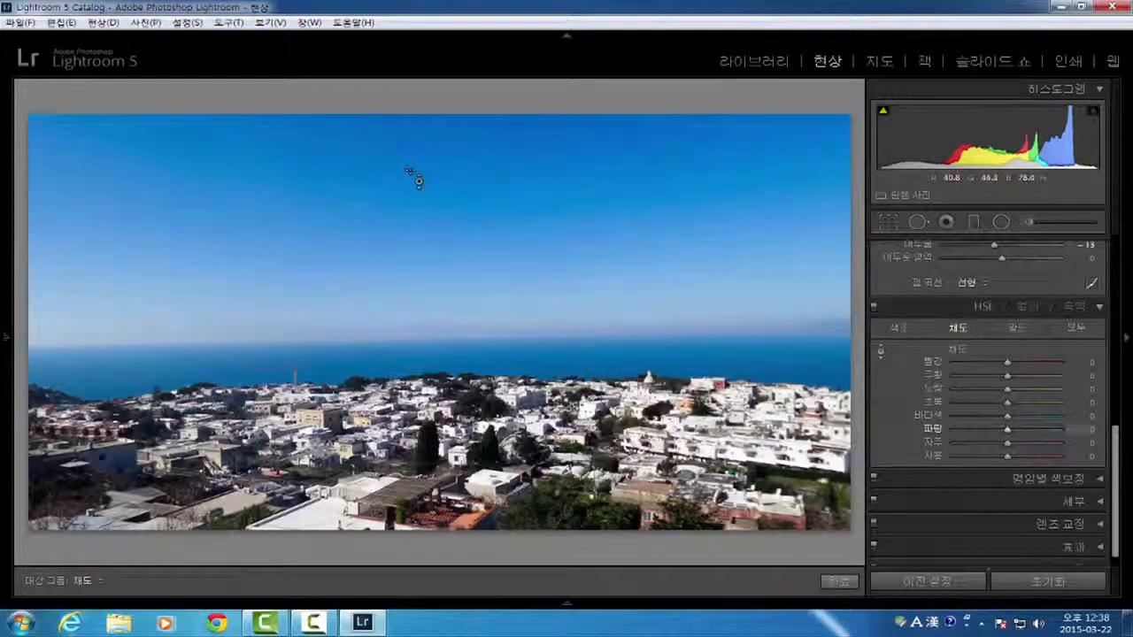
drag(414, 174, 420, 183)
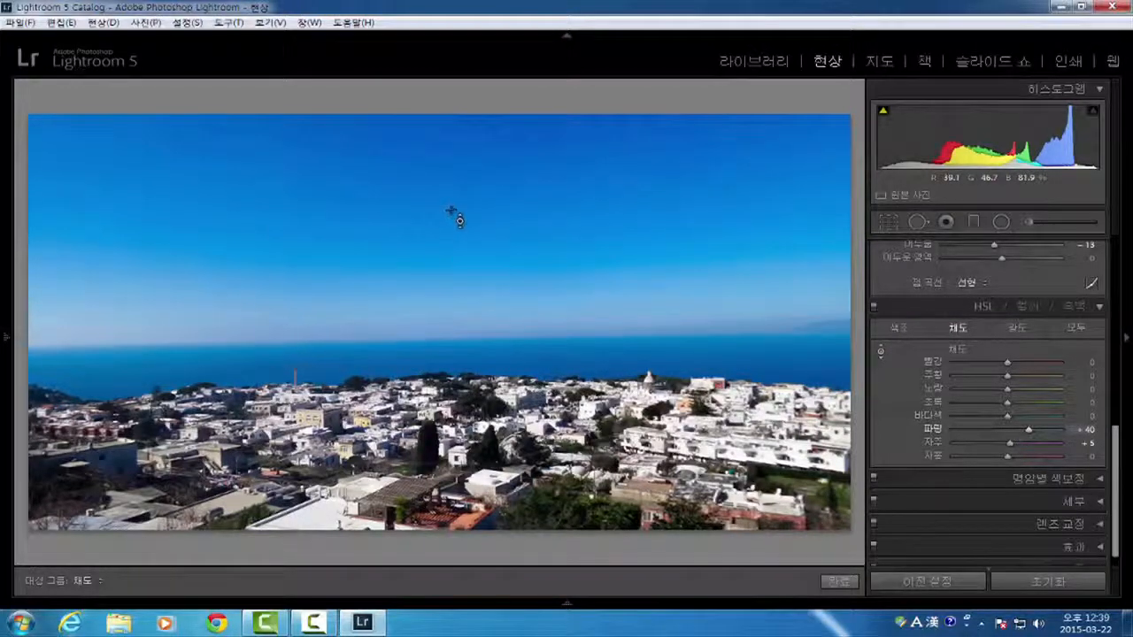
drag(451, 210, 451, 210)
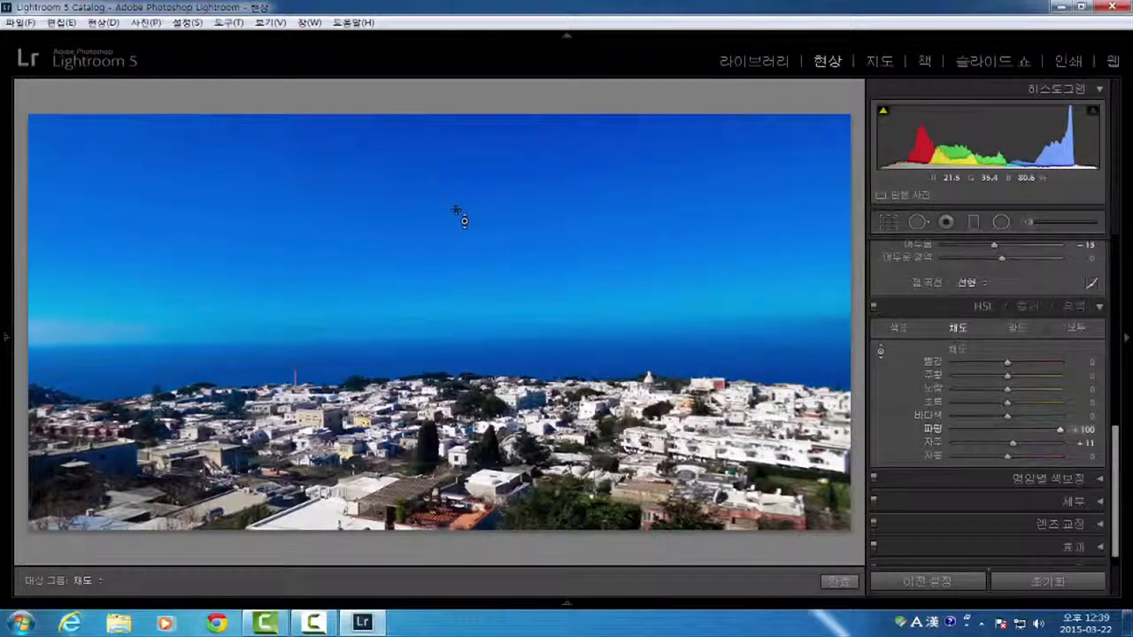
- Undo the last blue saturation change and reset the blue and purple saturation to 0
key(ctrl+z)
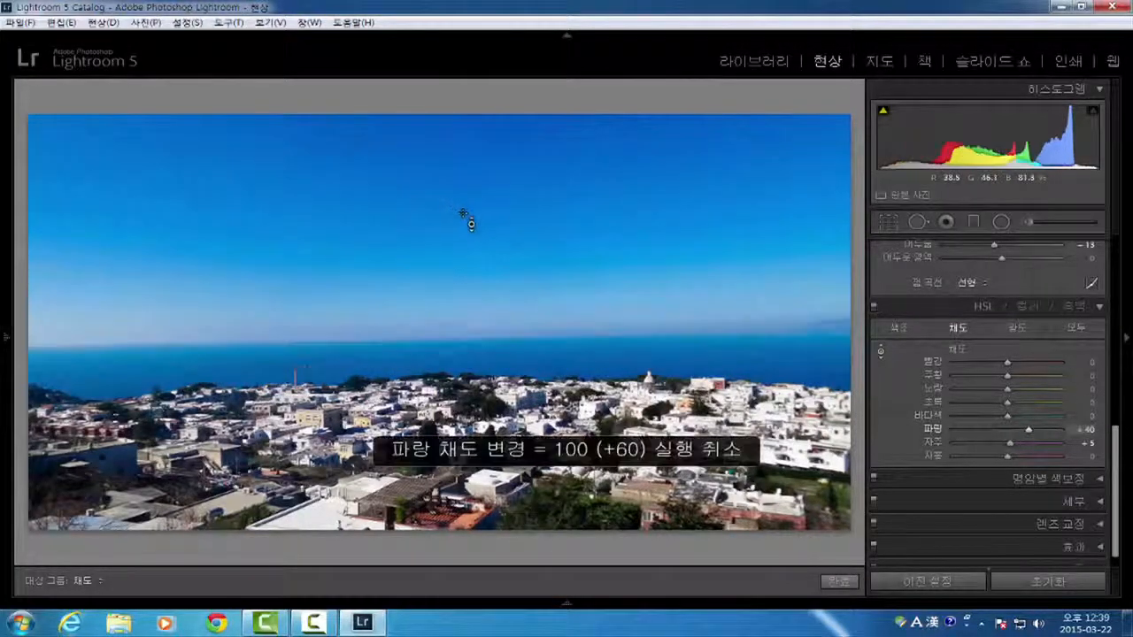
double_click(1029, 432)
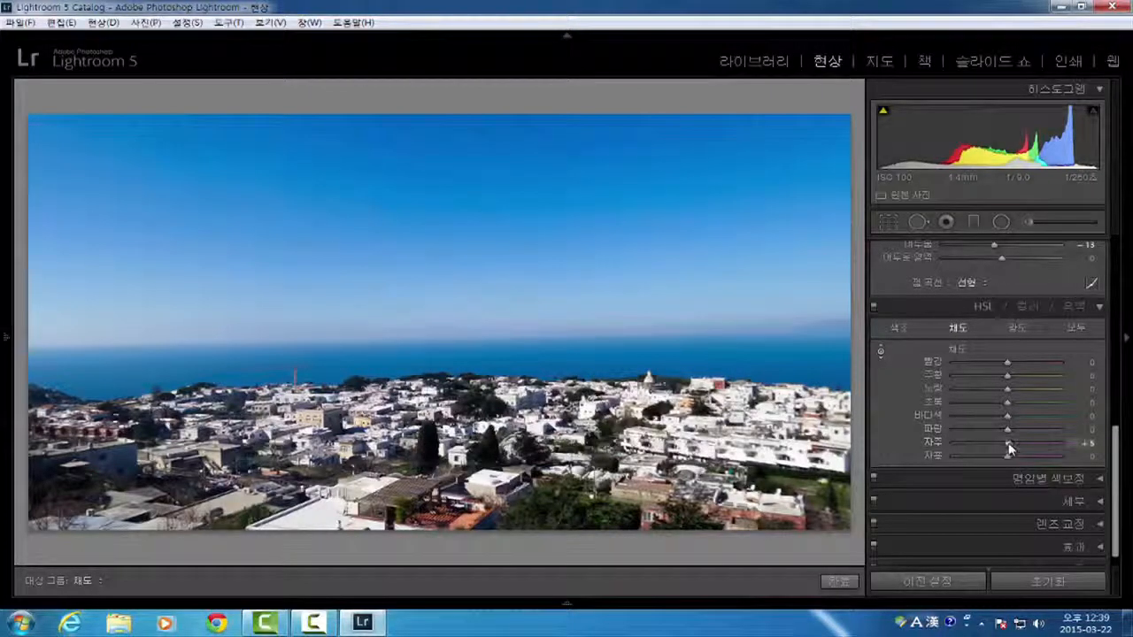
double_click(1009, 444)
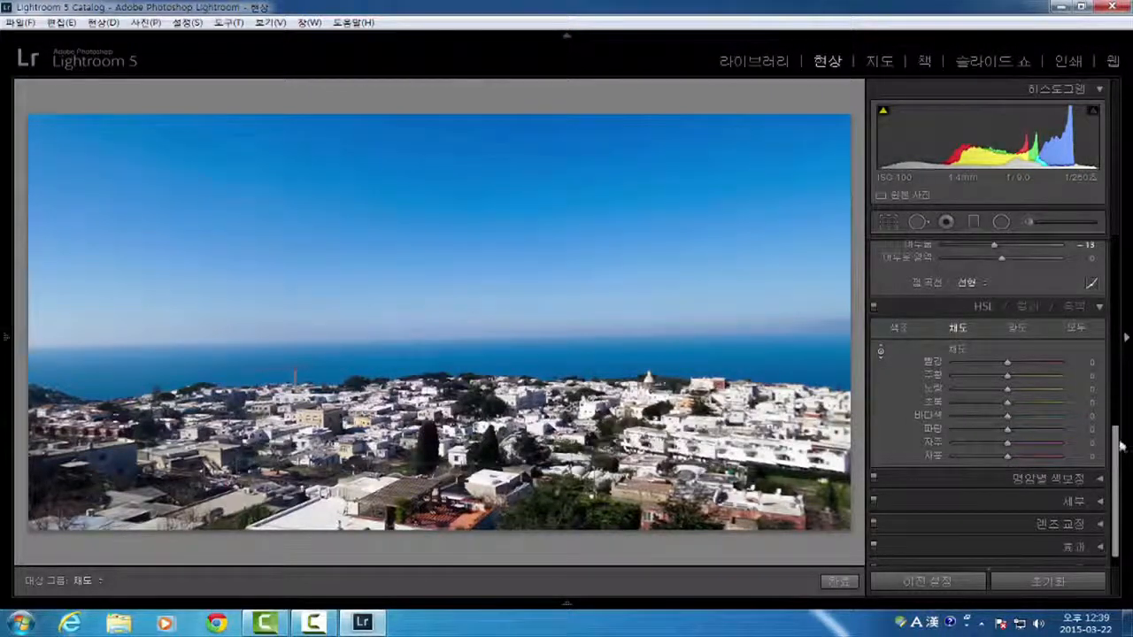
- Try a graduated filter with the Saturation effect at 25, running from the photo's top edge to its bottom edge
drag(1115, 450, 1117, 430)
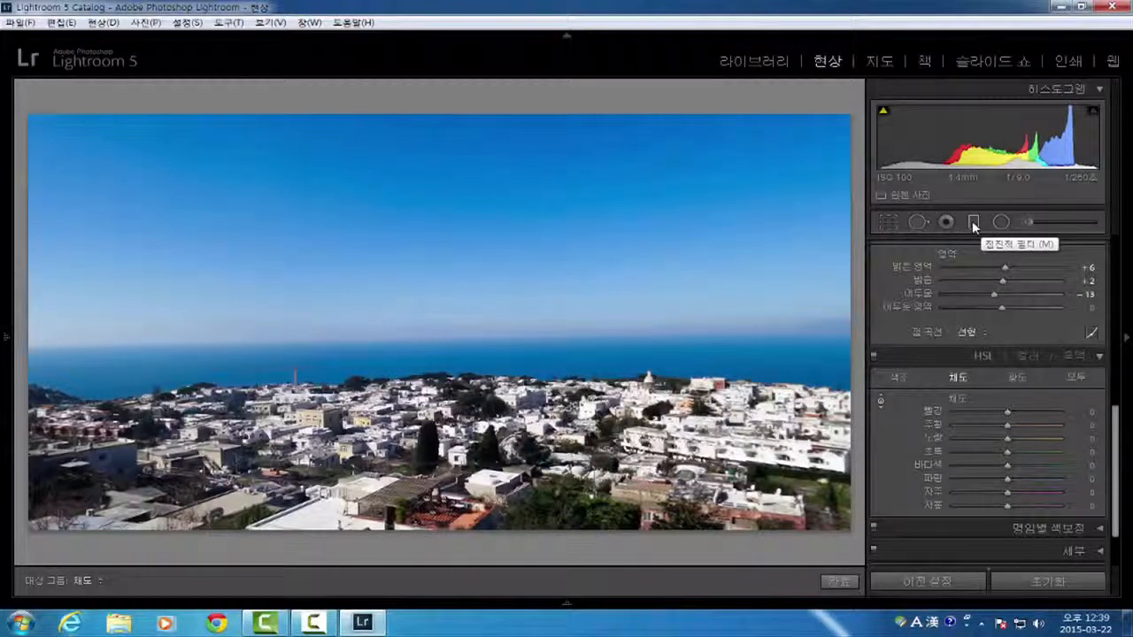
click(974, 224)
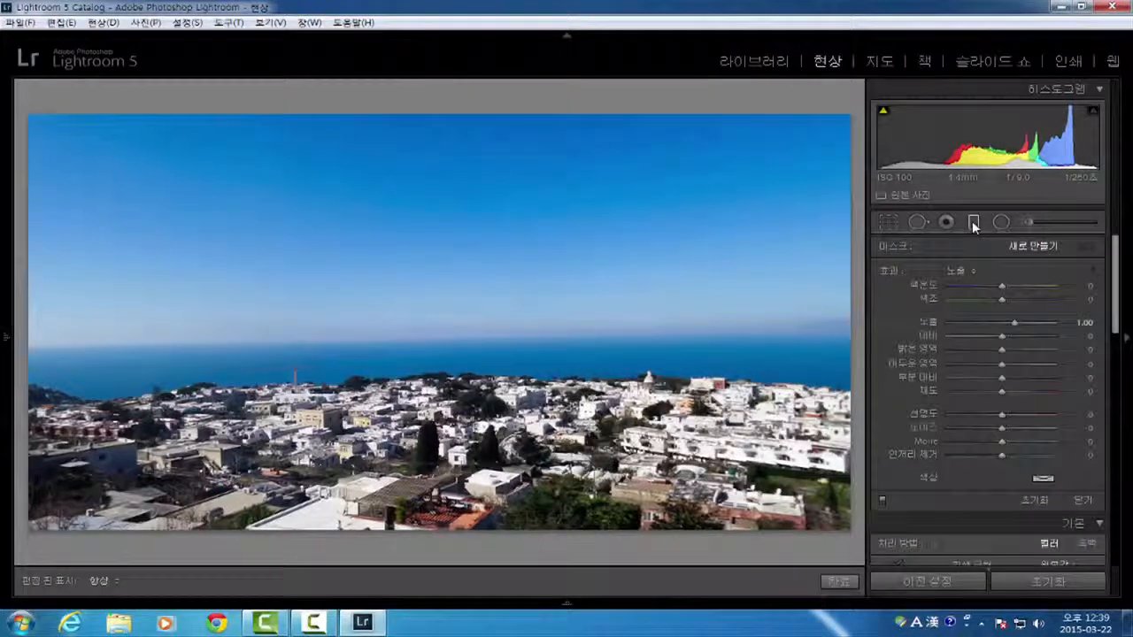
click(971, 273)
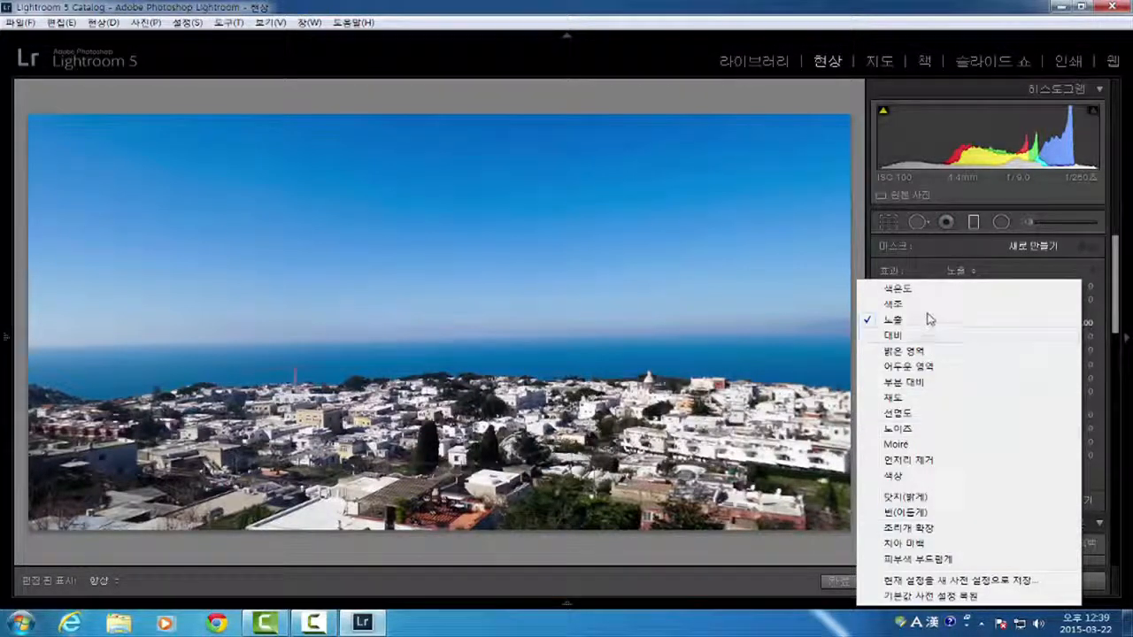
click(894, 398)
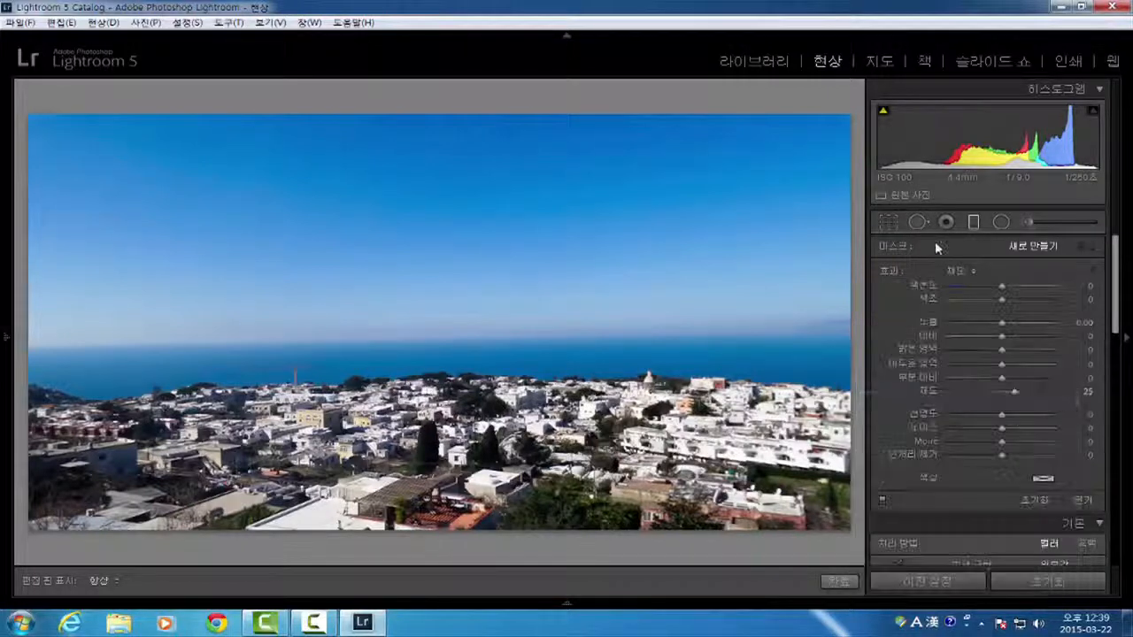
drag(418, 104, 445, 558)
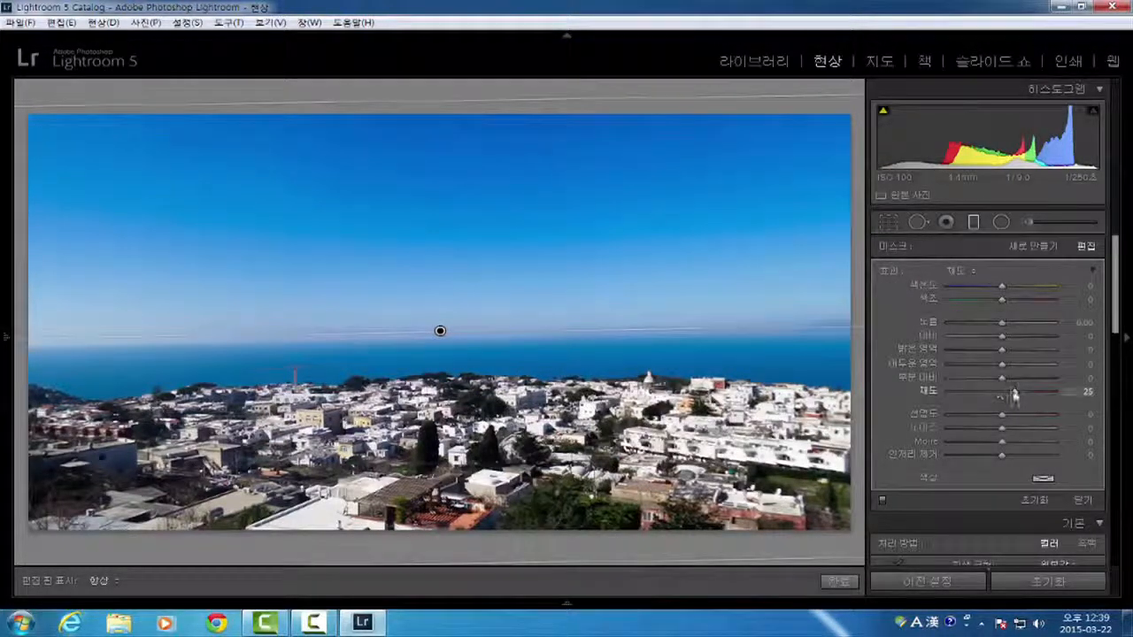
- Try the graduated filter's saturation at 100, close the filter and undo both the saturation change and the filter
drag(1015, 396, 1060, 402)
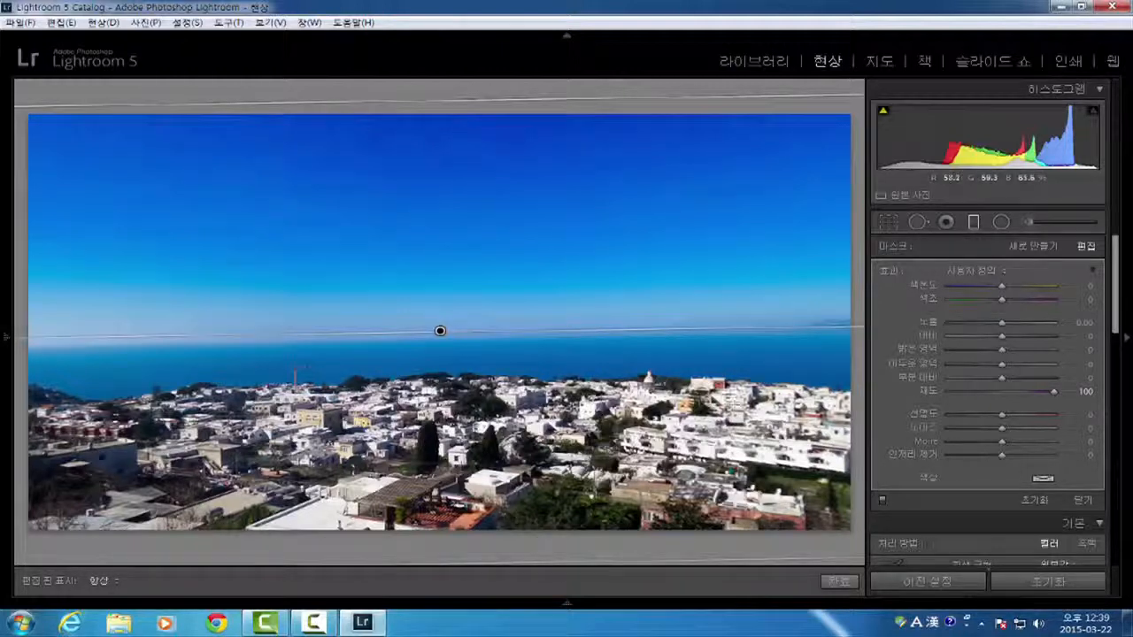
click(740, 289)
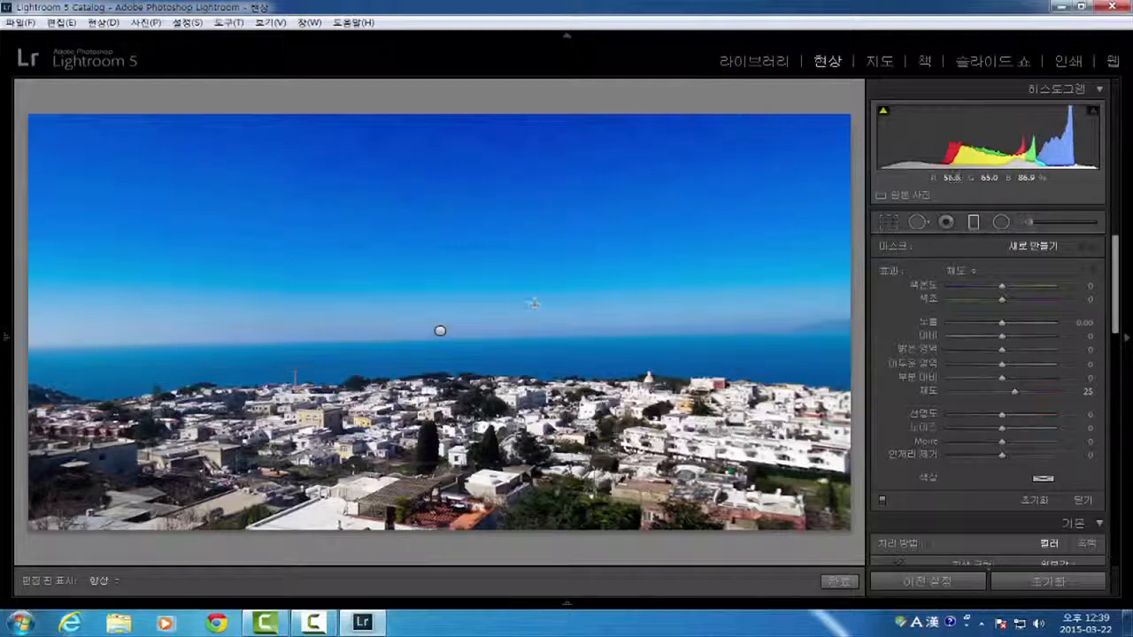
key(m)
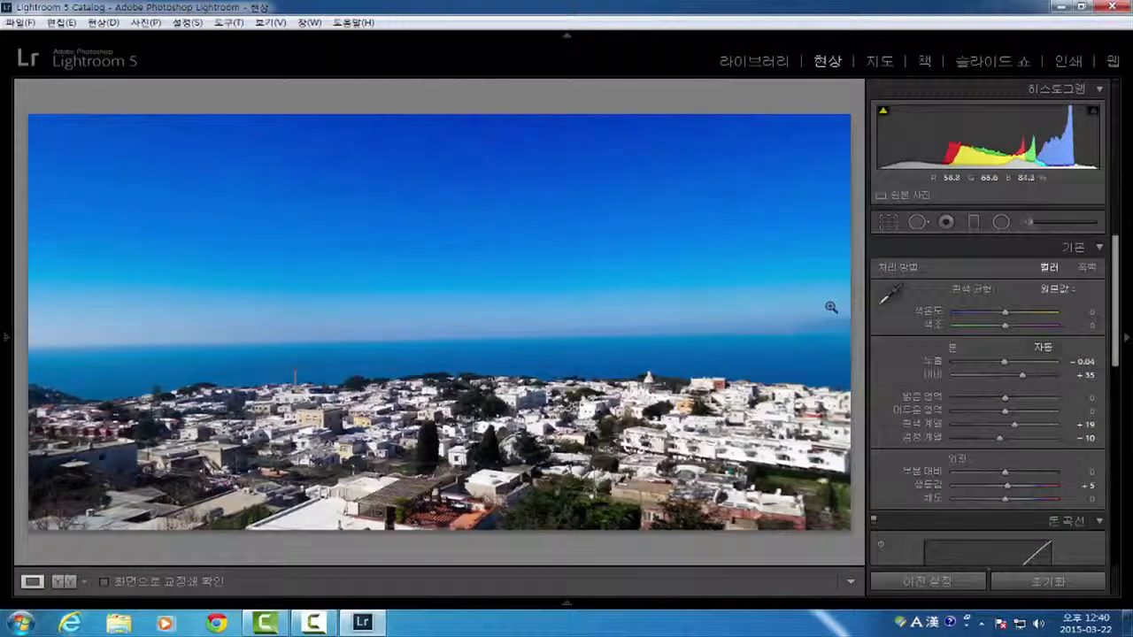
key(ctrl+z)
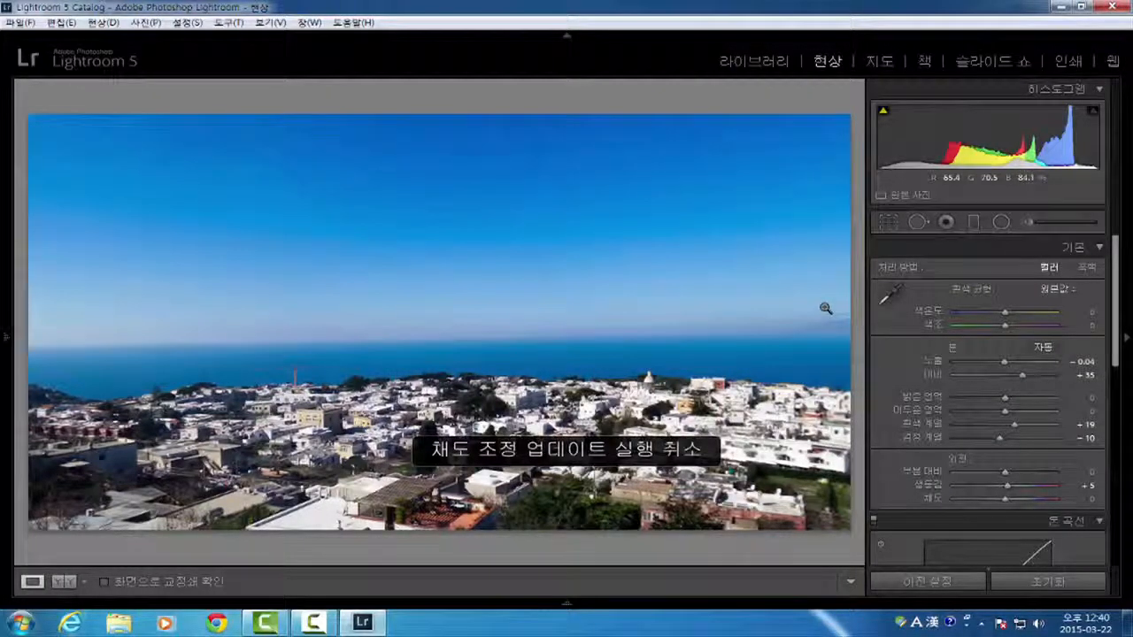
key(ctrl+z)
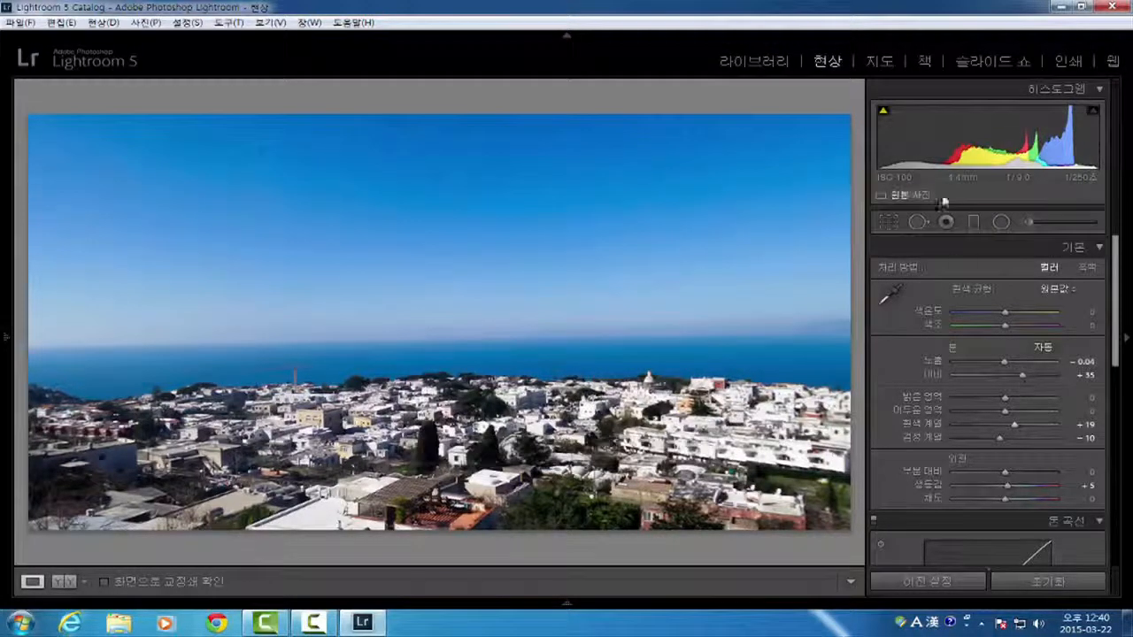
- Start the adjustment brush with the Saturation effect, reduce its size to 7.0 and hide the edit pins
click(1029, 224)
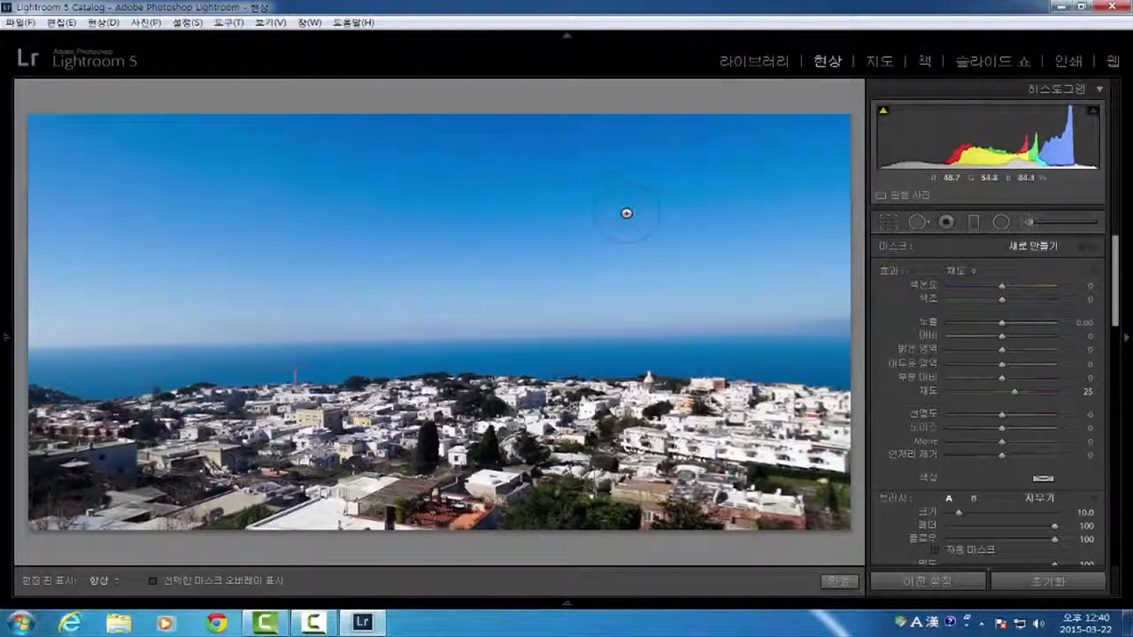
scroll(632, 198, down, 6)
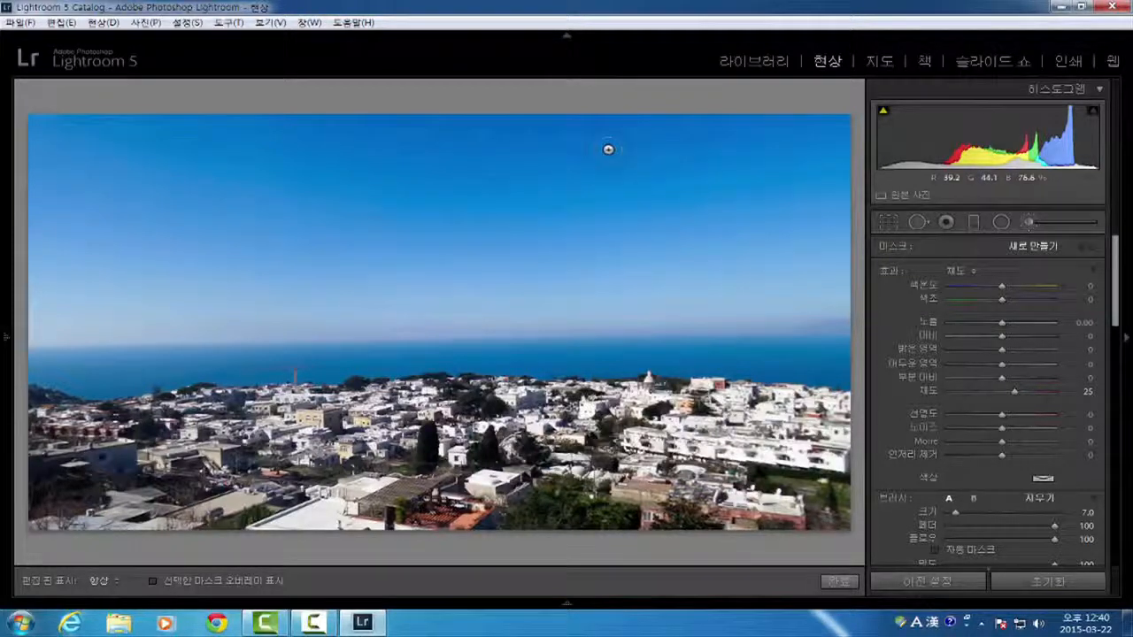
key(h)
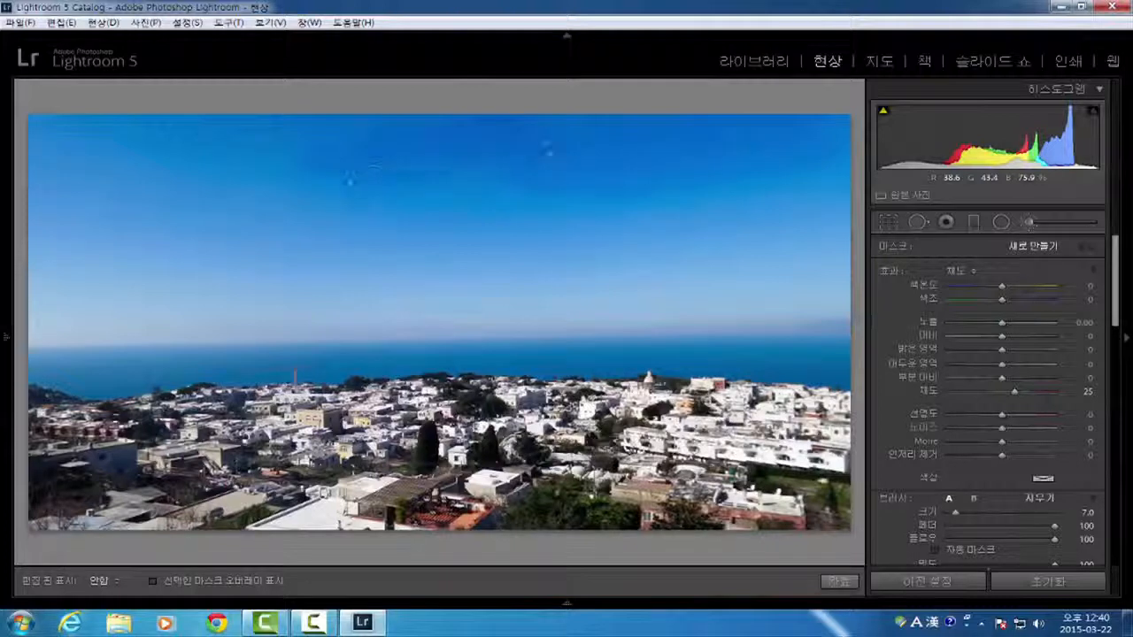
- Paint the adjustment brush at saturation 25 over the whole sky down to the horizon and close the brush
mouse_move(234, 194)
mouse_down()
mouse_move(296, 203)
mouse_move(99, 220)
mouse_move(88, 246)
mouse_up()
mouse_move(82, 202)
mouse_down()
mouse_move(19, 193)
mouse_move(40, 120)
mouse_up()
mouse_move(36, 212)
mouse_down()
mouse_move(40, 264)
mouse_move(67, 228)
mouse_move(106, 285)
mouse_move(354, 209)
mouse_move(412, 237)
mouse_up()
mouse_move(171, 286)
mouse_down()
mouse_move(91, 281)
mouse_move(373, 288)
mouse_move(373, 276)
mouse_move(556, 225)
mouse_move(481, 222)
mouse_move(630, 239)
mouse_move(598, 279)
mouse_move(664, 261)
mouse_move(483, 281)
mouse_up()
mouse_move(728, 218)
mouse_down()
mouse_move(597, 274)
mouse_move(549, 212)
mouse_up()
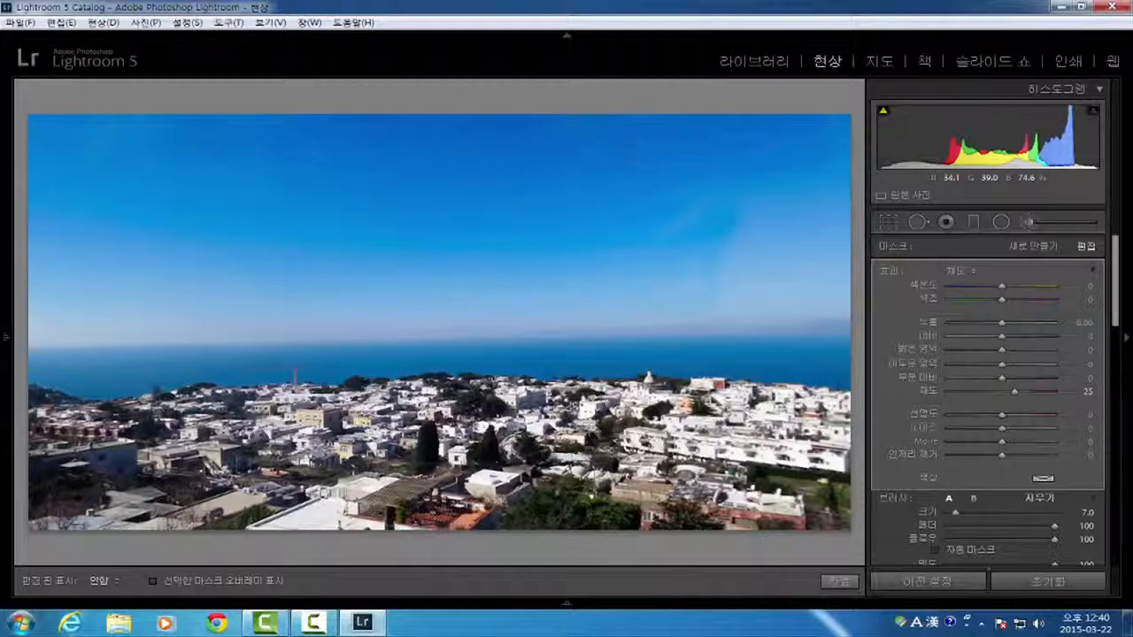
mouse_move(600, 122)
mouse_down()
mouse_move(807, 193)
mouse_move(827, 217)
mouse_move(801, 250)
mouse_move(840, 271)
mouse_move(700, 291)
mouse_move(824, 280)
mouse_move(767, 309)
mouse_move(818, 282)
mouse_up()
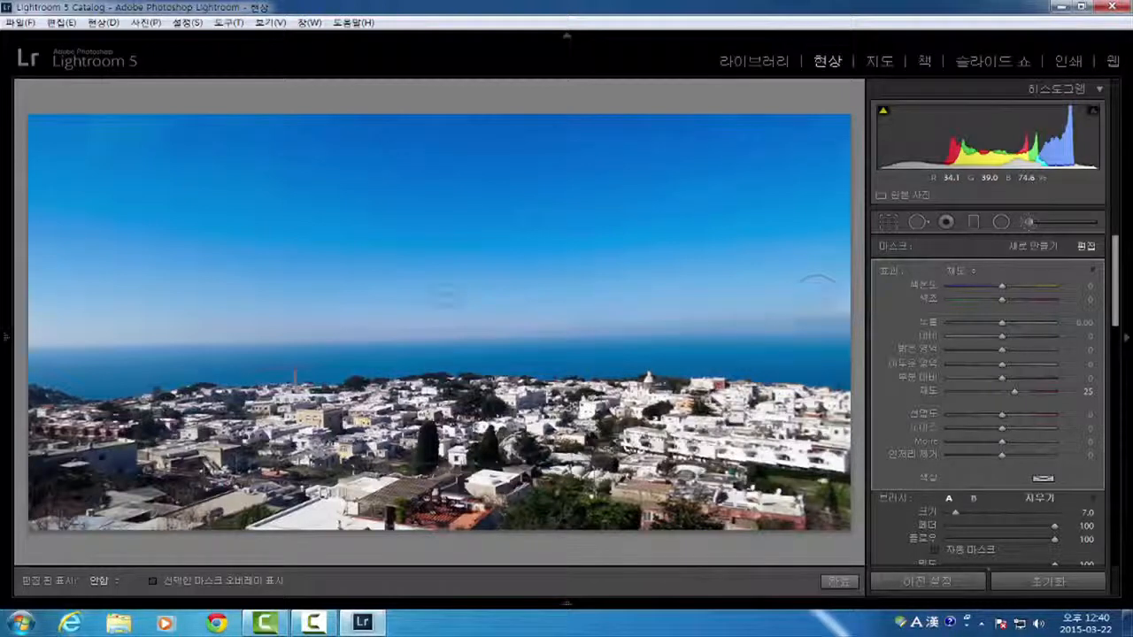
mouse_move(412, 330)
mouse_down()
mouse_move(114, 274)
mouse_move(41, 324)
mouse_move(125, 134)
mouse_move(397, 133)
mouse_up()
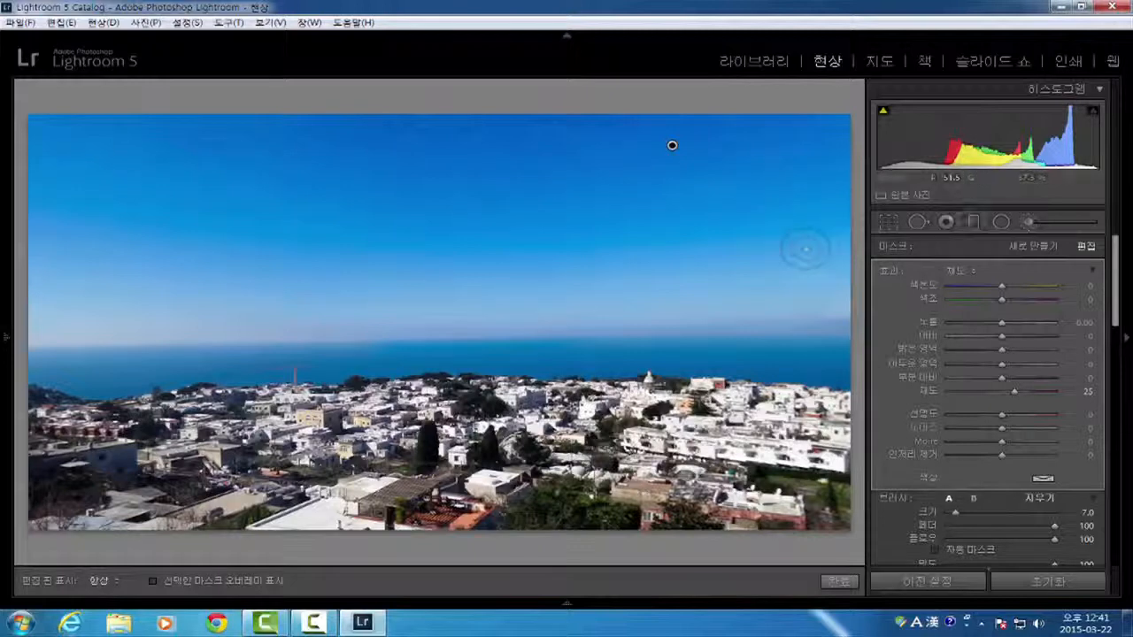
click(1029, 220)
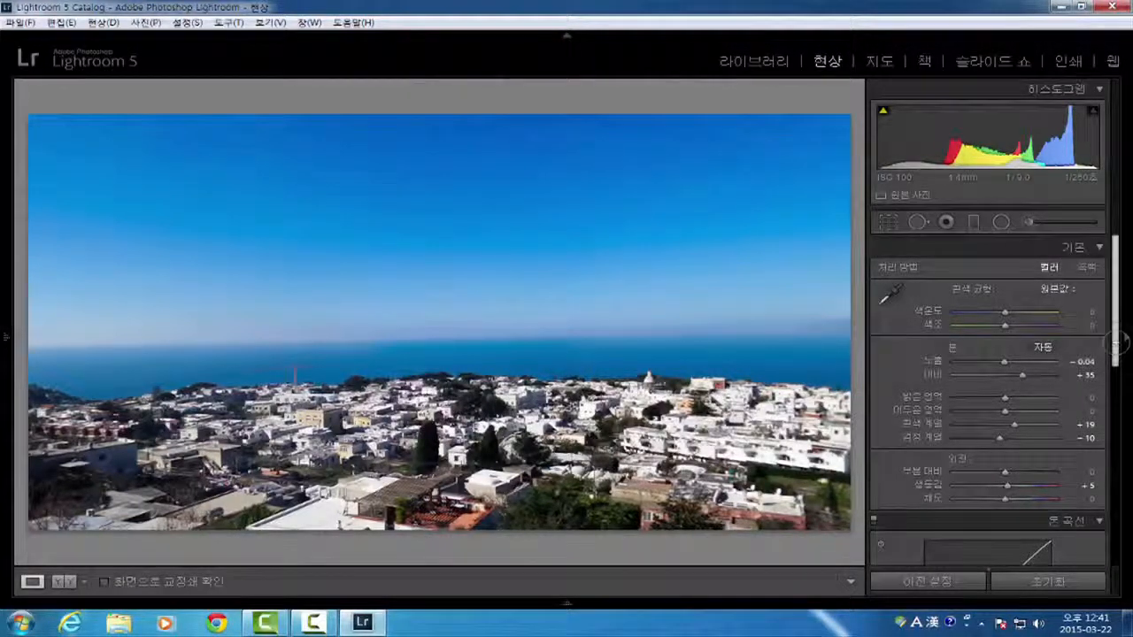
- Show the Detail settings and move the detail preview from the sky to the white buildings
scroll(1118, 352, down, 1)
scroll(1120, 352, down, 2)
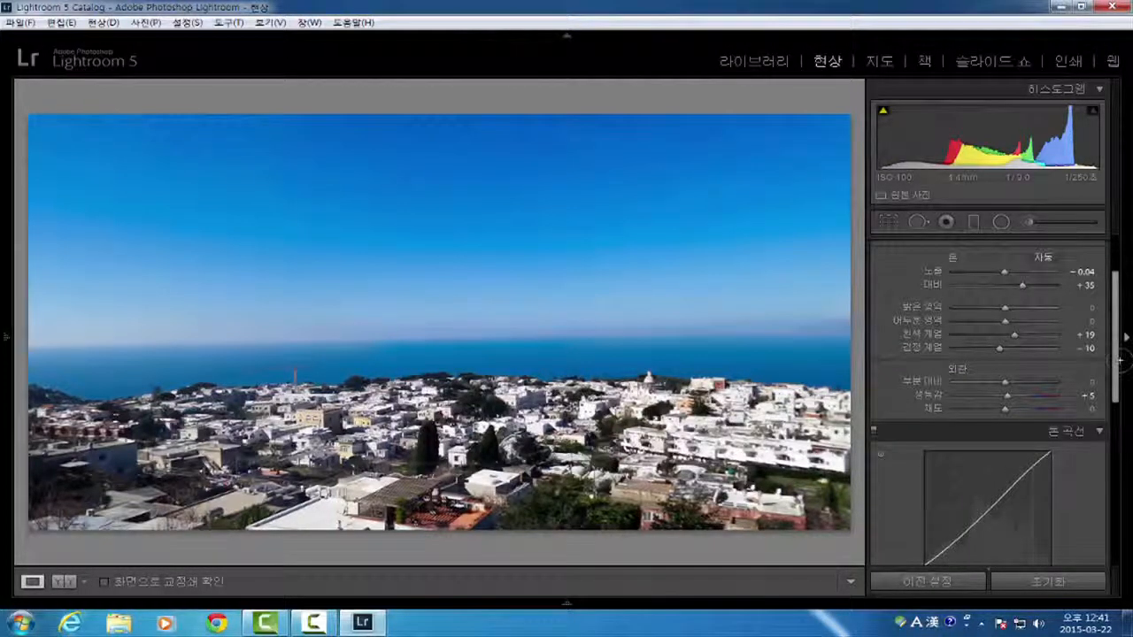
scroll(1119, 381, down, 4)
scroll(1125, 423, down, 4)
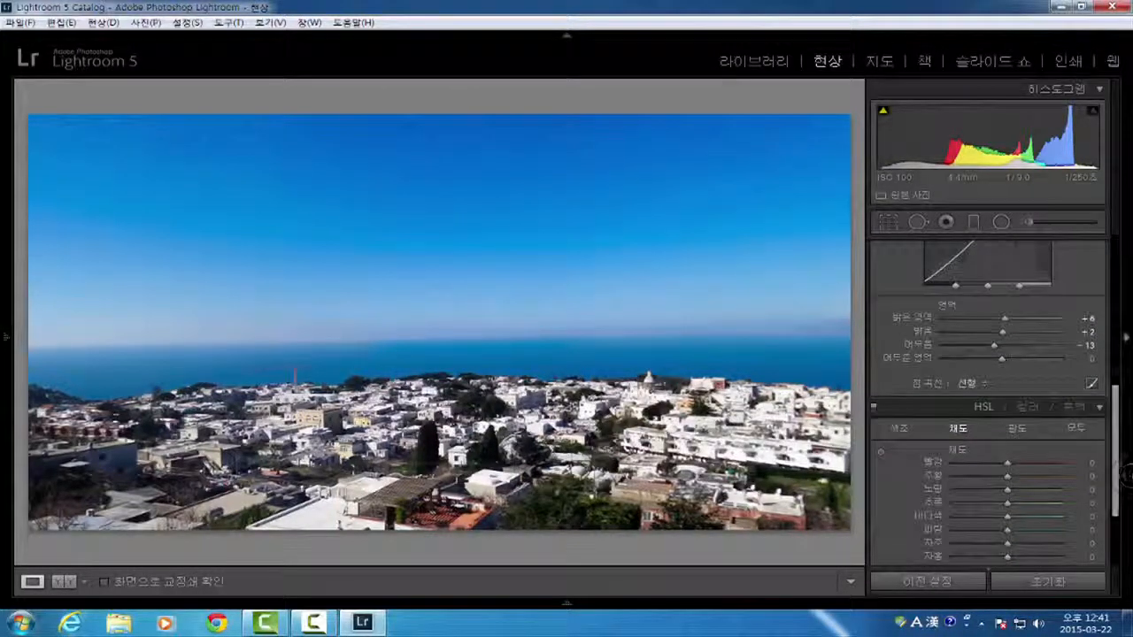
scroll(1117, 462, down, 3)
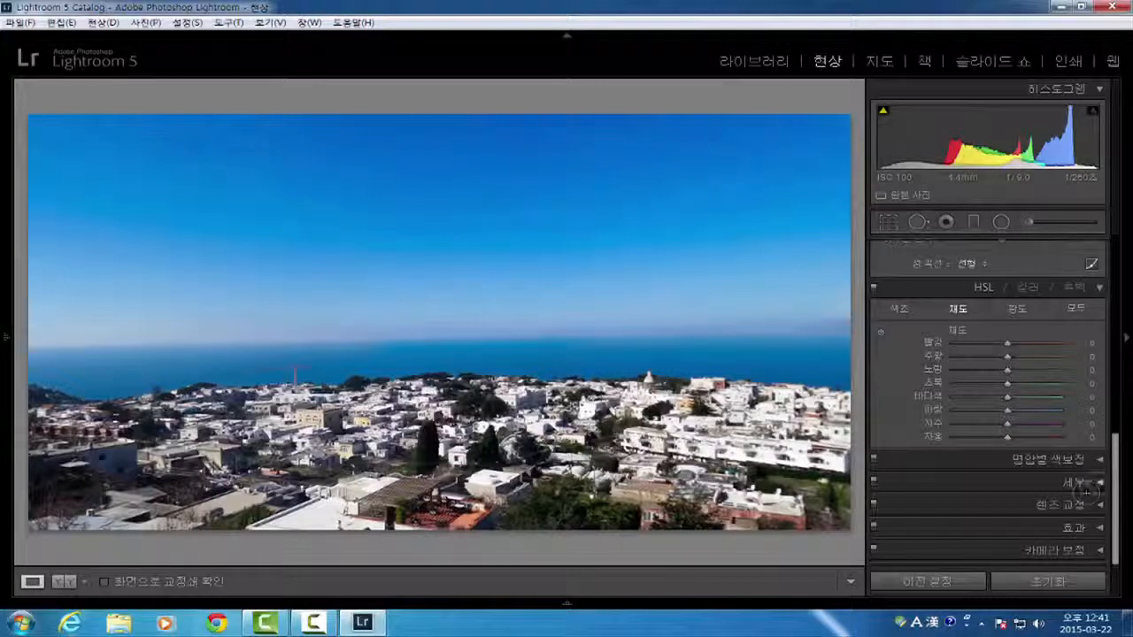
click(1087, 484)
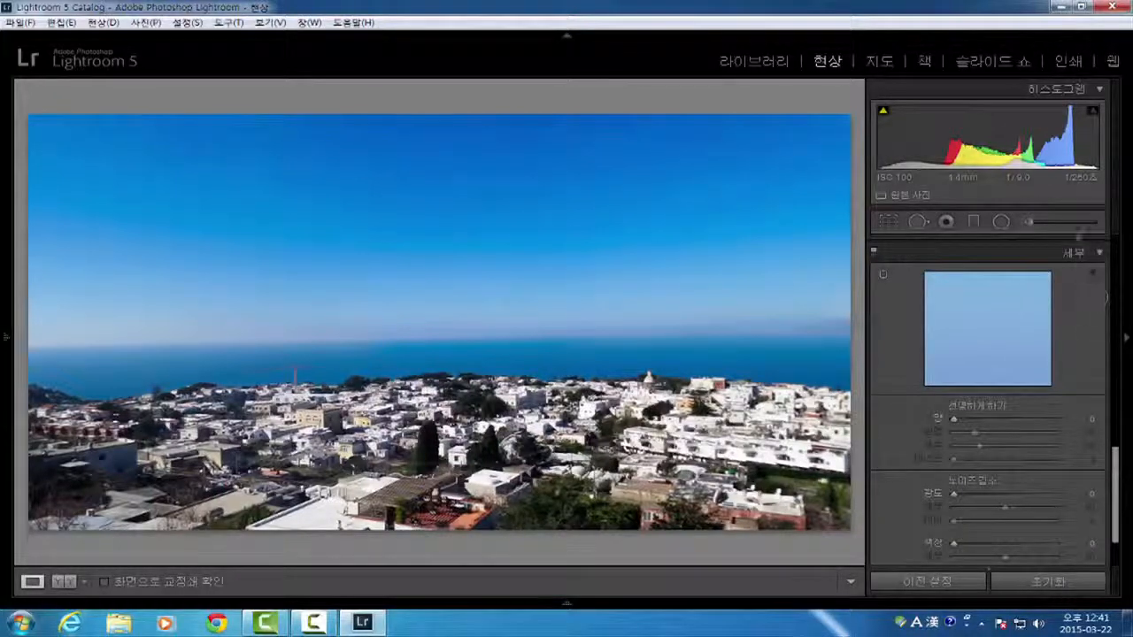
click(1094, 253)
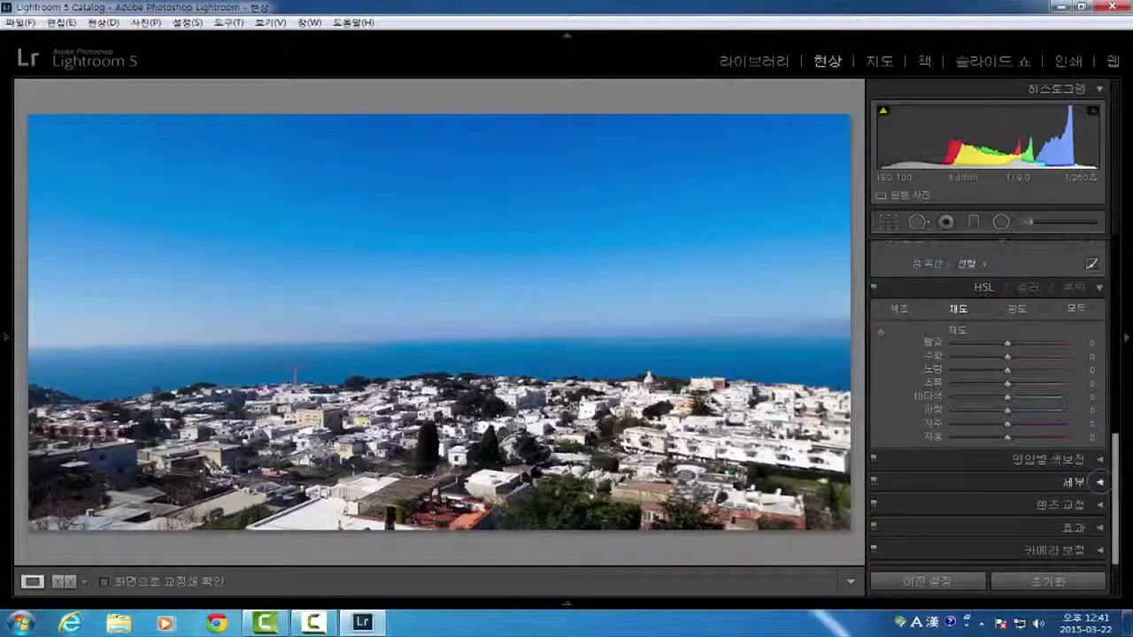
click(1099, 482)
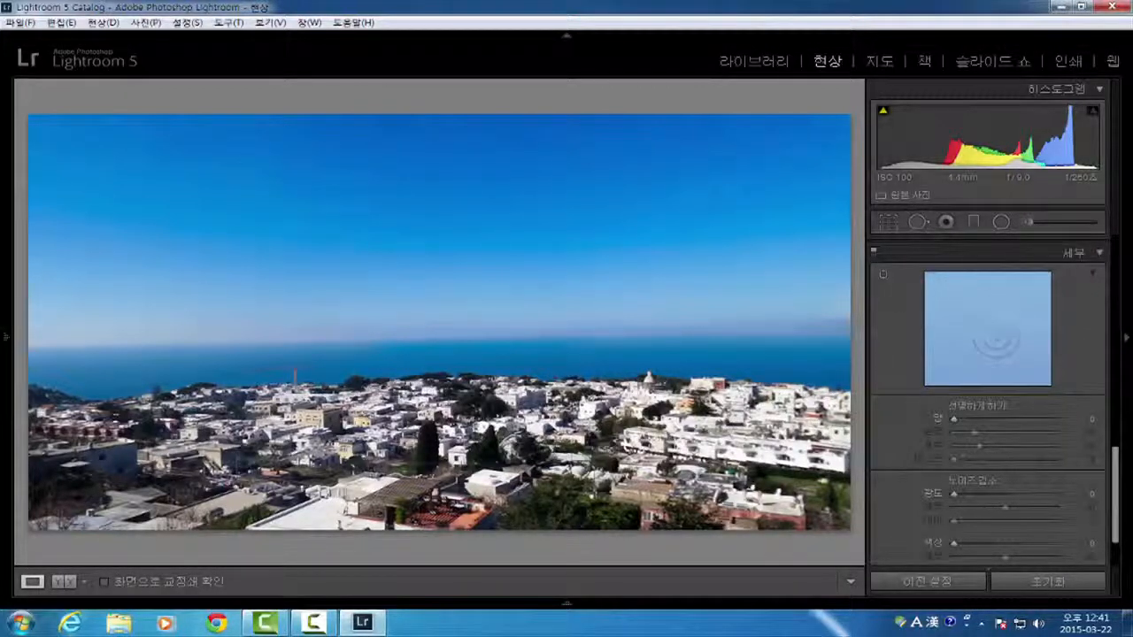
drag(992, 333, 974, 277)
drag(985, 356, 972, 336)
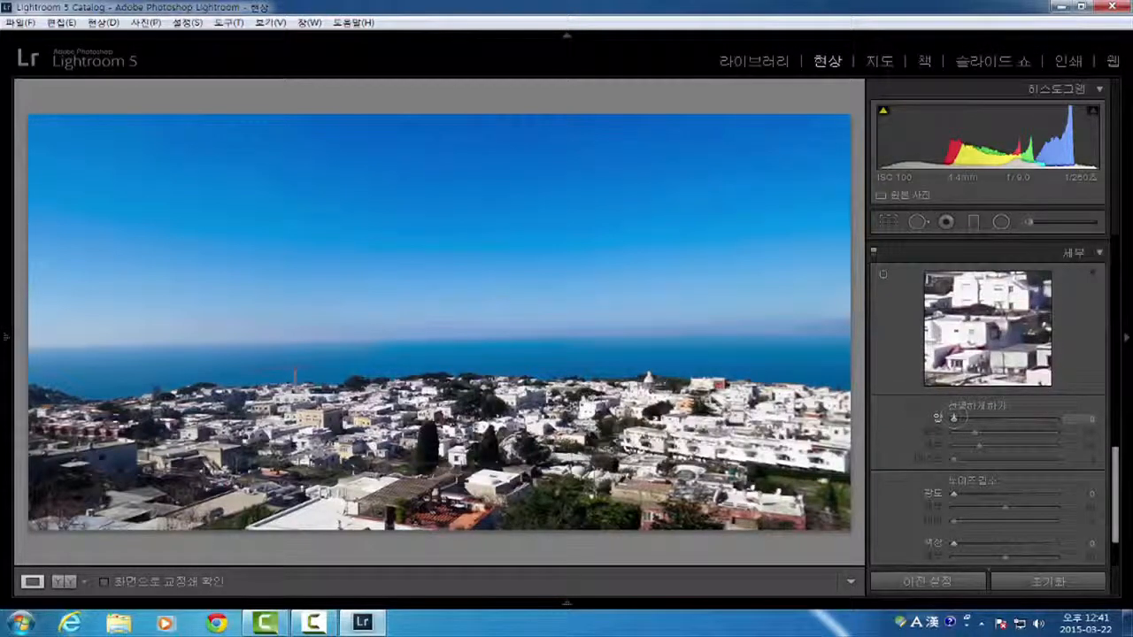
- Try a maximum sharpening amount while checking the buildings in the detail preview, and settle the amount at 70
drag(954, 417, 1062, 418)
drag(969, 345, 989, 358)
drag(1055, 419, 1003, 419)
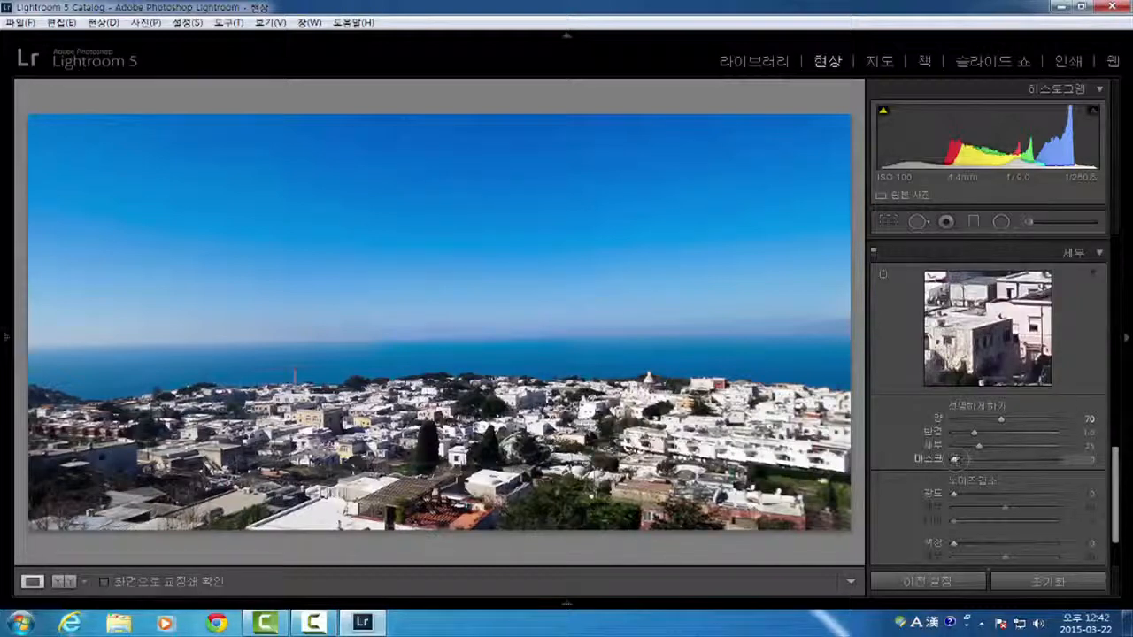
- Preview the sharpening mask in black and white and set the sharpening masking to 94
key(alt)
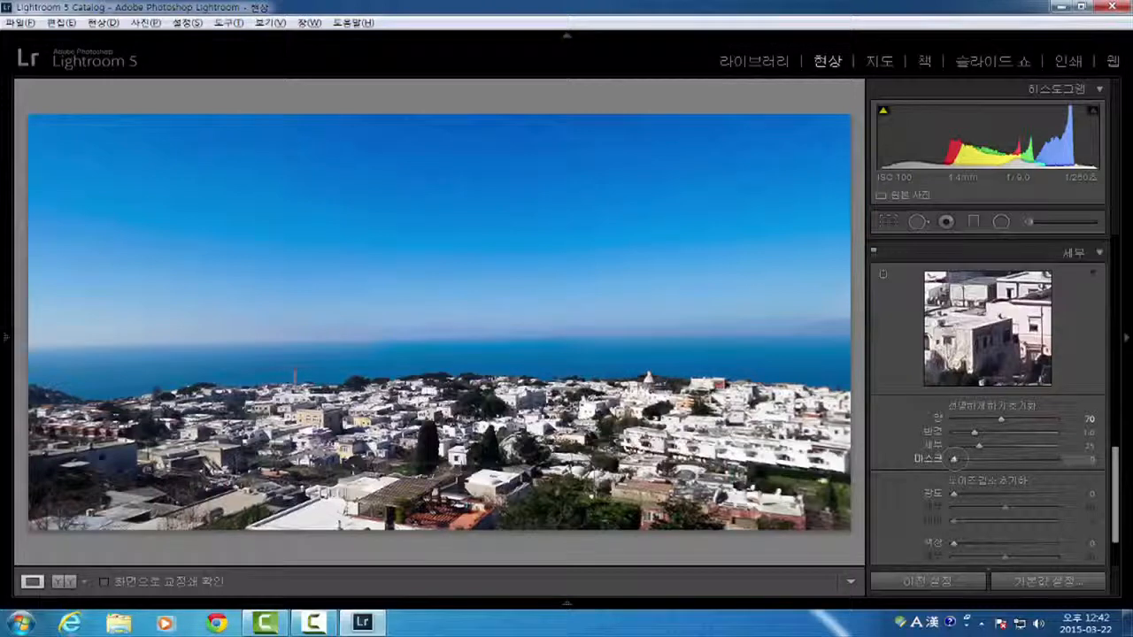
alt+click(954, 459)
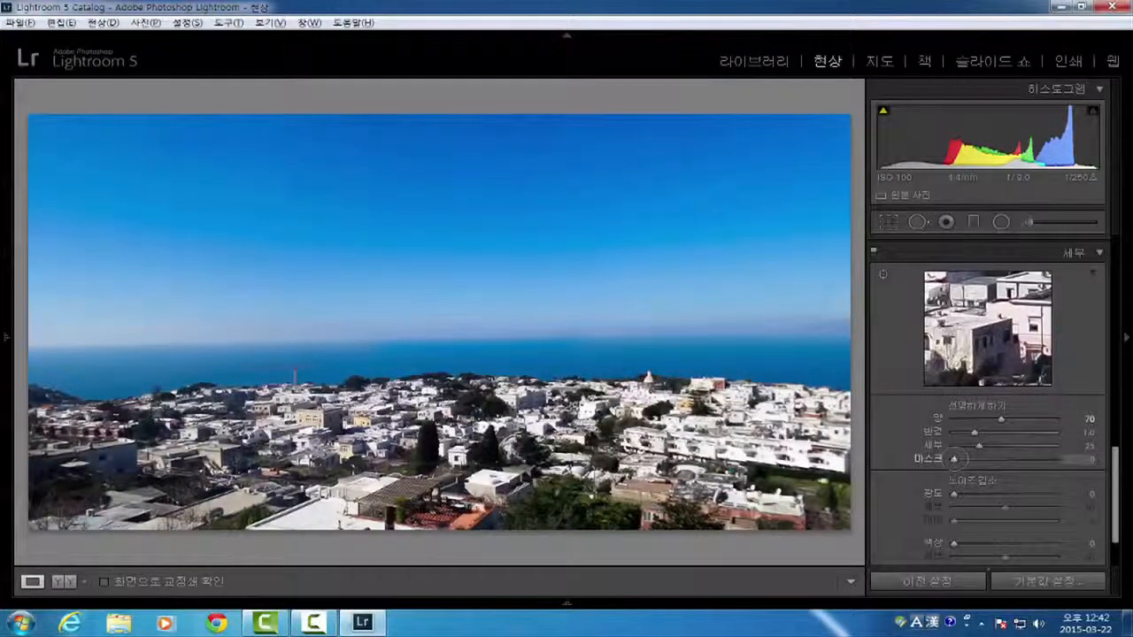
alt+click(954, 459)
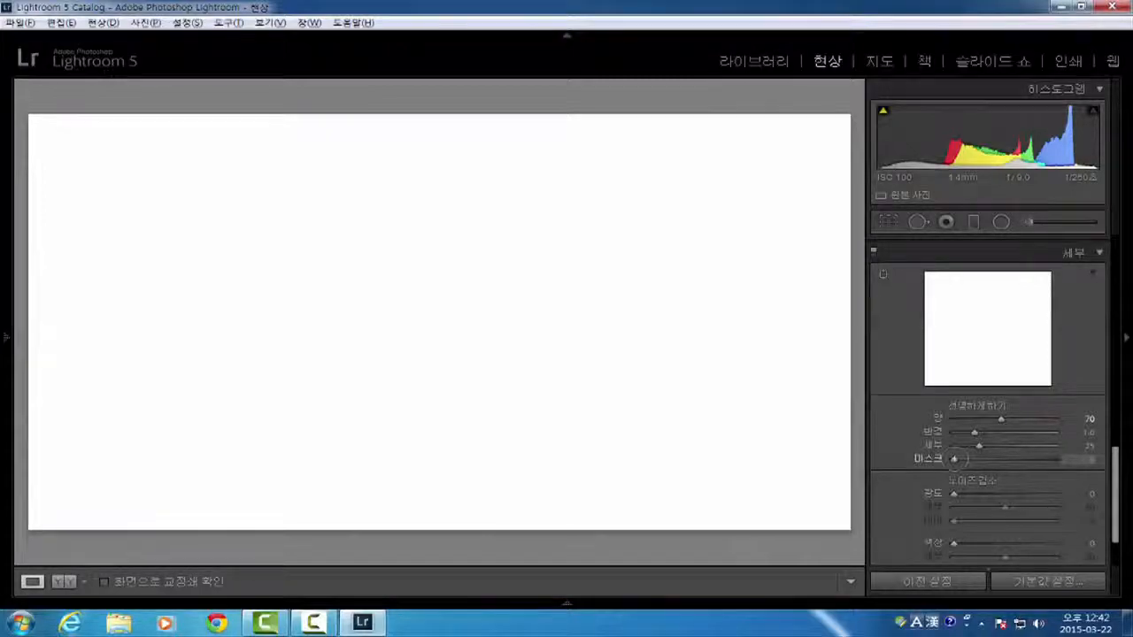
mouse_move(955, 459)
mouse_down()
mouse_move(1050, 457)
mouse_move(954, 460)
mouse_up()
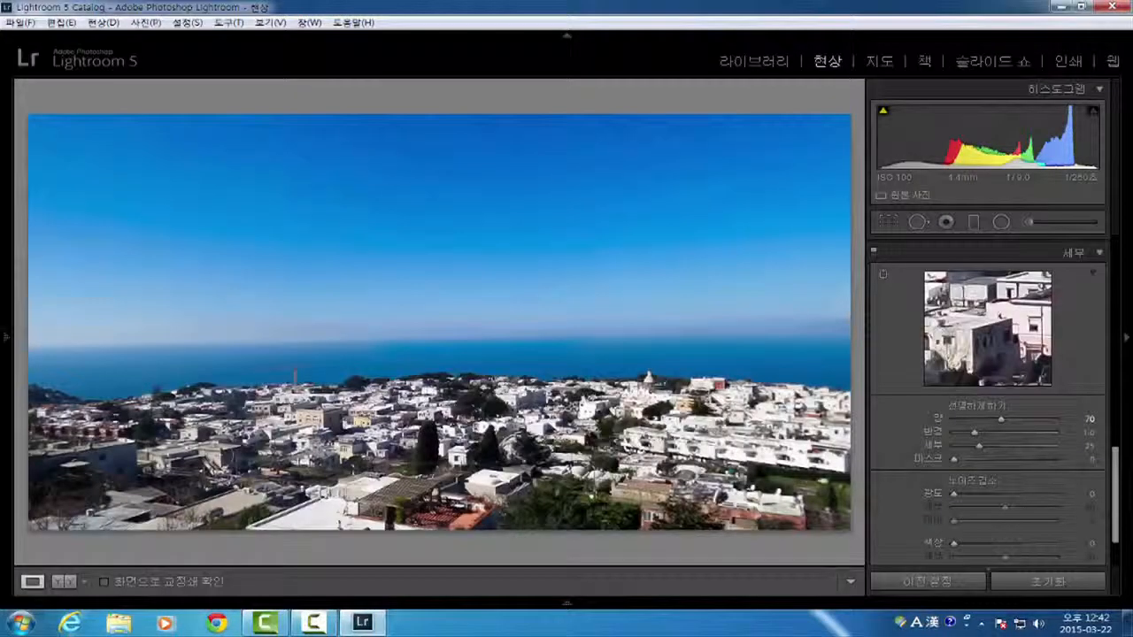
key(F6)
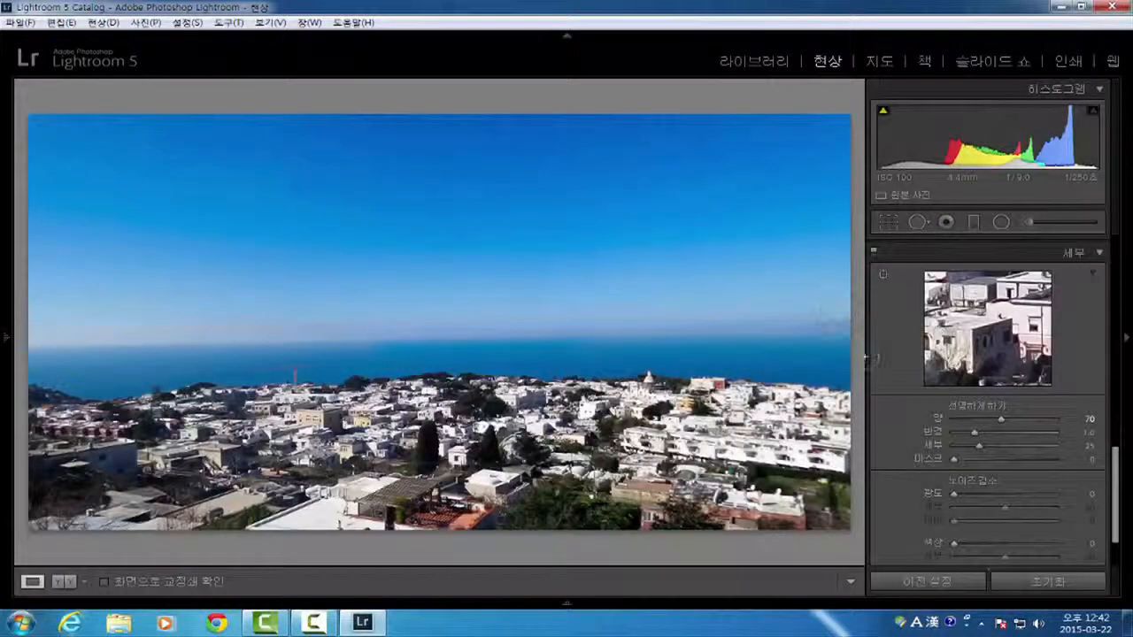
drag(954, 460, 1049, 460)
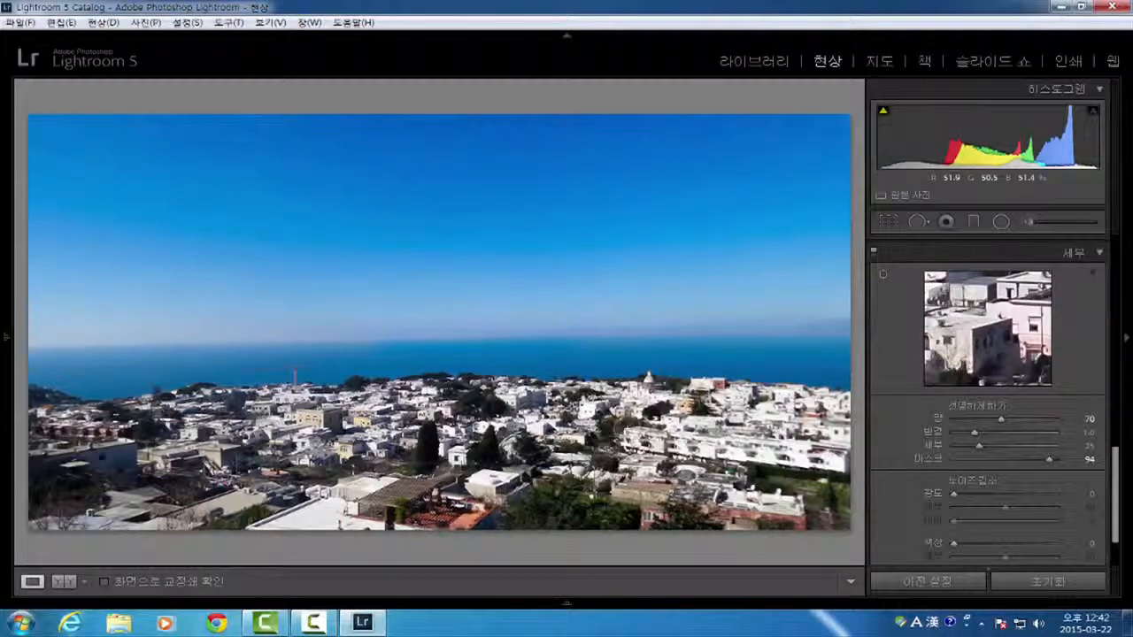
click(515, 293)
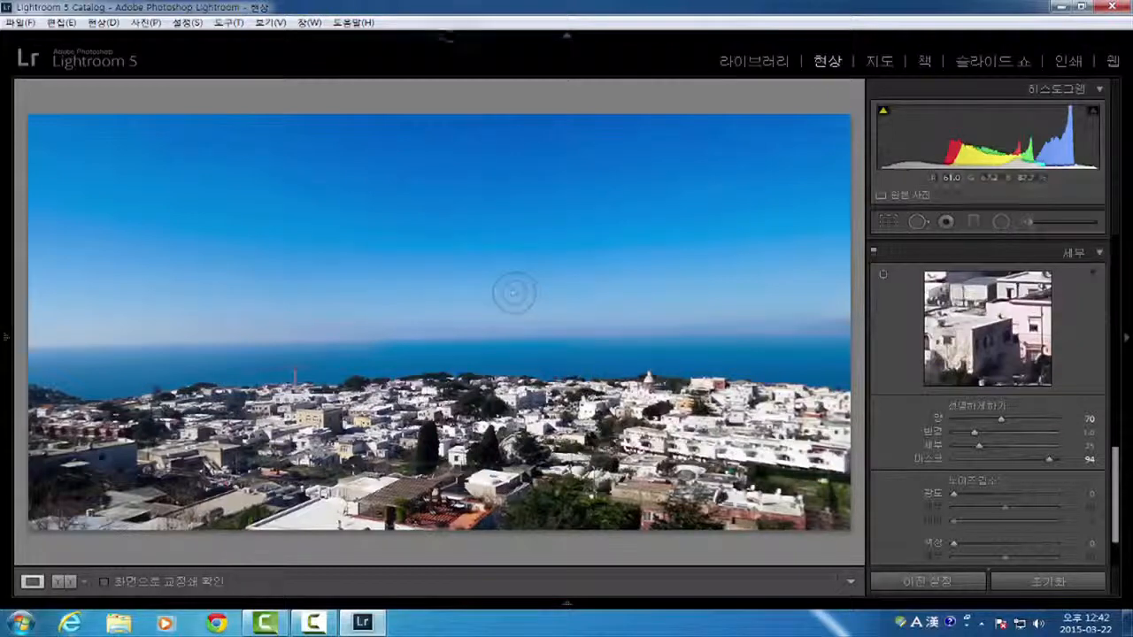
- Compare the developed seaside photo with its original side by side, switching repeatedly between the before/after and single views
key(shift+y)
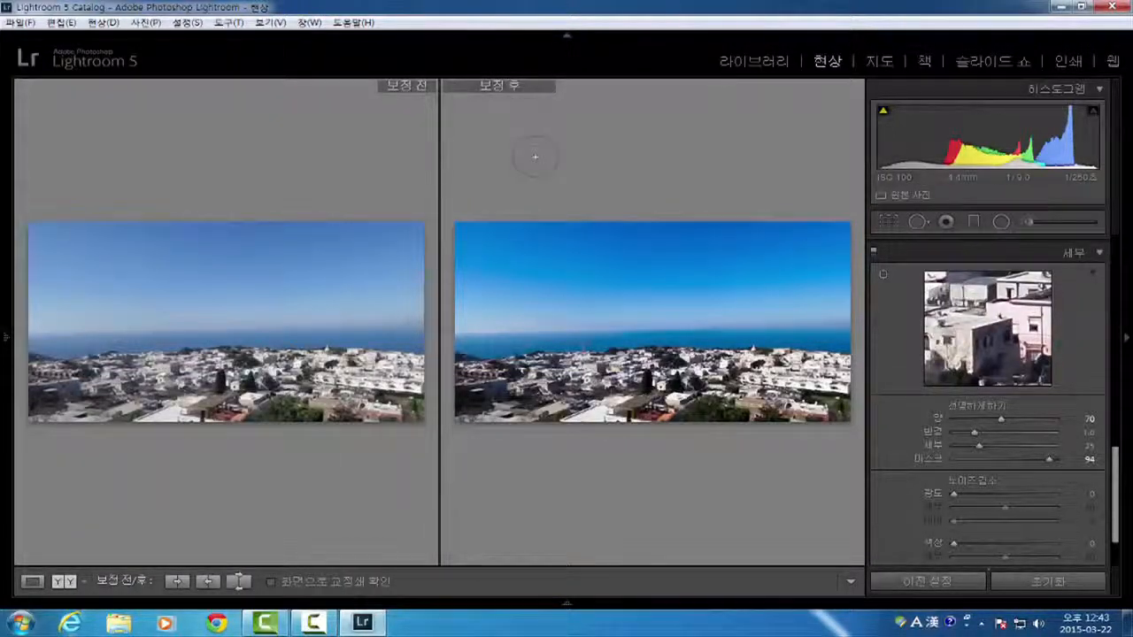
drag(1116, 478, 1120, 251)
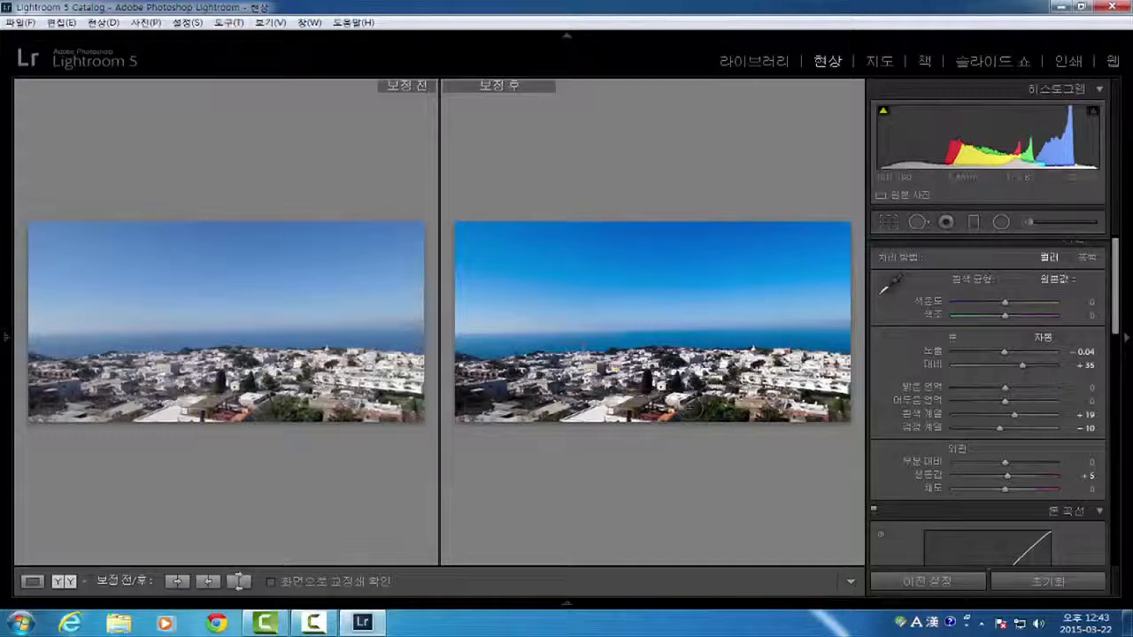
mouse_move(1119, 299)
mouse_down()
mouse_move(1126, 518)
mouse_move(1124, 299)
mouse_up()
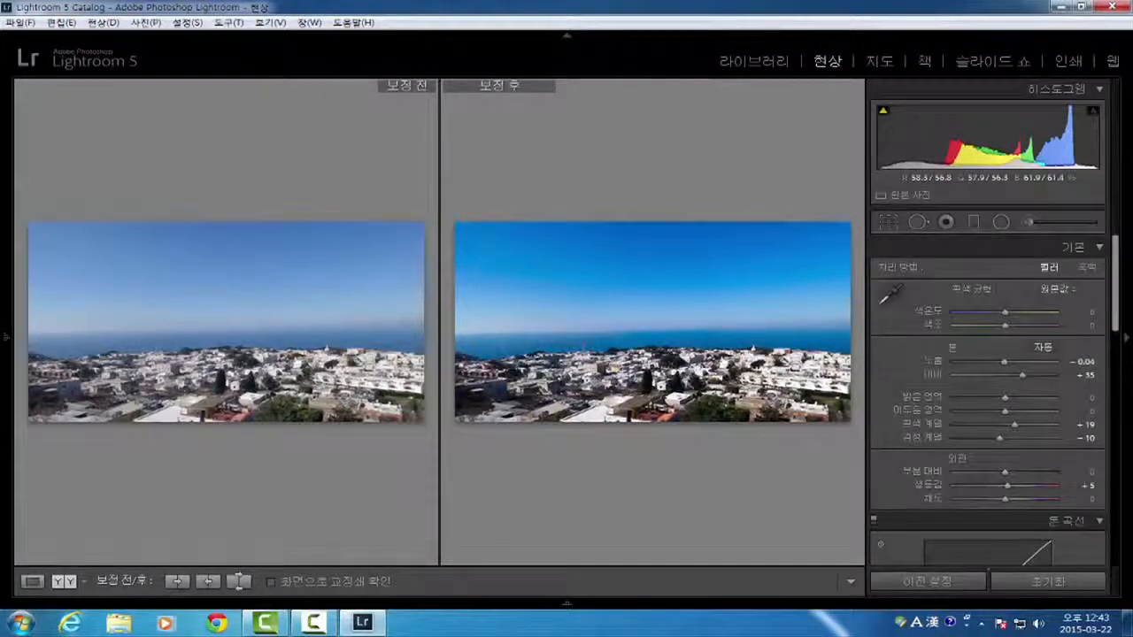
key(y)
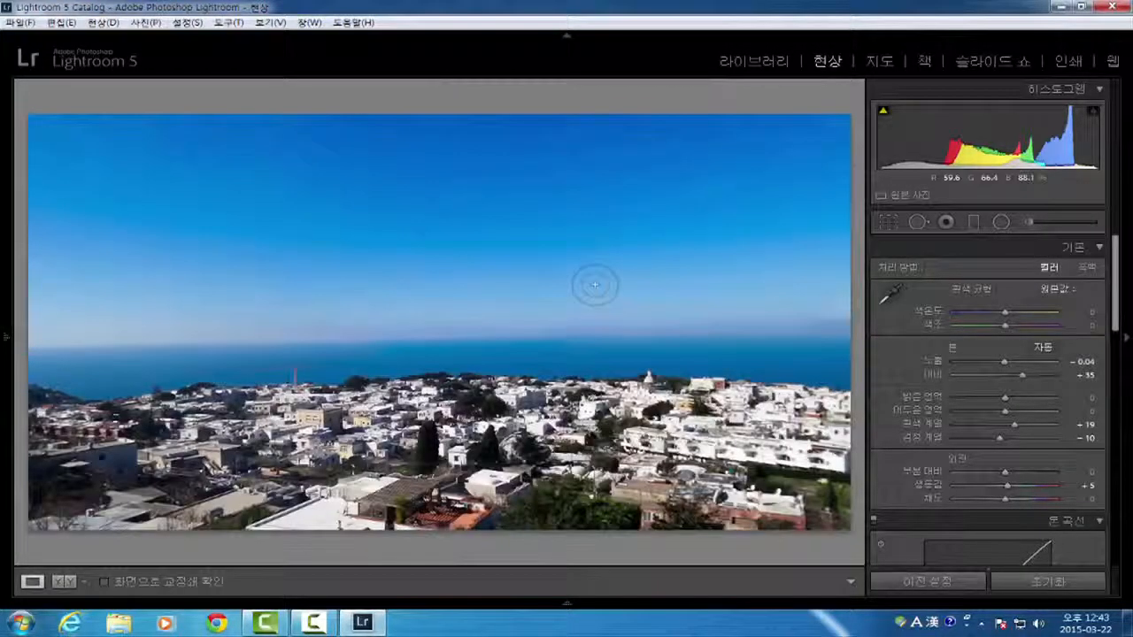
key(y)
key(y)
key(y)
key(y)
key(y)
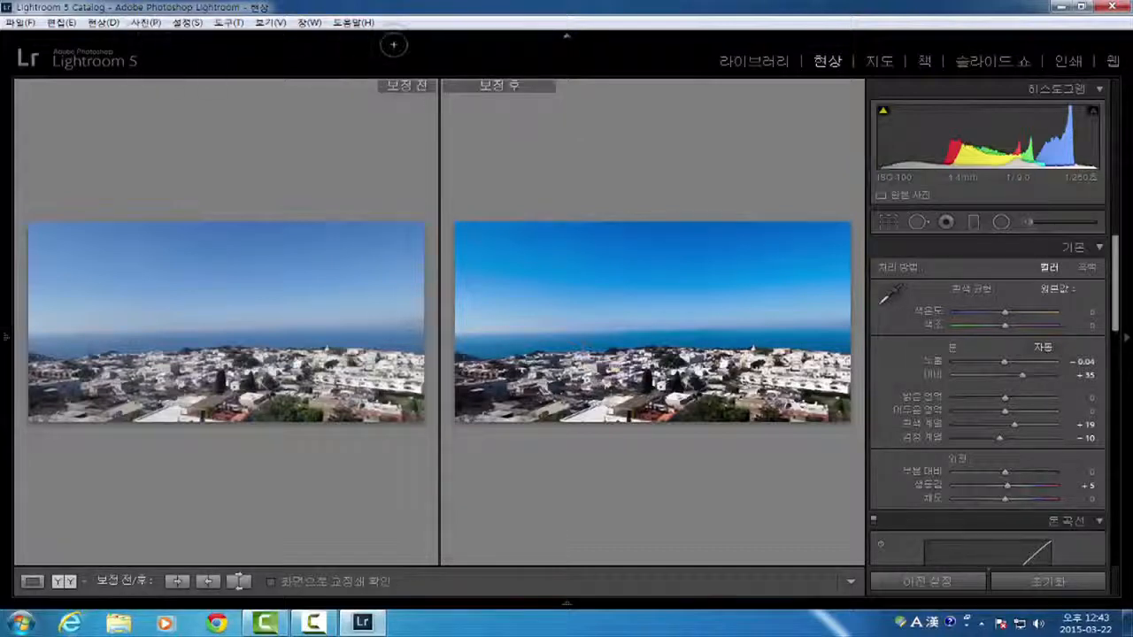
click(353, 22)
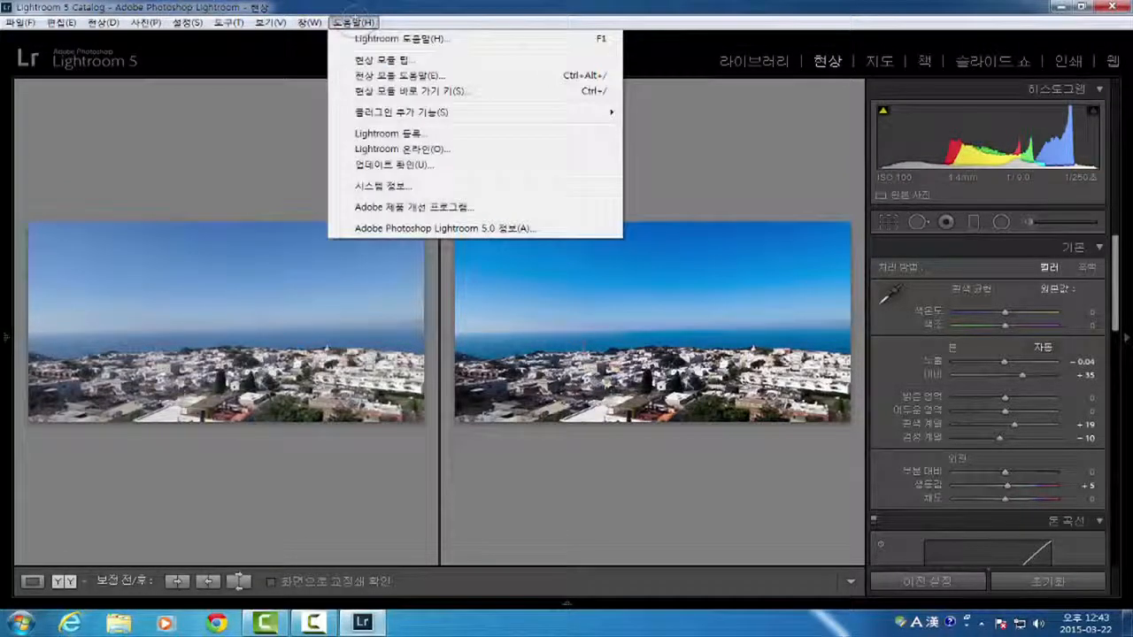
mouse_move(309, 23)
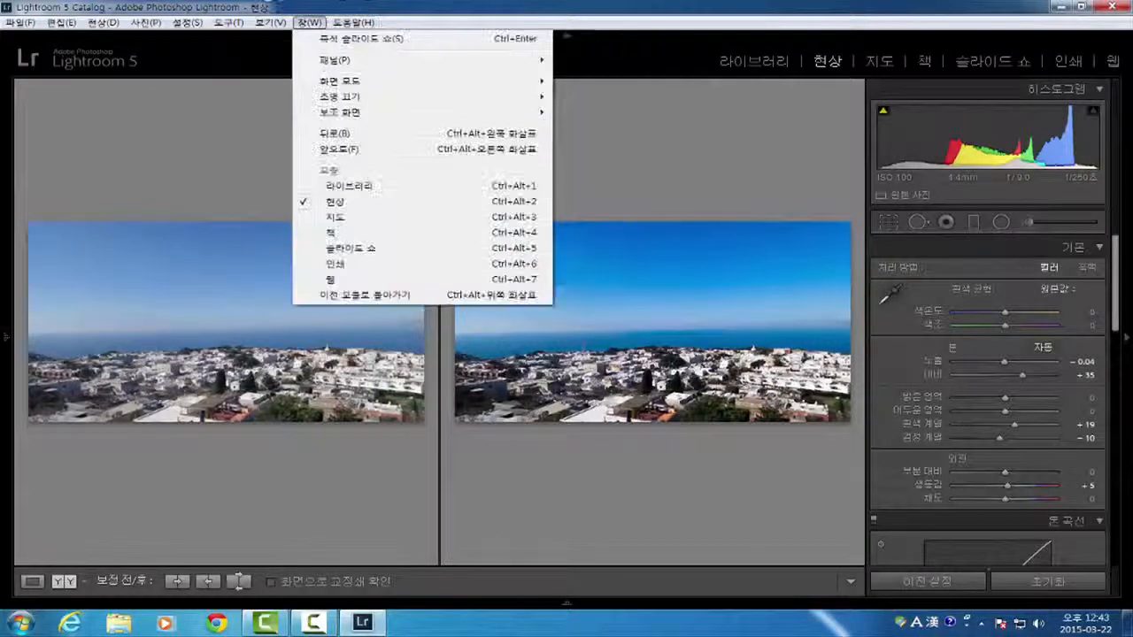
key(Left)
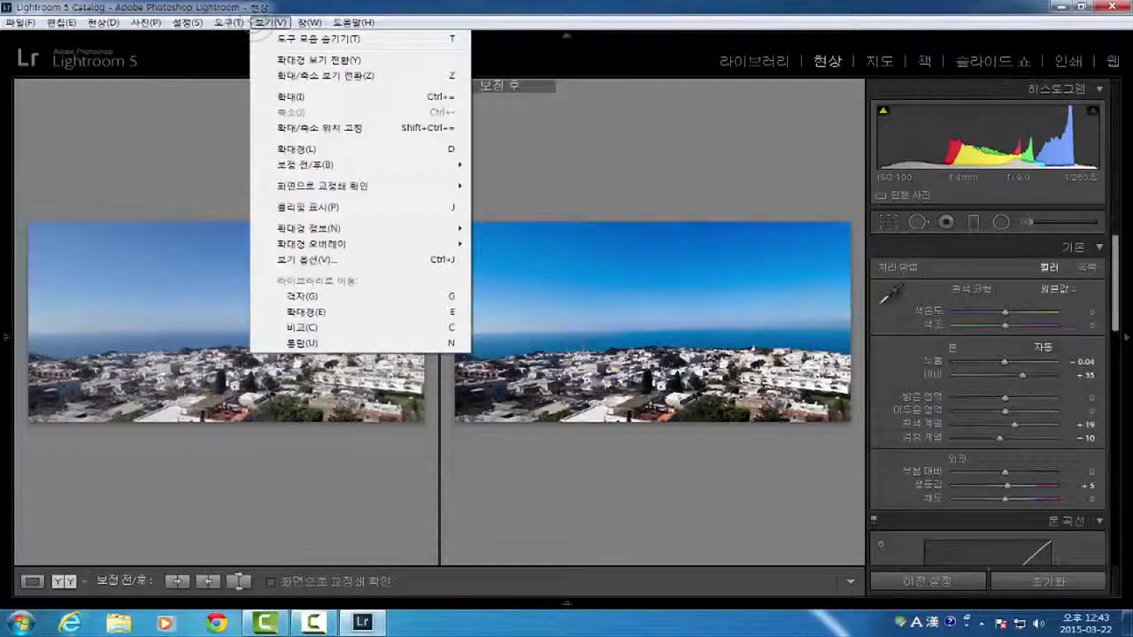
key(Left)
key(Left)
key(Right)
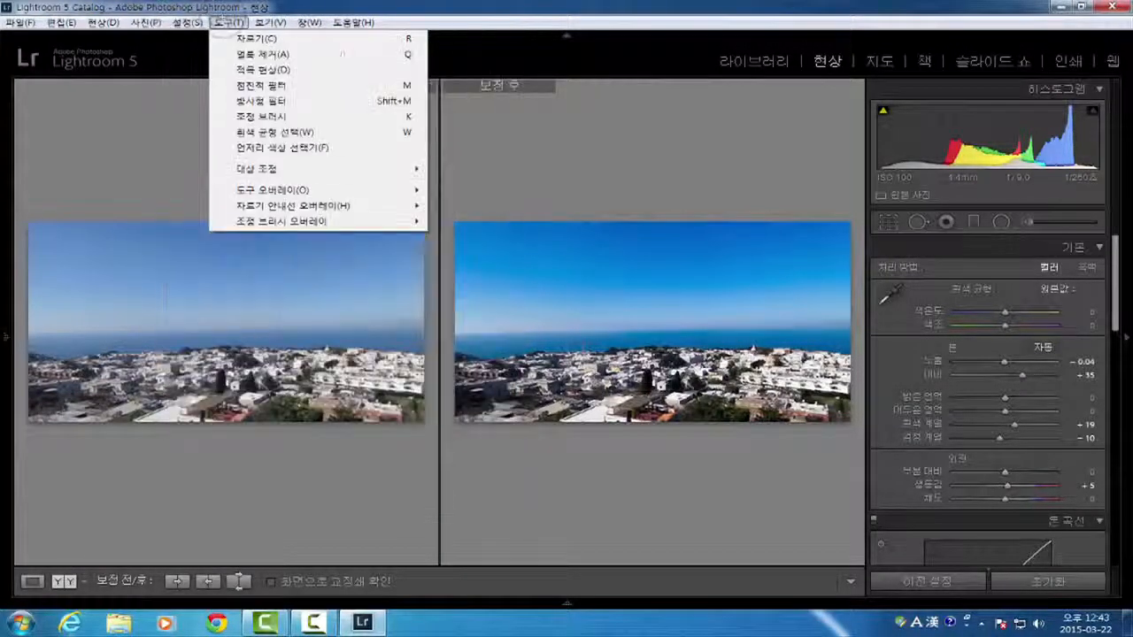
key(Left)
key(Escape)
key(Down)
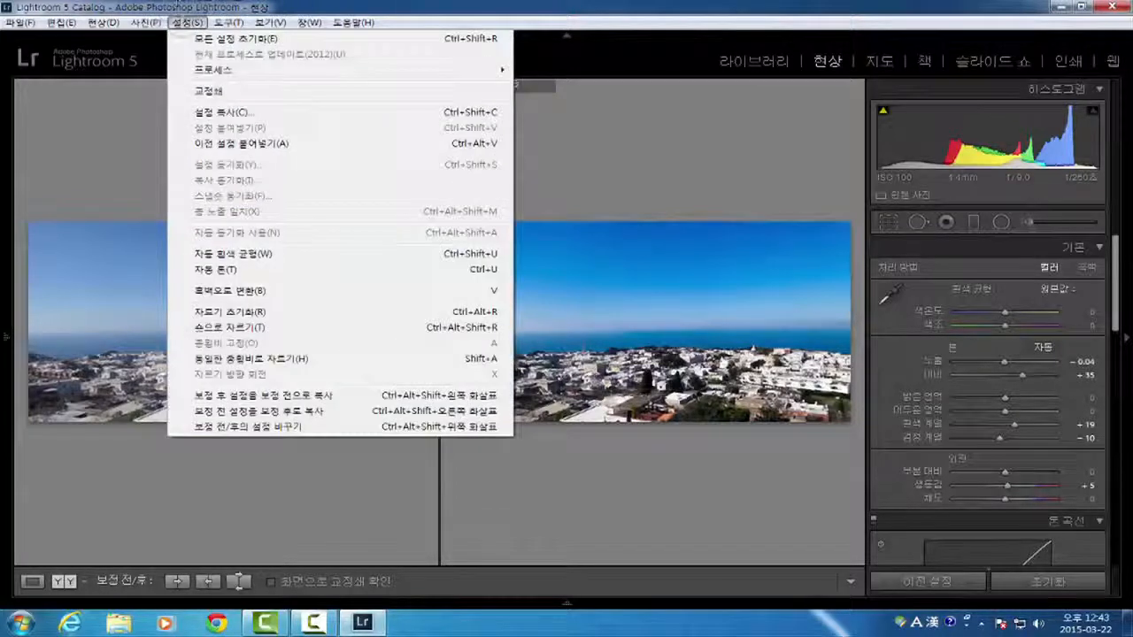
key(Left)
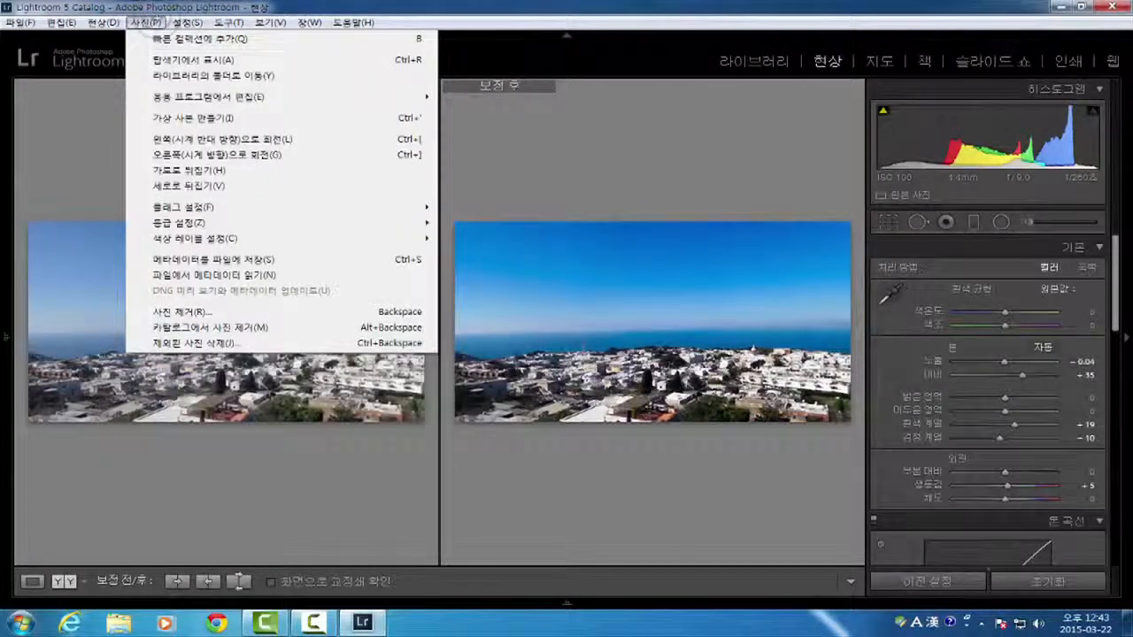
key(Left)
key(Right)
key(Right)
key(Right)
key(Right)
key(Right)
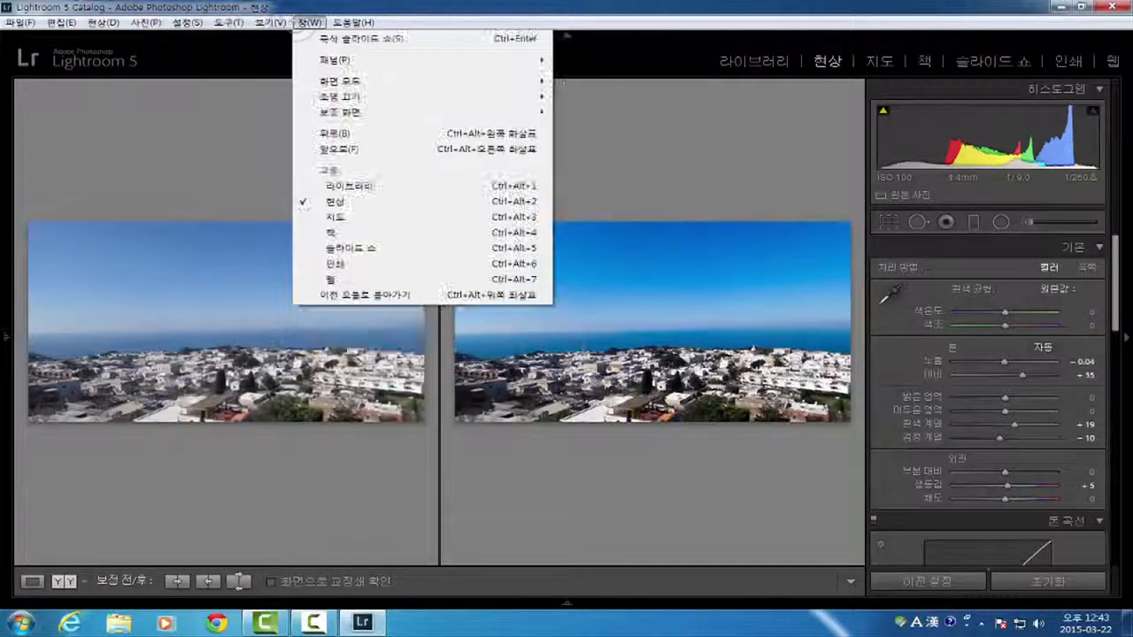
key(Right)
click(228, 23)
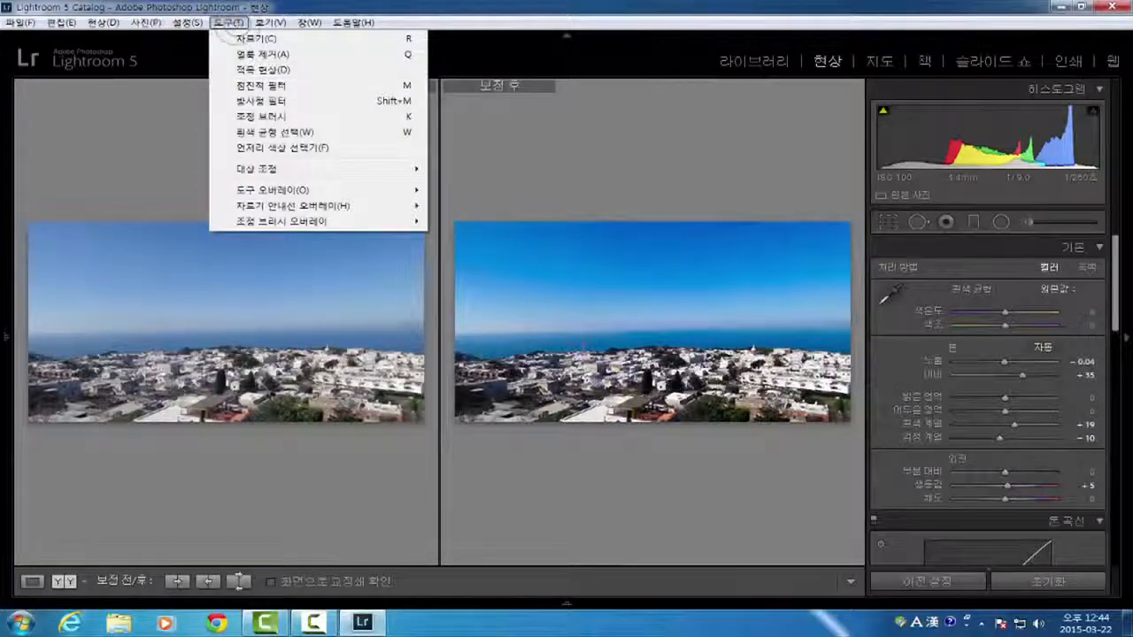
mouse_move(116, 20)
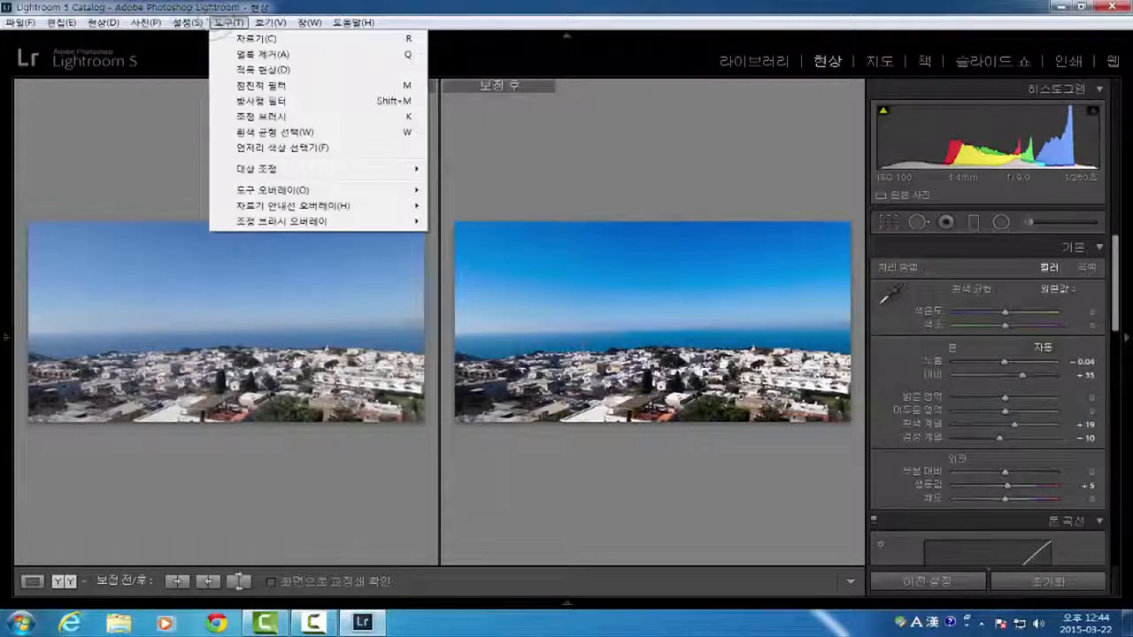
mouse_move(353, 22)
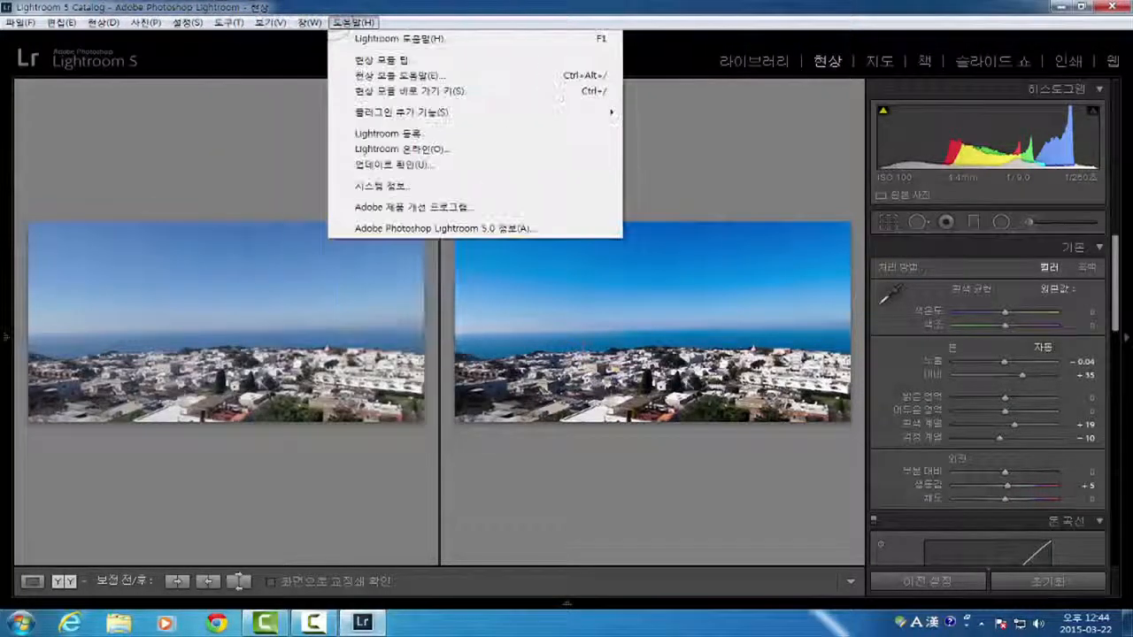
click(491, 9)
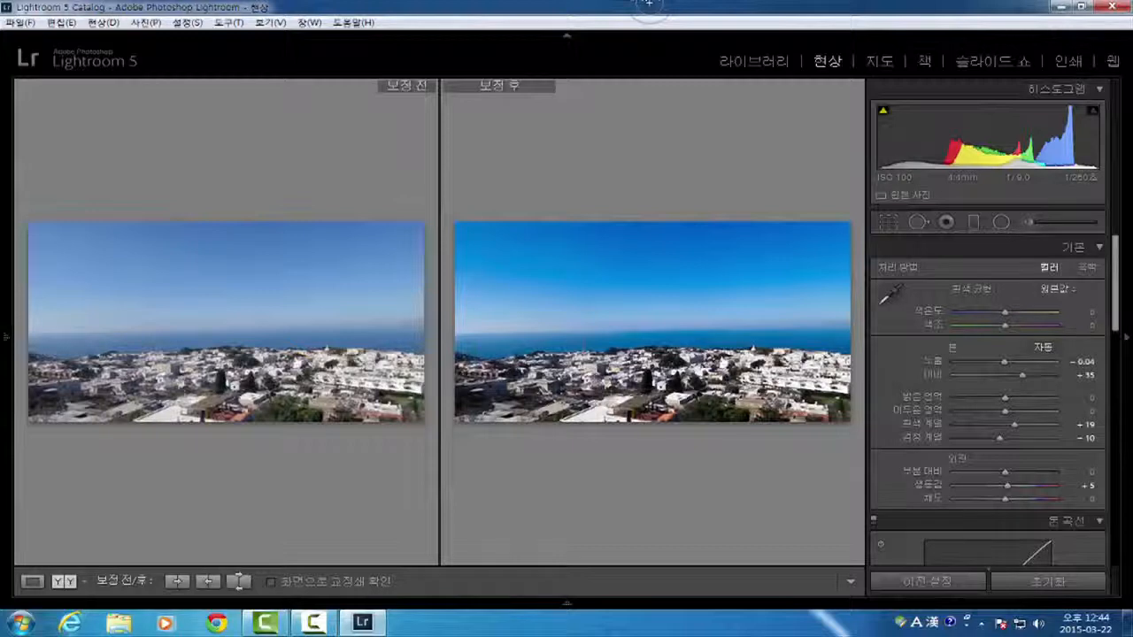
- Check the edits once more against the original and return to the single loupe view
key(y)
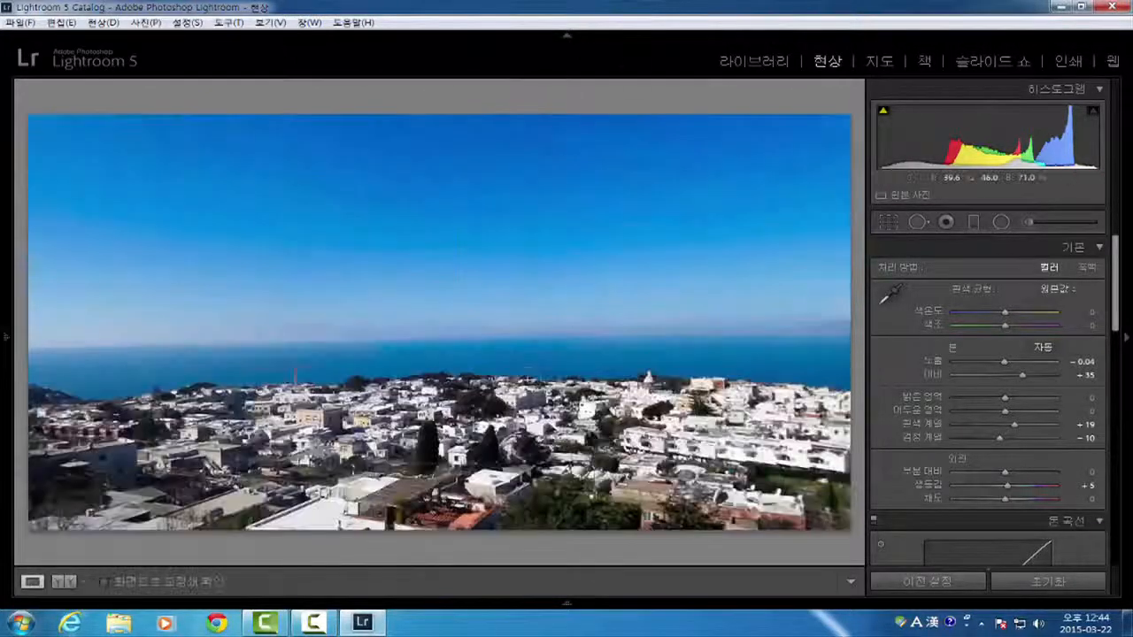
key(y)
key(y)
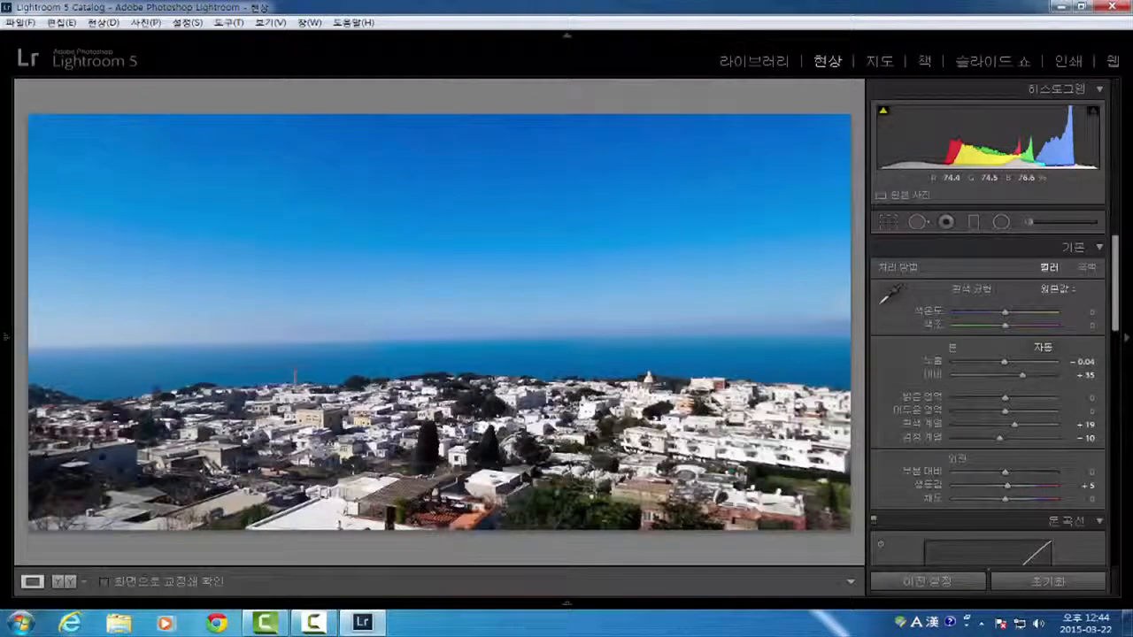
key(y)
key(y)
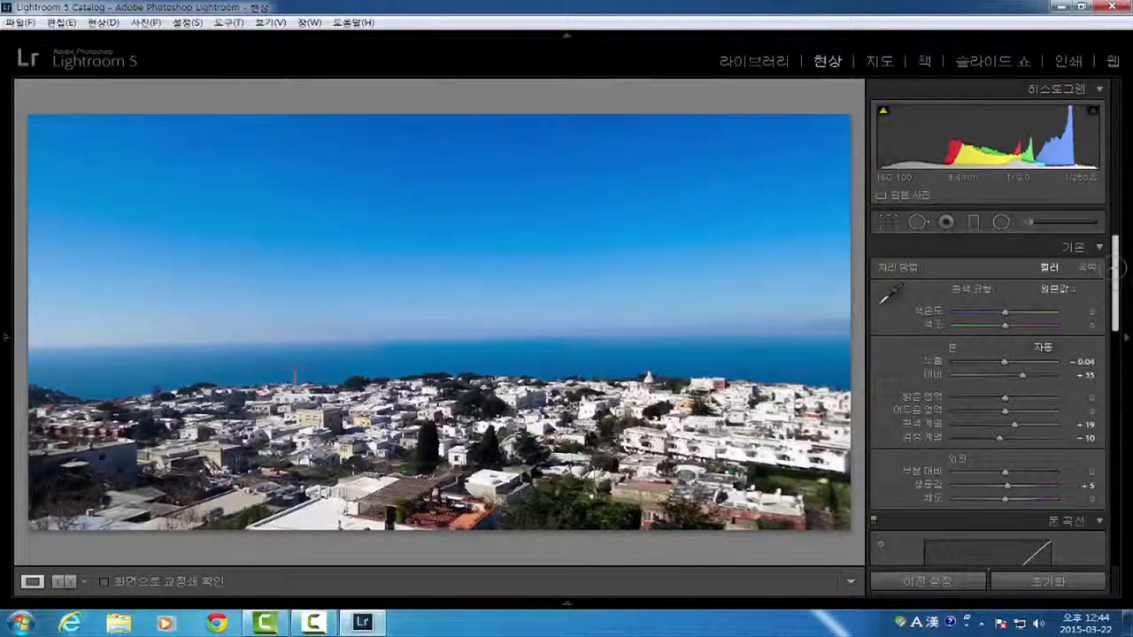
- Show the Lens Corrections settings, try the automatic Upright correction, and turn Upright off again
drag(1113, 269, 1117, 507)
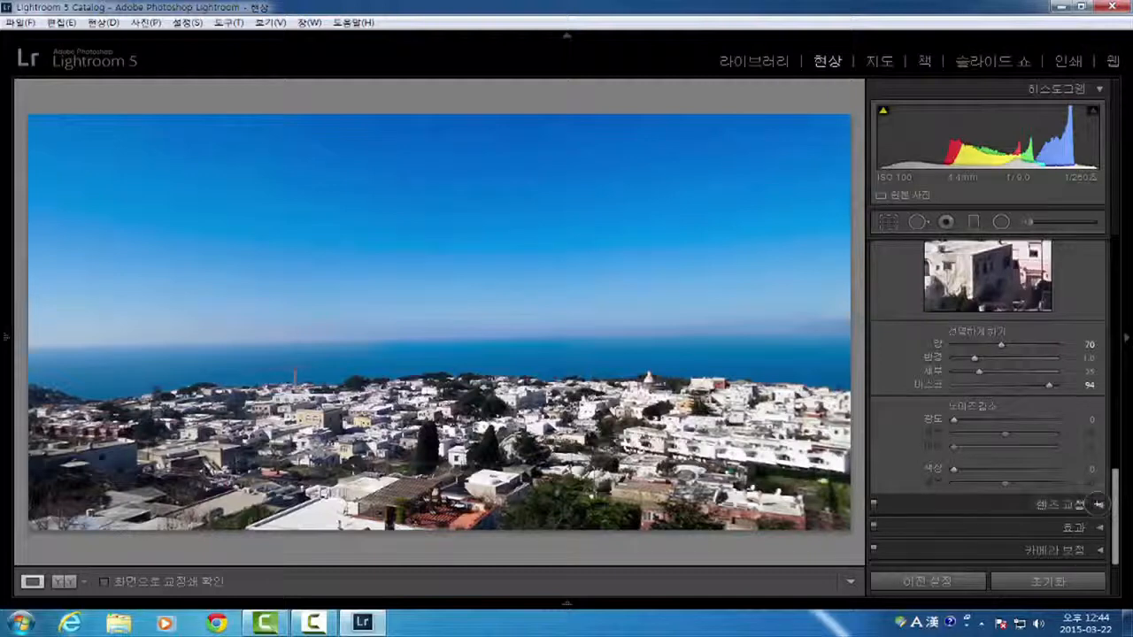
click(1100, 503)
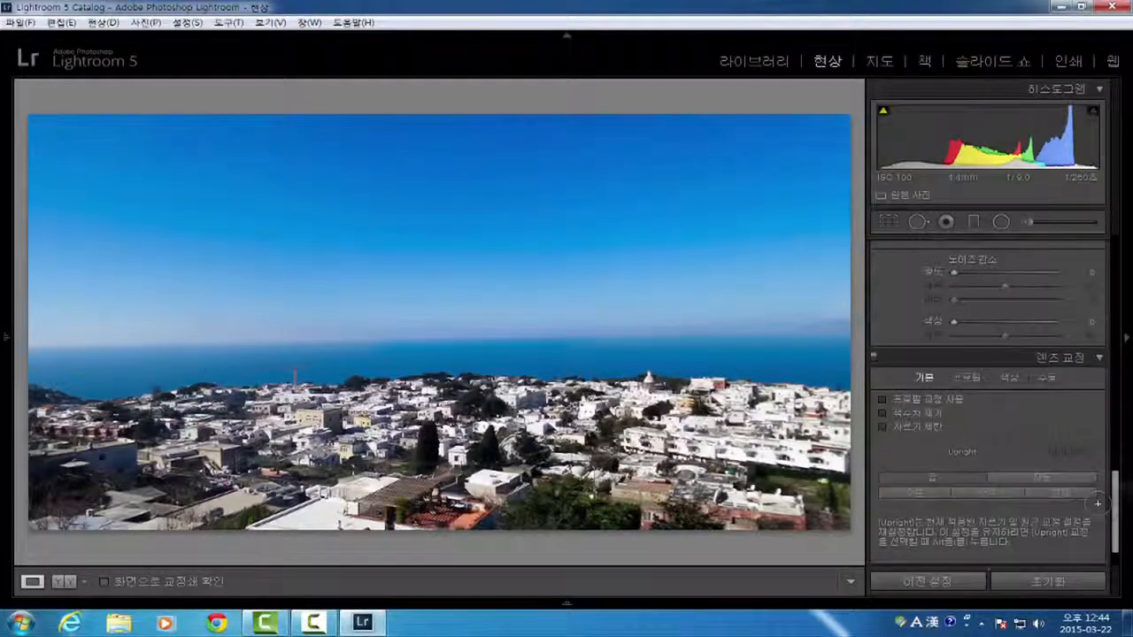
mouse_move(1121, 495)
mouse_down()
mouse_move(1120, 472)
mouse_move(1120, 507)
mouse_up()
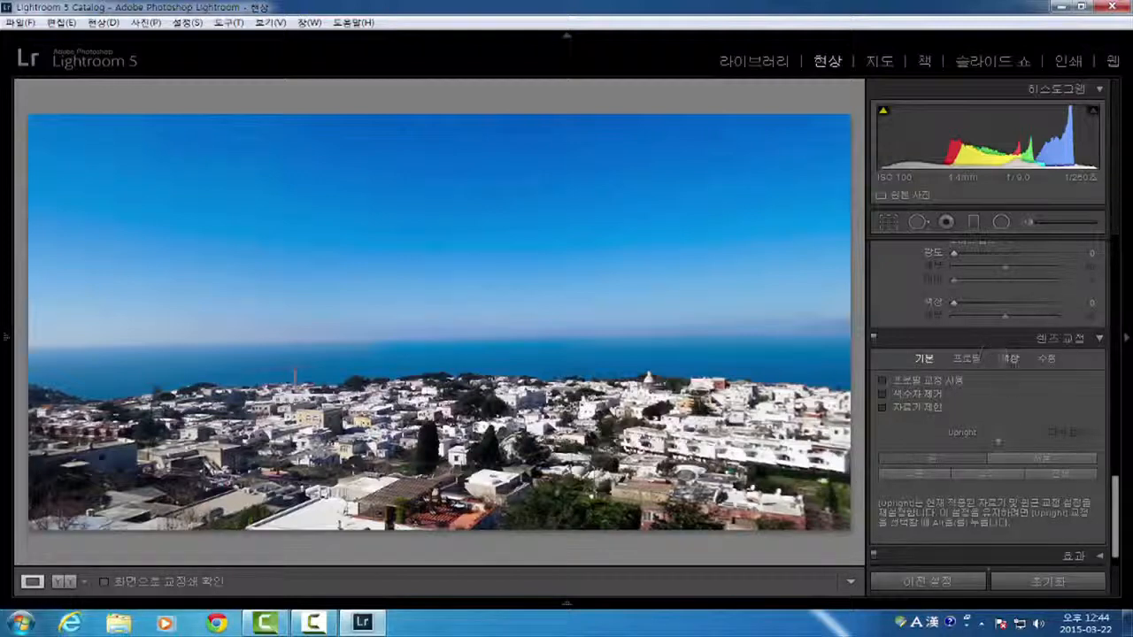
click(1042, 459)
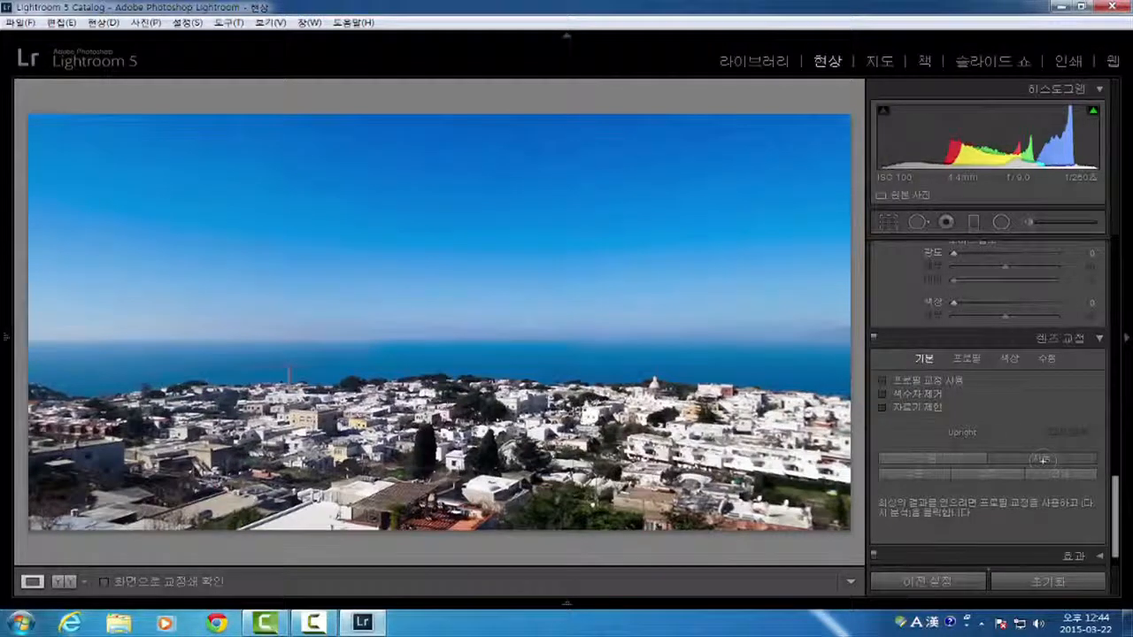
click(930, 458)
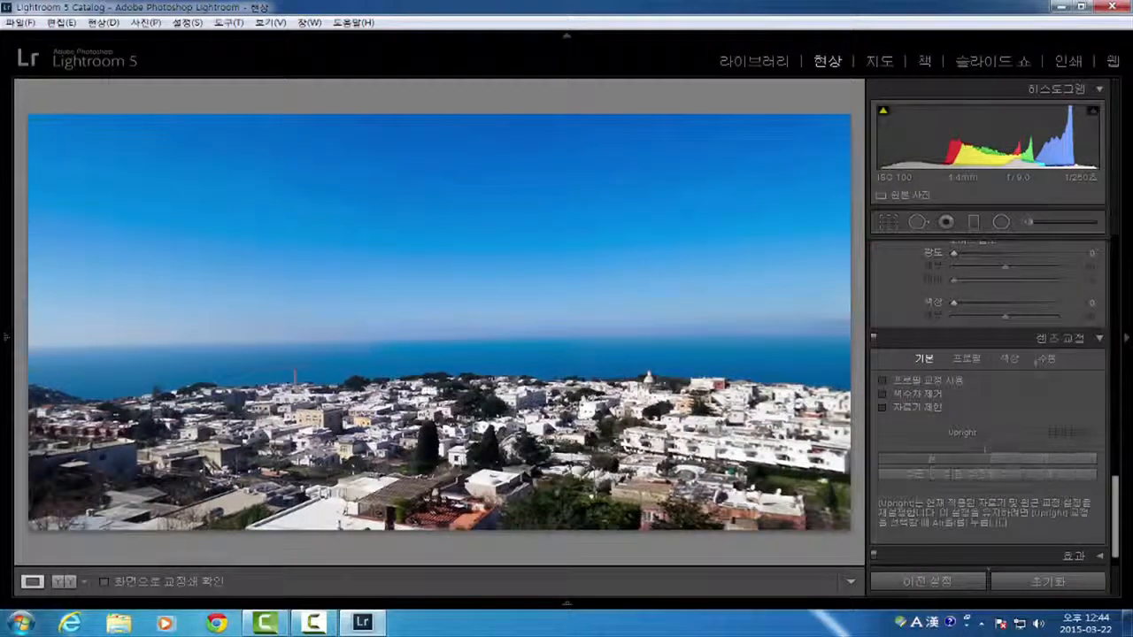
- Try manual lens corrections with distortion +15, vertical +9, horizontal +2 and rotation -0.2
click(1045, 358)
drag(1005, 393, 1003, 432)
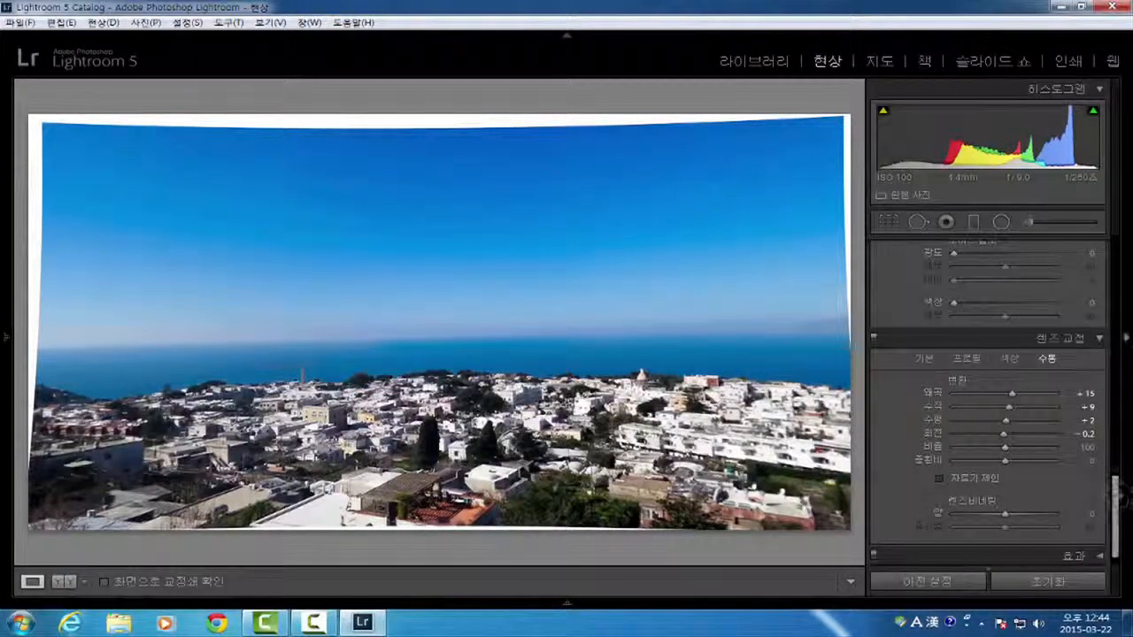
- Reset the manual distortion, vertical, horizontal and rotation lens corrections to their defaults
scroll(1054, 372, up, 3)
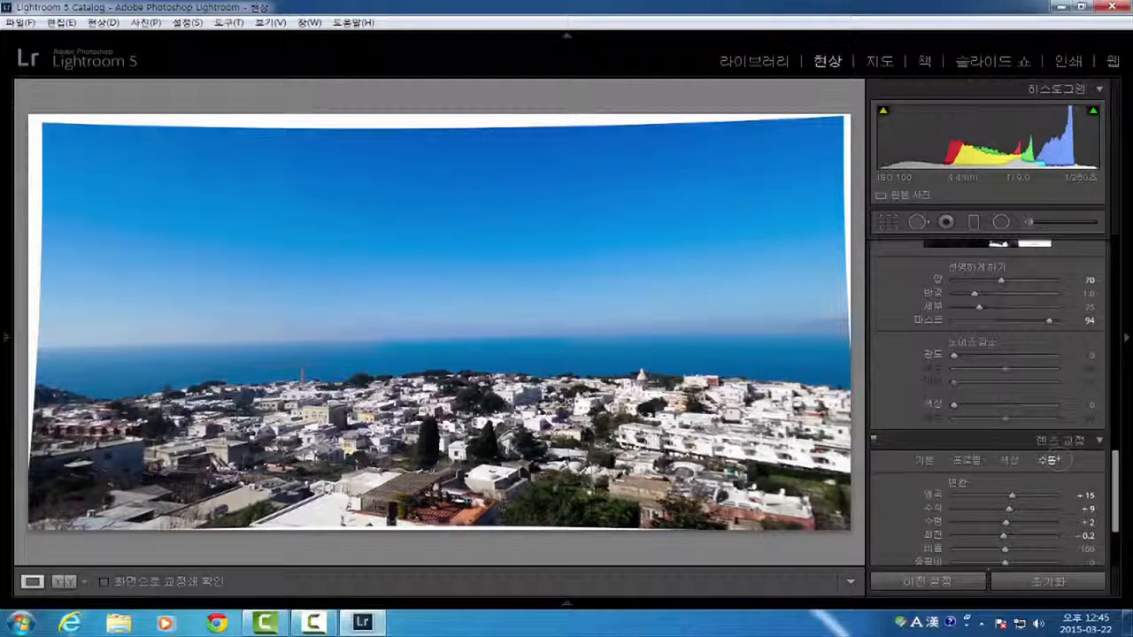
drag(1008, 507, 1009, 507)
double_click(1008, 508)
double_click(1011, 494)
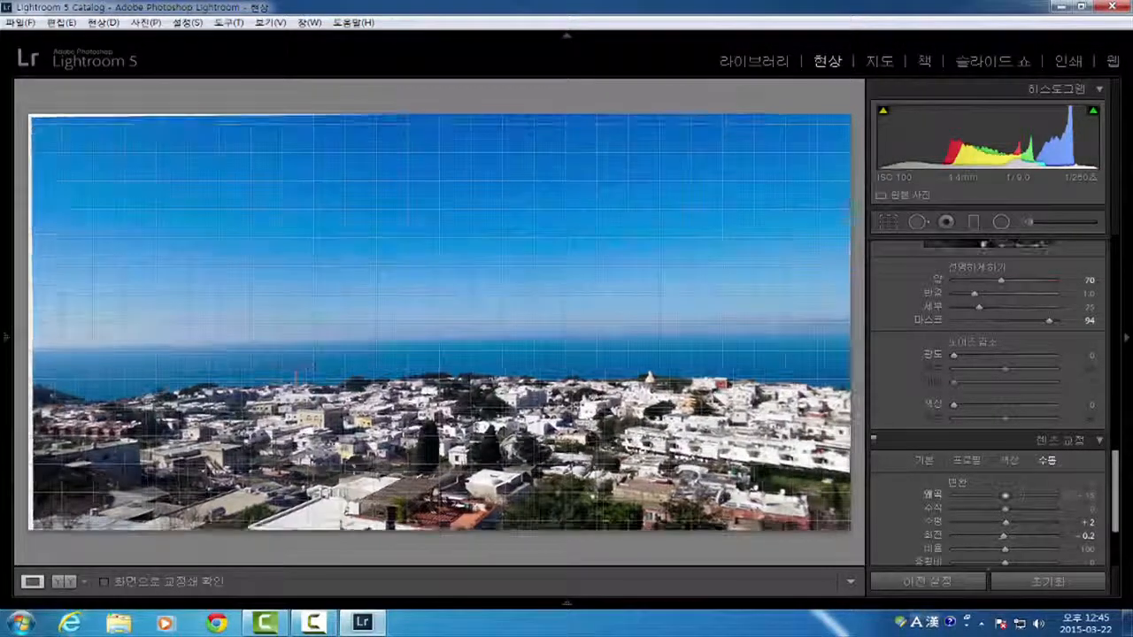
double_click(1006, 522)
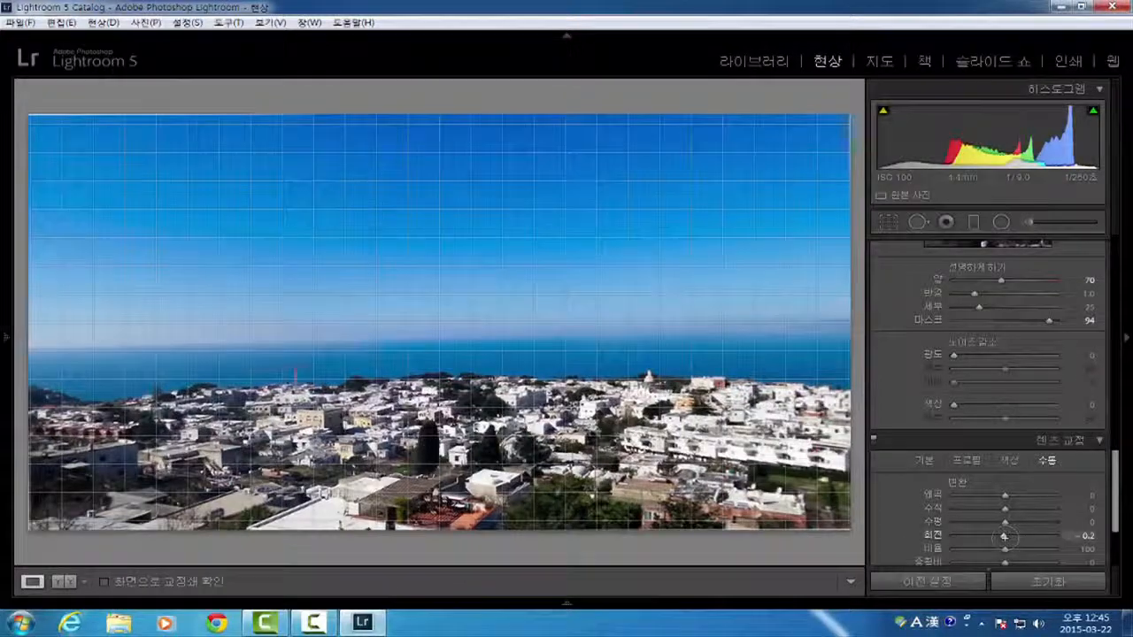
double_click(1005, 536)
scroll(1118, 520, down, 2)
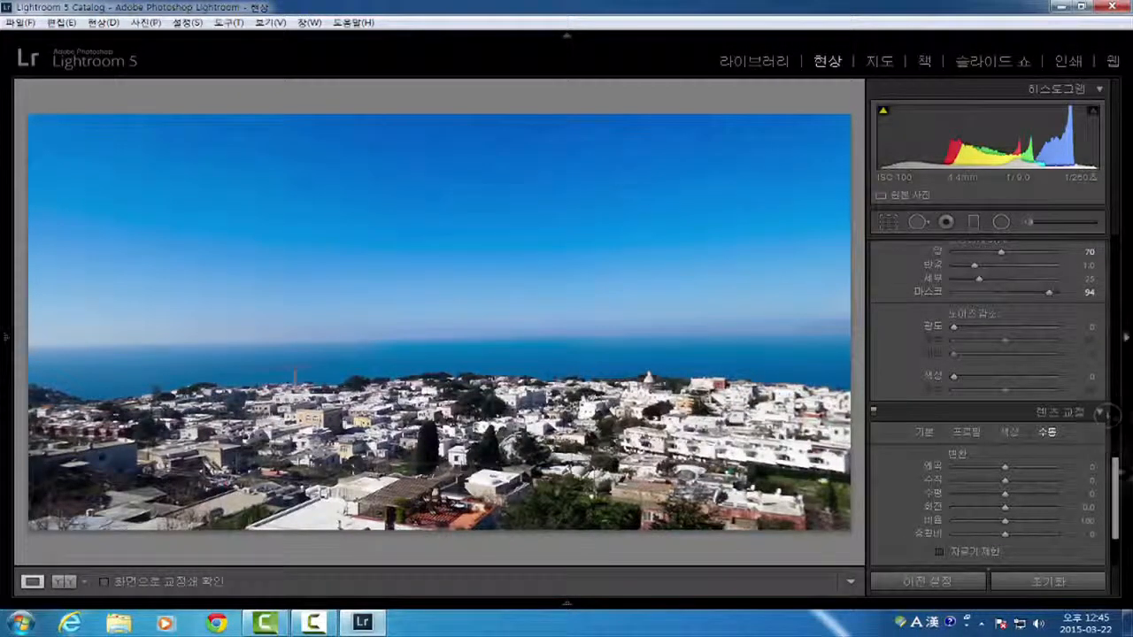
- Switch the photo's treatment to black and white and set the exposure to -0.19
drag(1117, 483, 1114, 227)
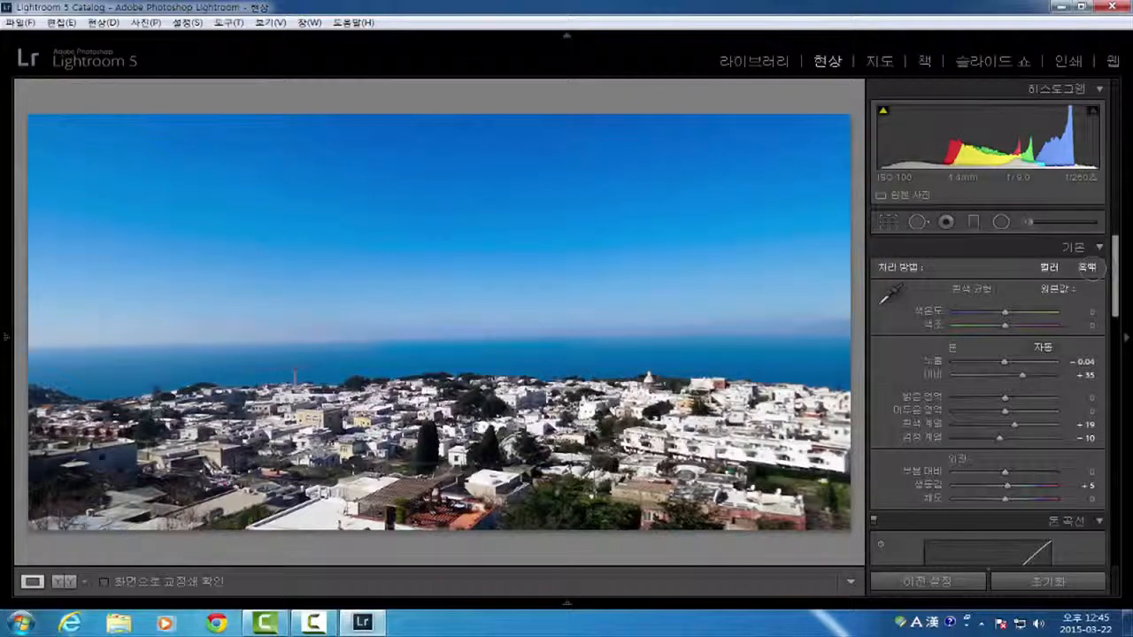
click(1088, 267)
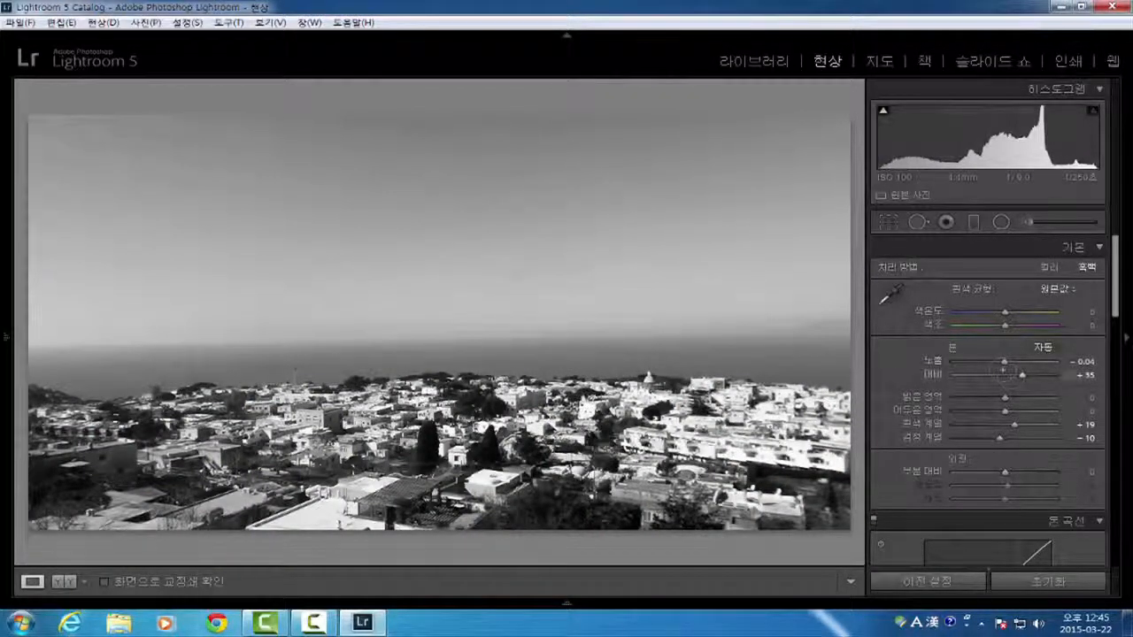
drag(1005, 362, 1005, 361)
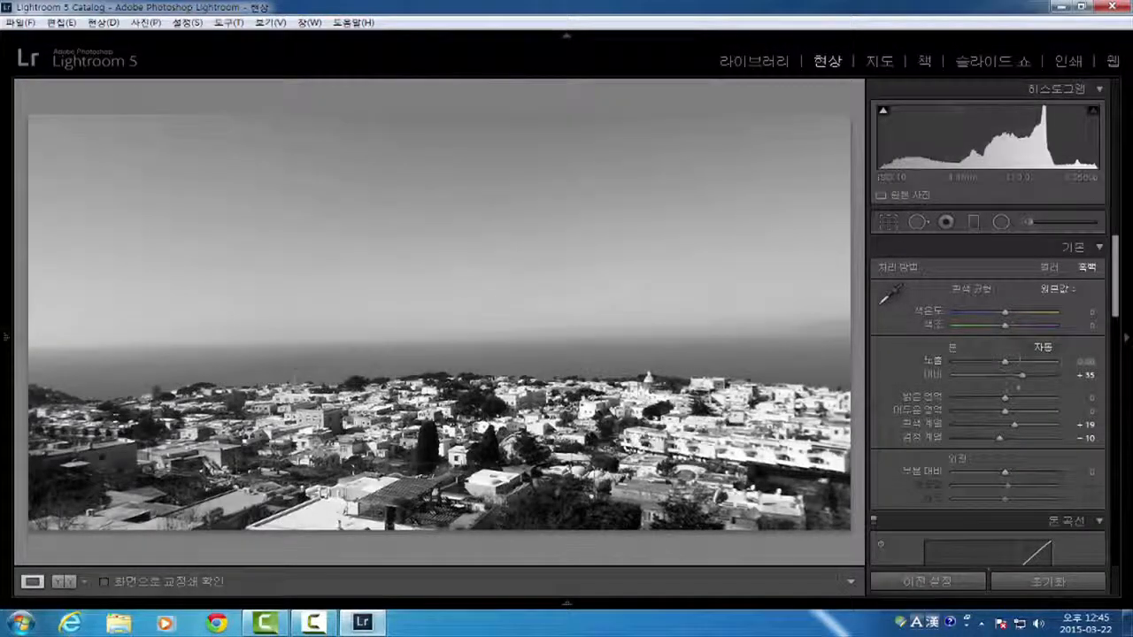
key(ctrl+z)
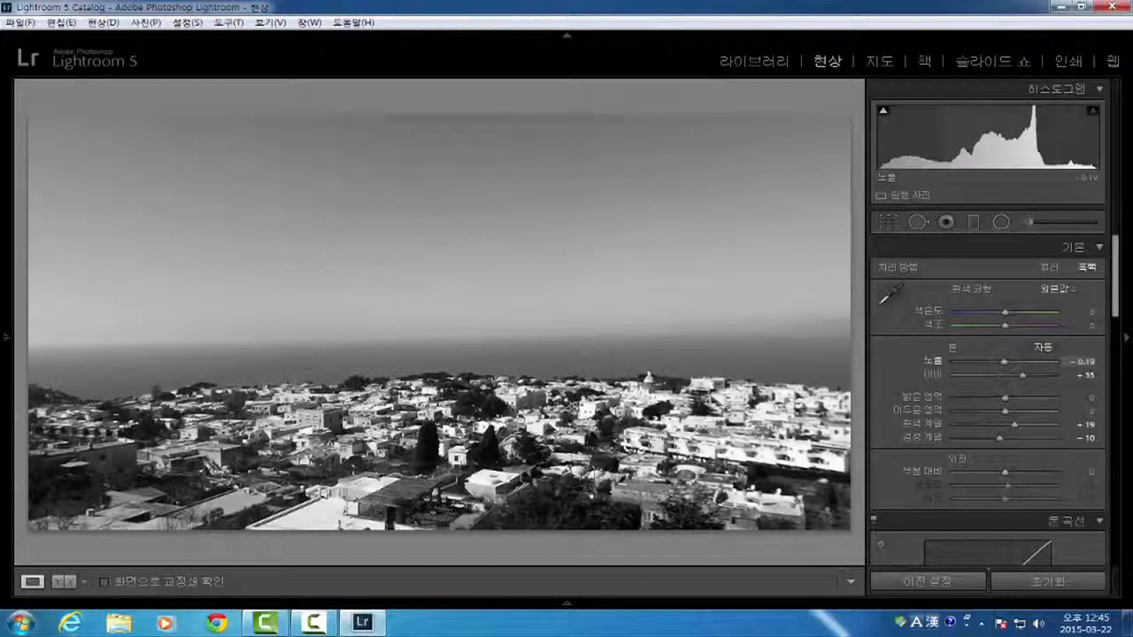
- Set the black-and-white photo's contrast to +100, highlights to +24, shadows to -9 and blacks to -21
drag(1023, 377, 1063, 372)
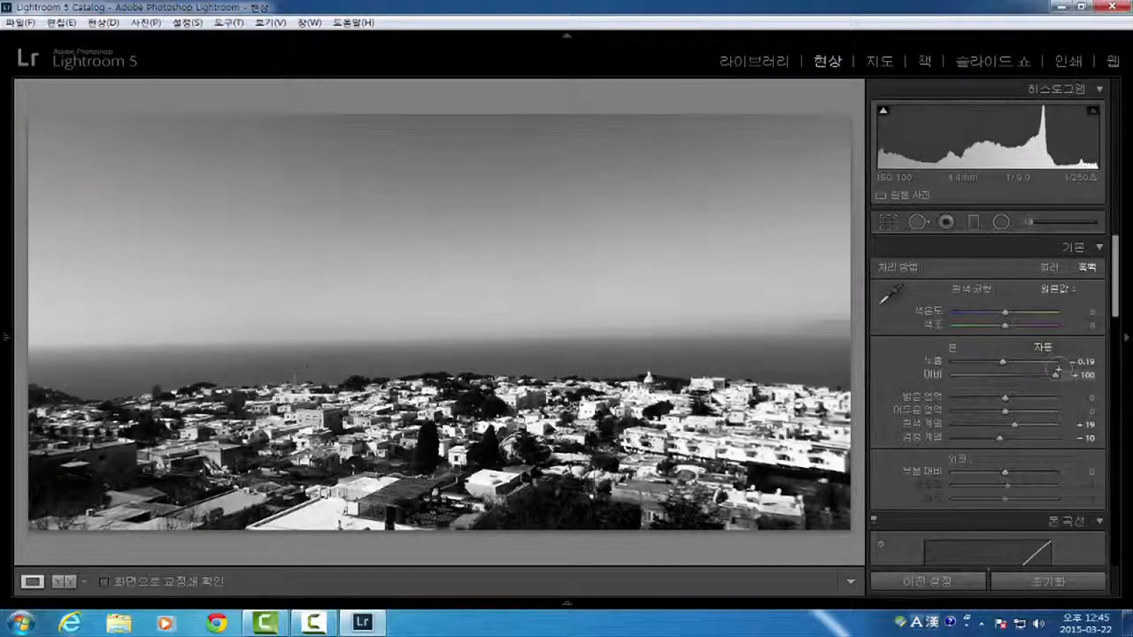
drag(1003, 397, 992, 437)
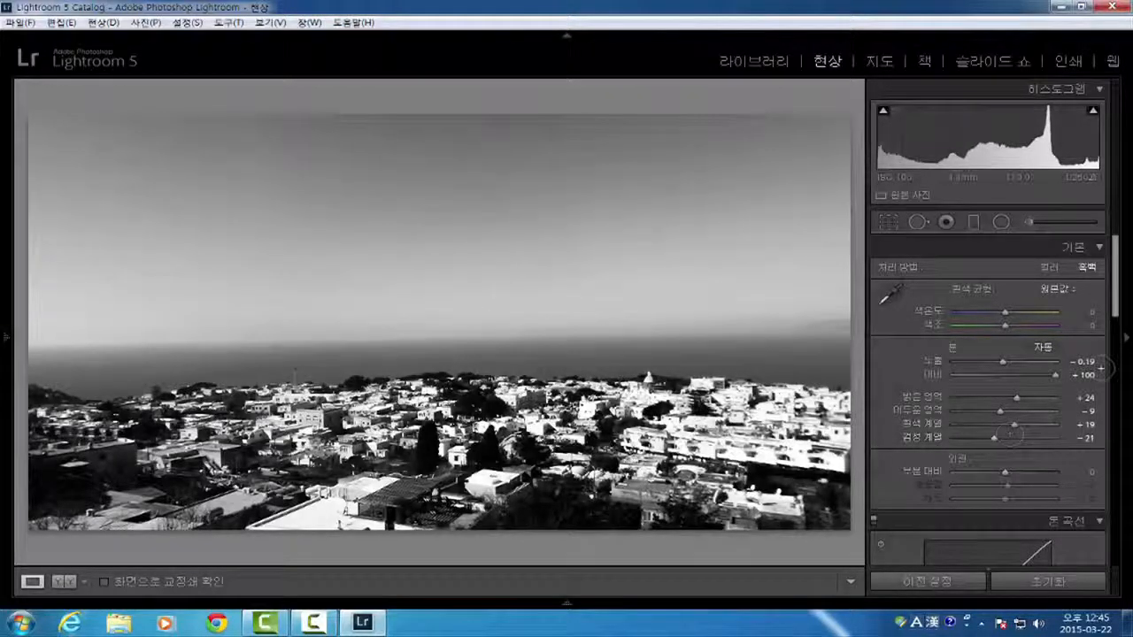
- Switch the photo's treatment from black and white back to color
scroll(1095, 365, down, 5)
scroll(1100, 368, down, 2)
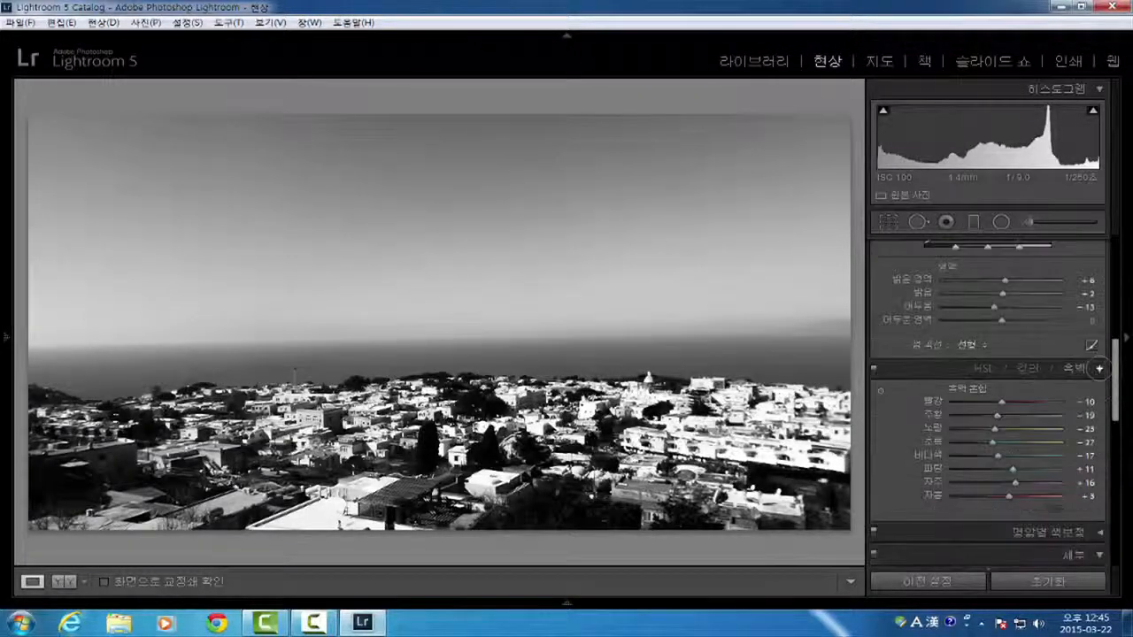
drag(1117, 385, 1120, 235)
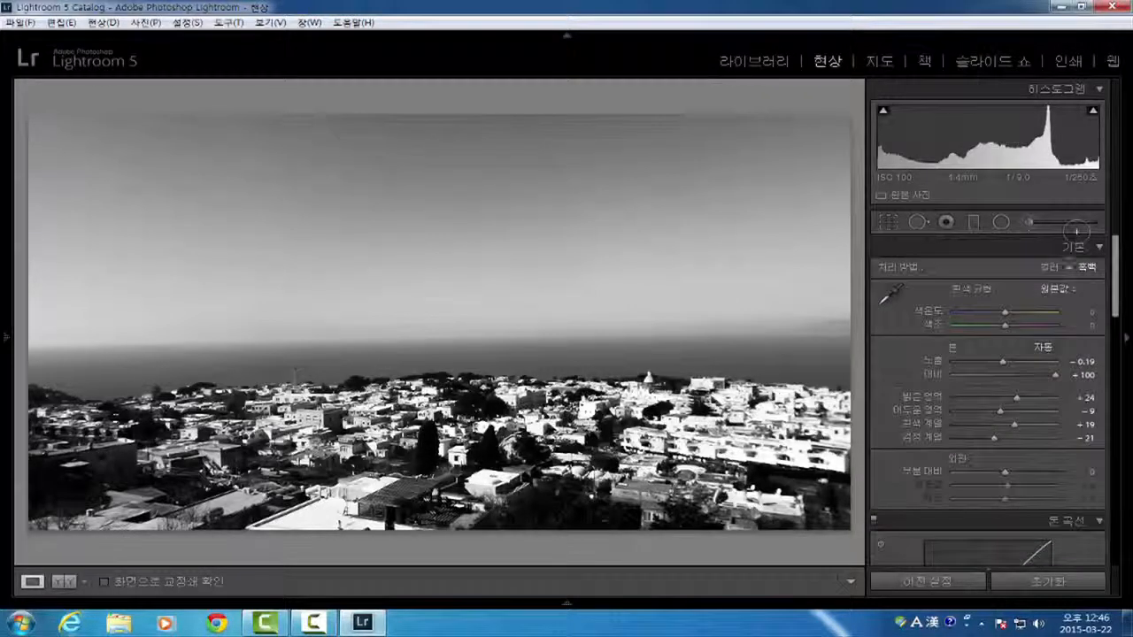
click(1050, 267)
scroll(1117, 288, down, 1)
scroll(1115, 288, up, 1)
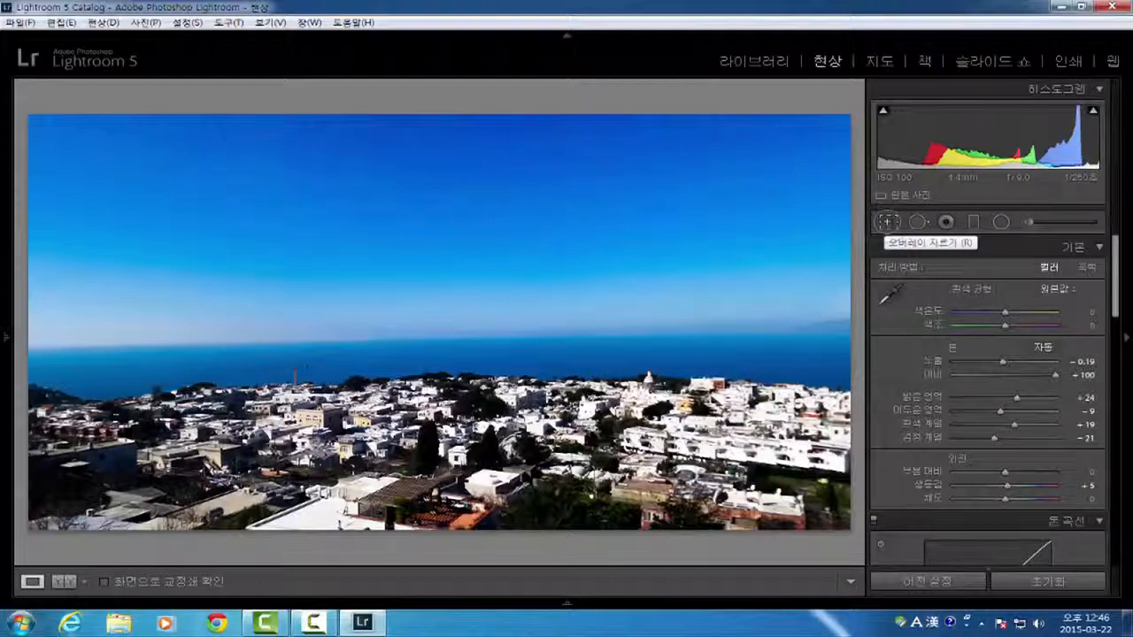
- Try cropping the photo inward from its lower-right corner, and undo the crop
click(888, 222)
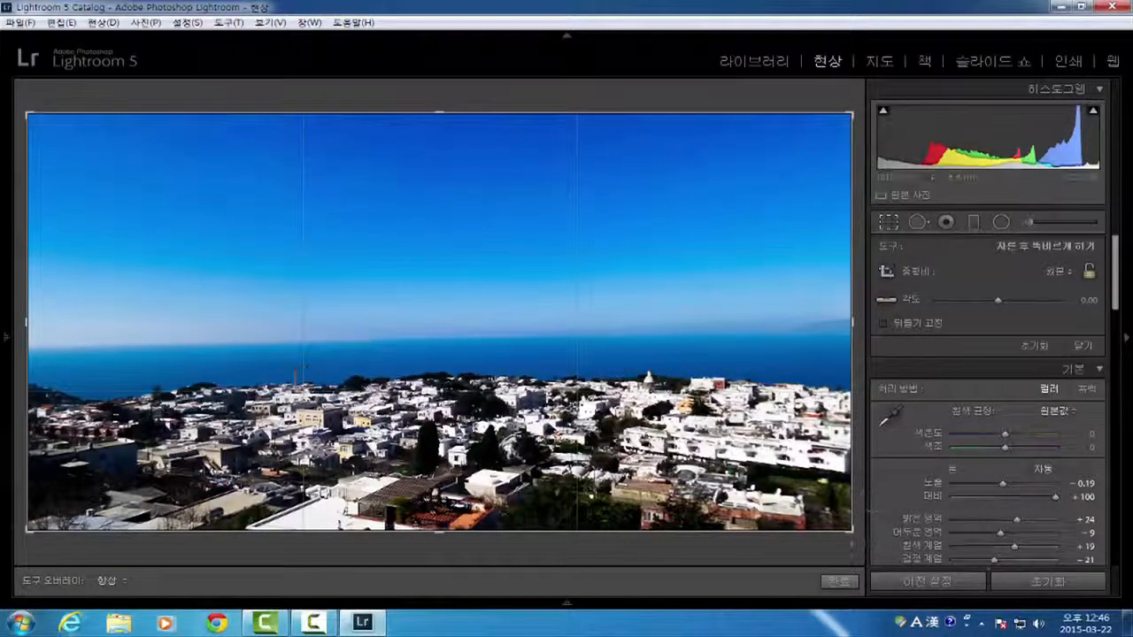
drag(852, 530, 748, 512)
key(Return)
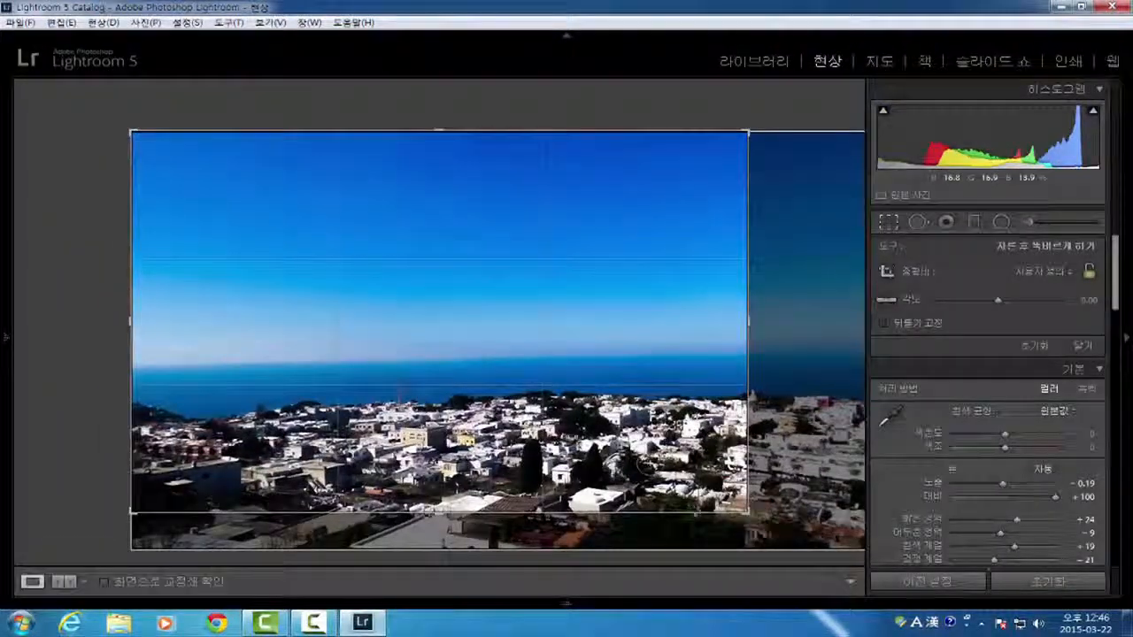
key(ctrl+z)
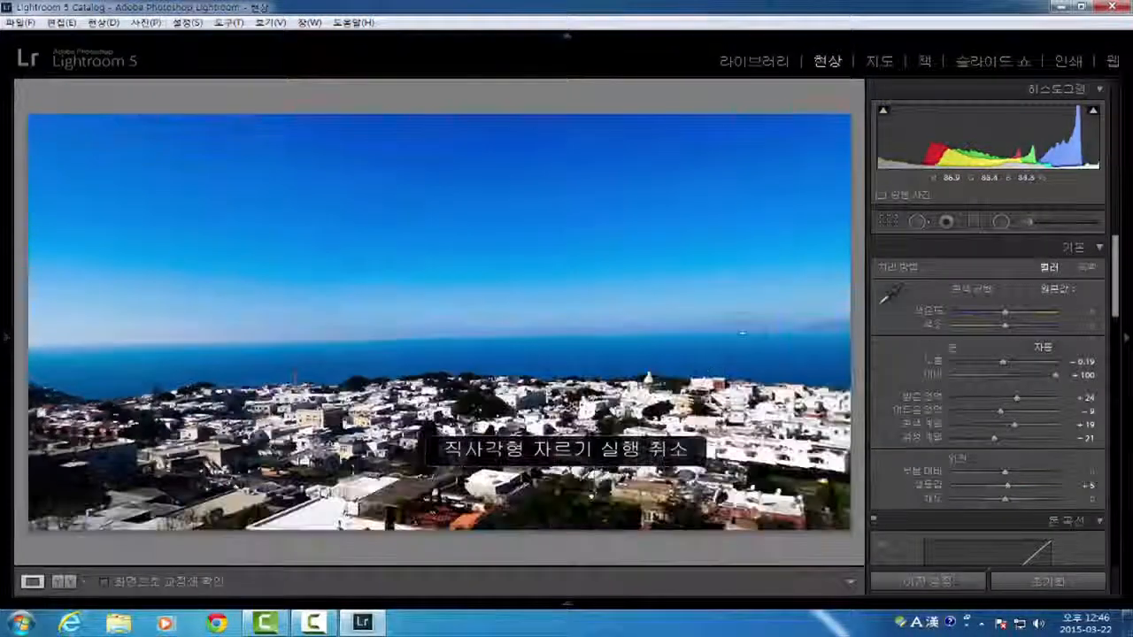
- Look through the crop overlay's aspect ratio presets, keeping the original ratio selected
click(888, 223)
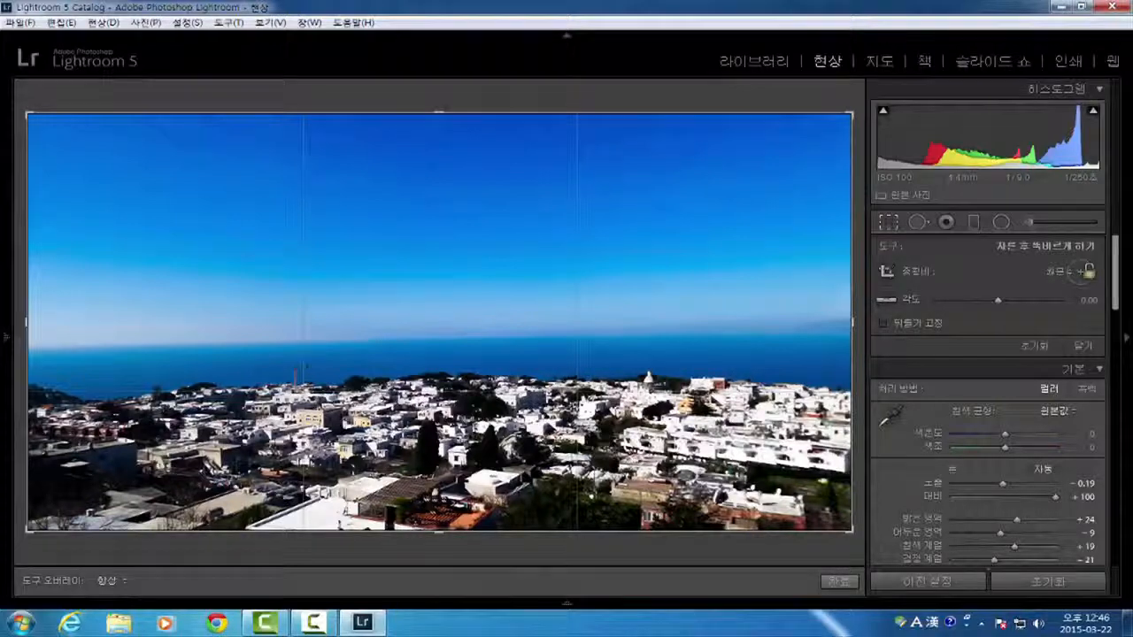
click(1069, 271)
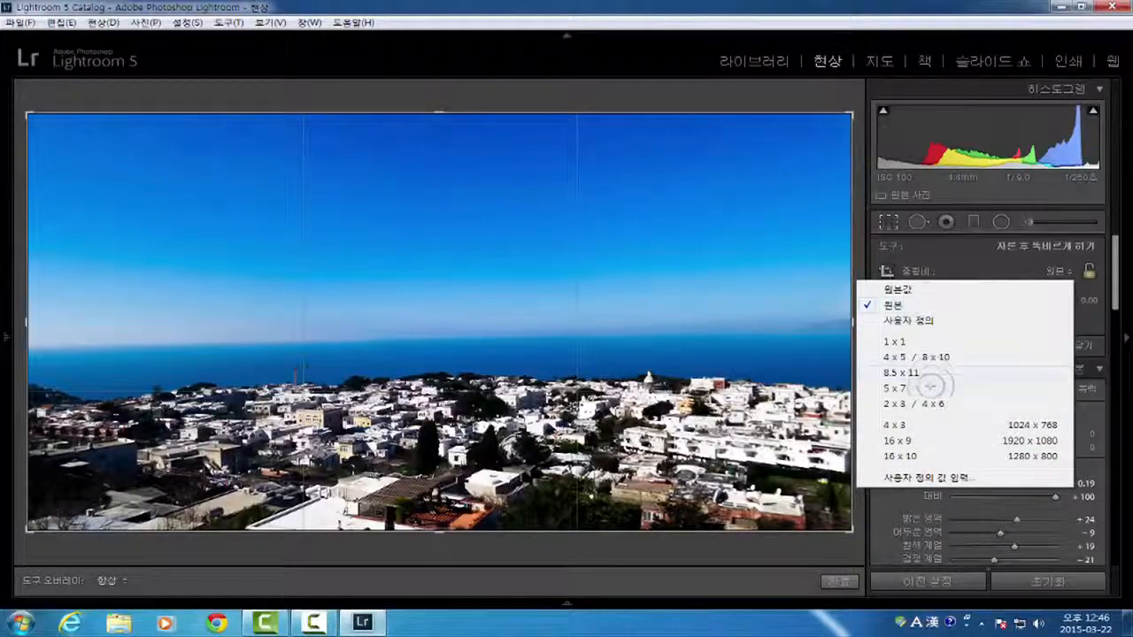
click(894, 304)
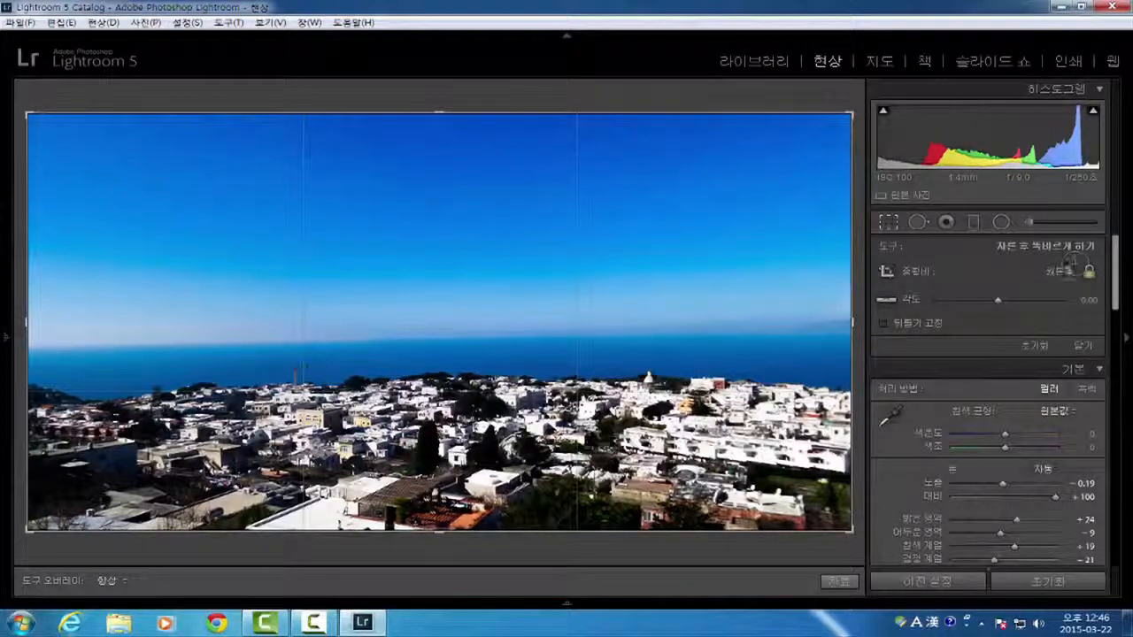
click(1066, 270)
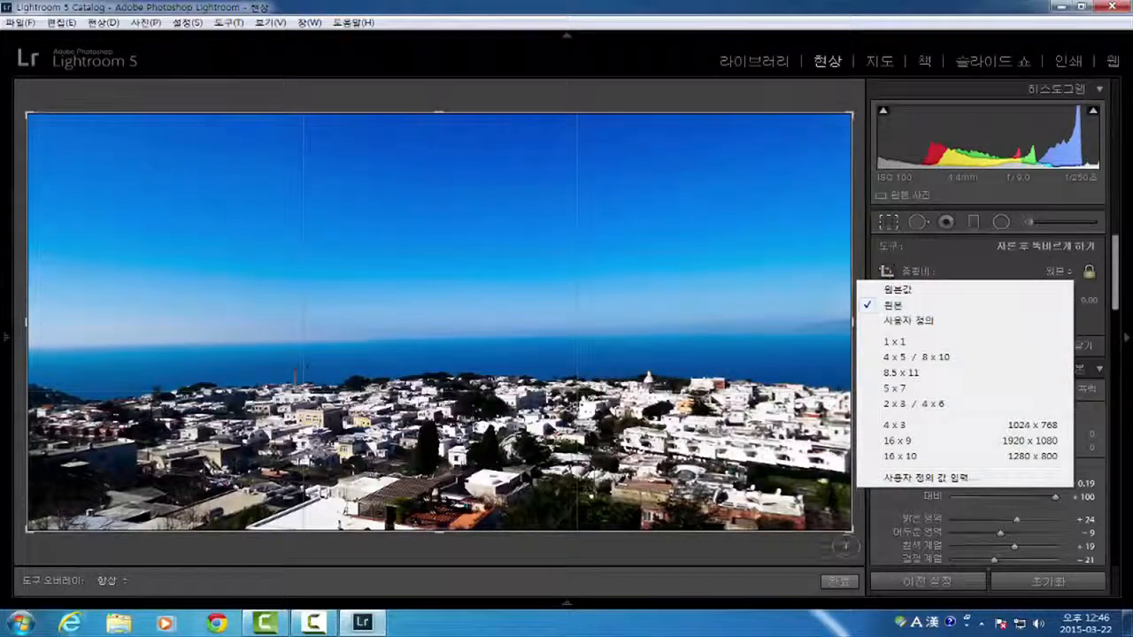
click(848, 536)
- Try resizing the crop frame from the lower-right corner, and apply a nearly full-frame crop with the custom aspect ratio
drag(848, 533, 708, 433)
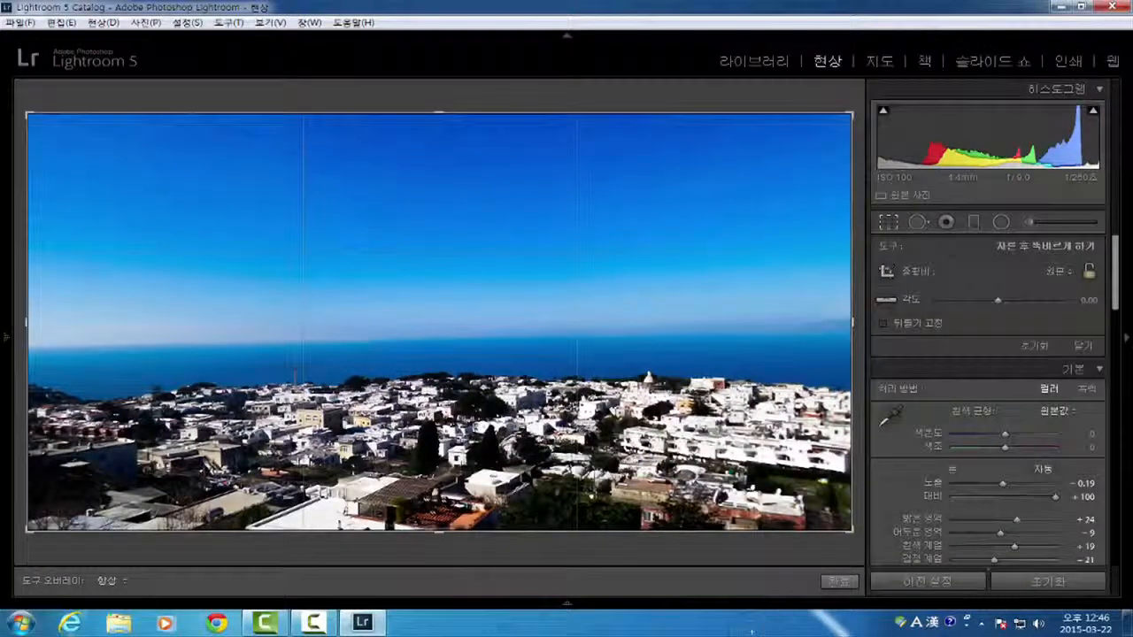
drag(853, 537, 655, 474)
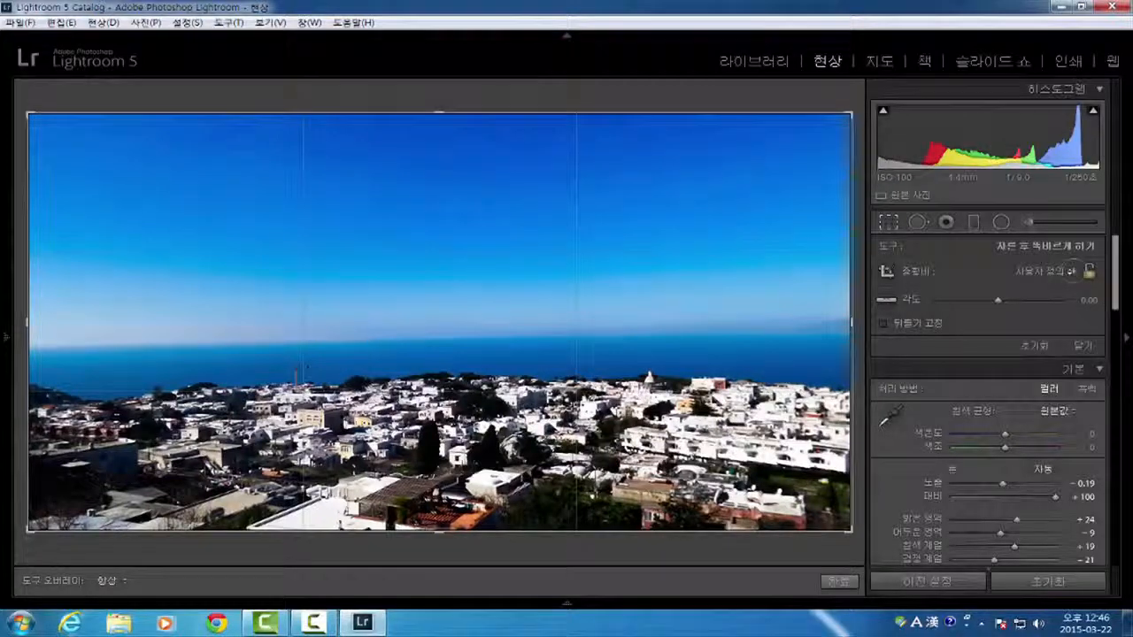
click(1071, 270)
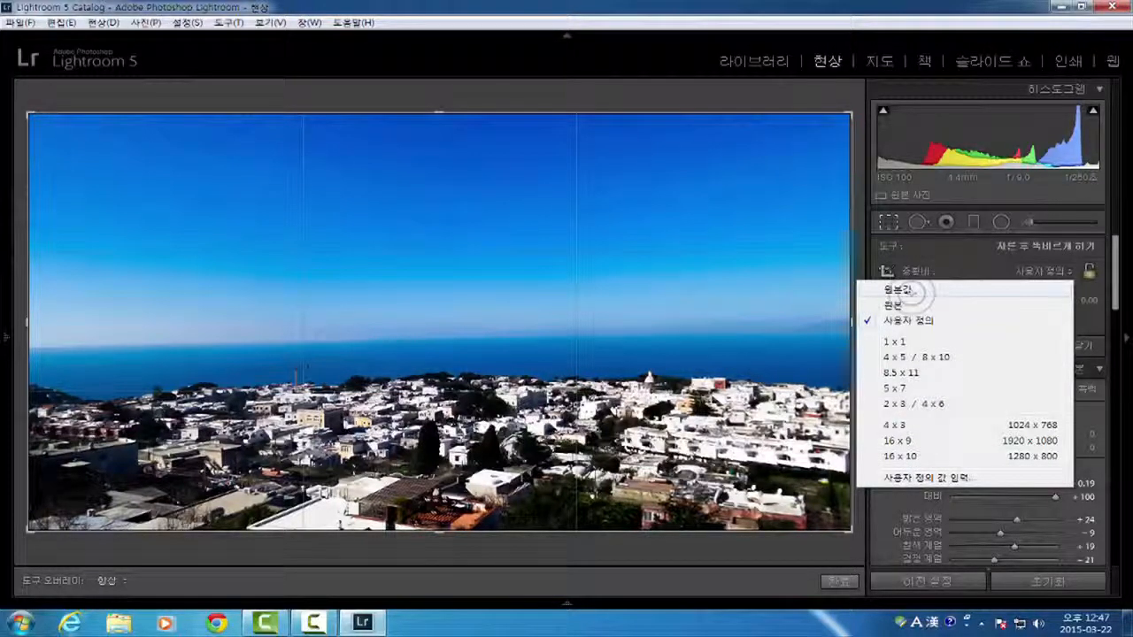
click(950, 315)
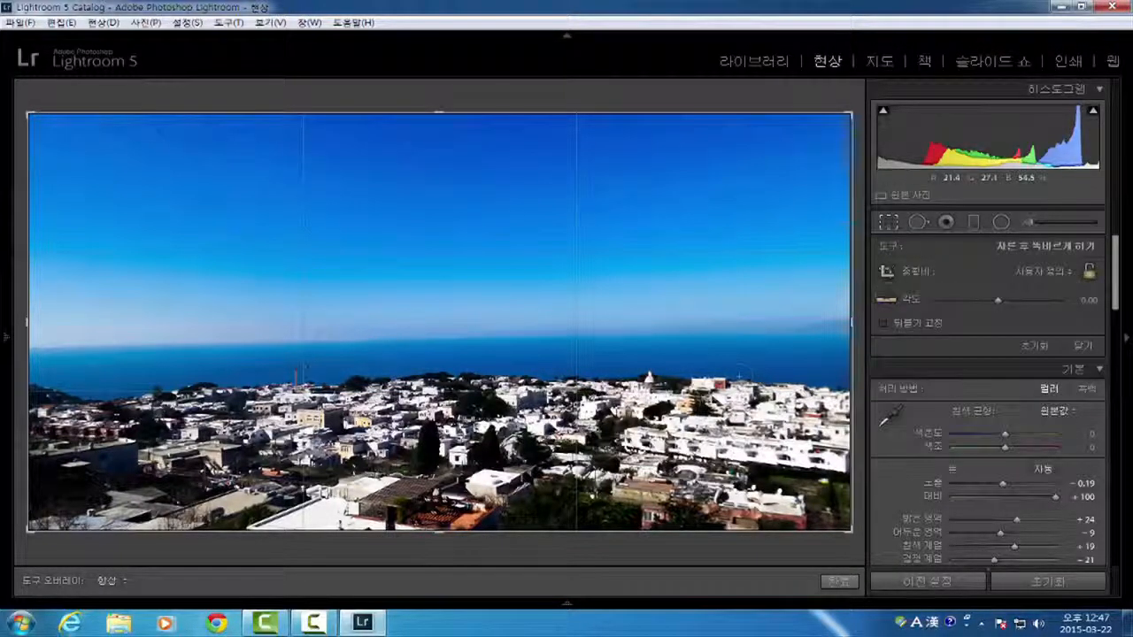
key(Return)
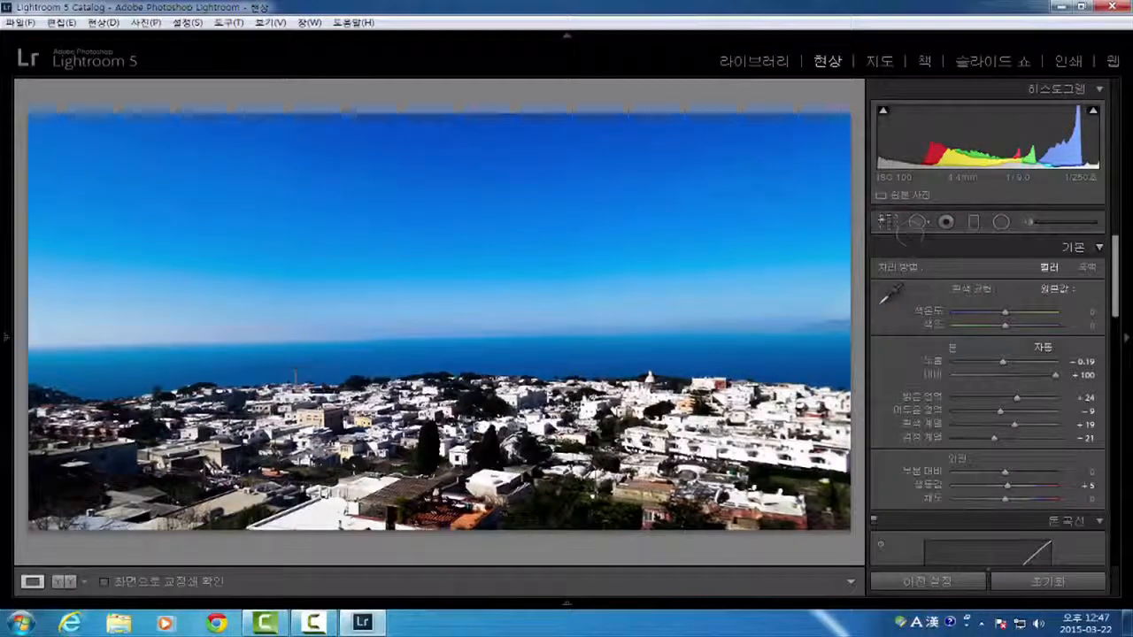
- Straighten the photo along the sea horizon with the Straighten tool to an angle of 0.90 and apply the crop
click(887, 221)
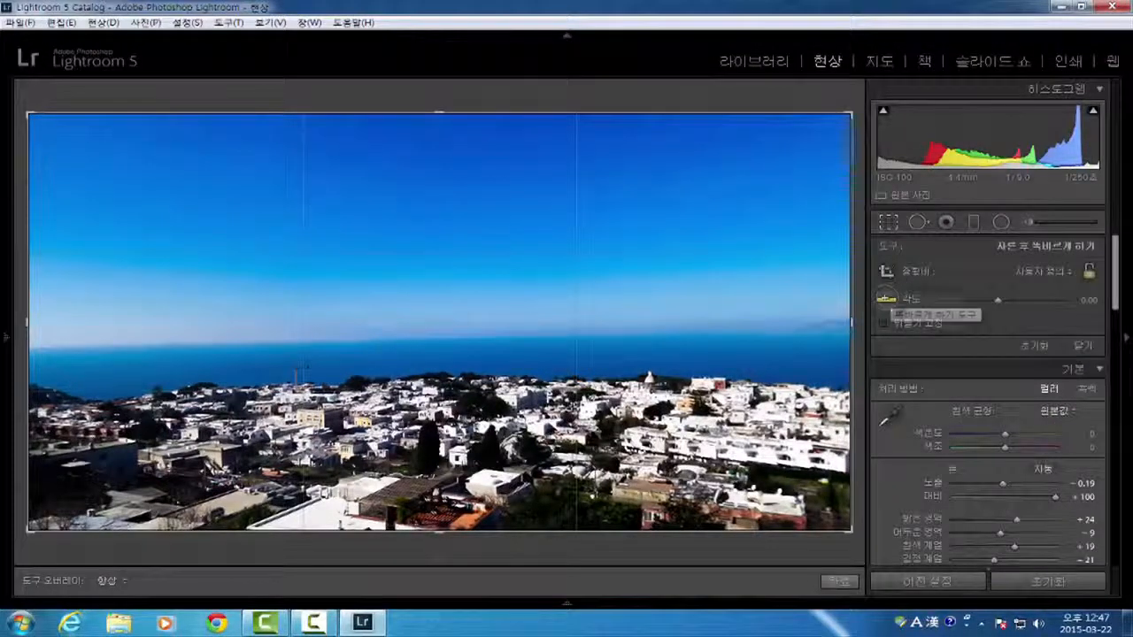
click(888, 295)
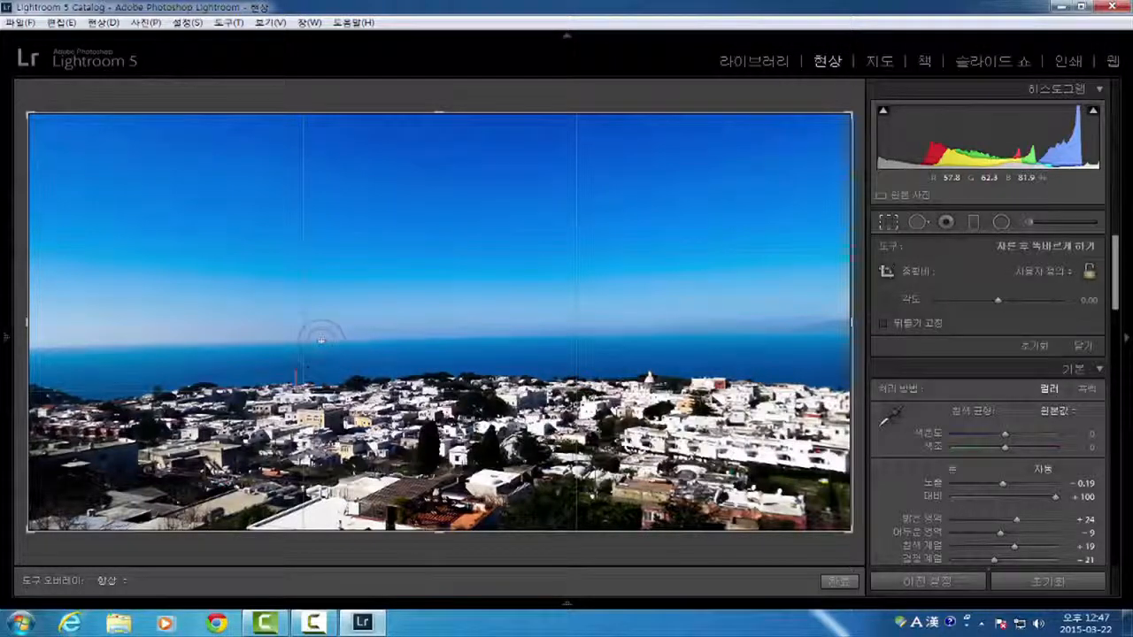
drag(350, 341, 570, 338)
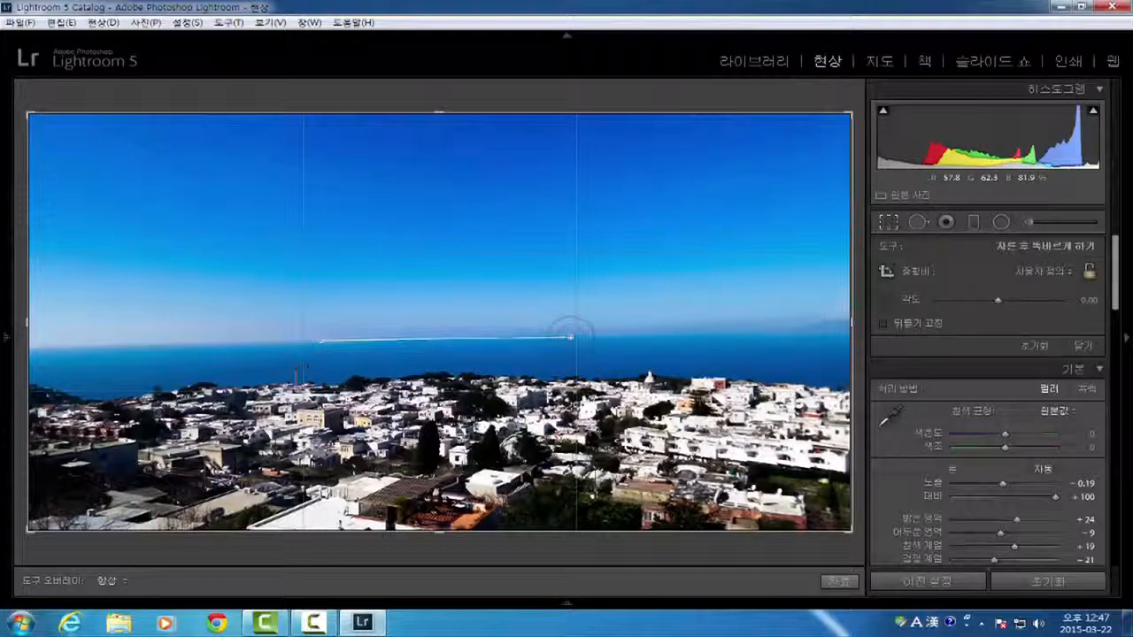
drag(569, 337, 568, 336)
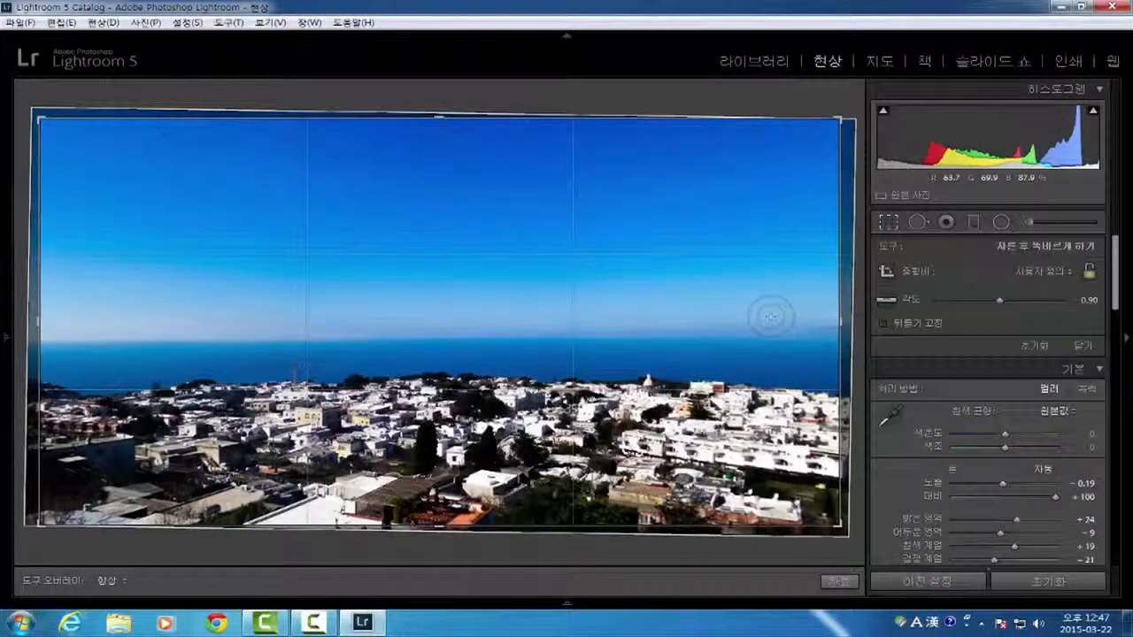
key(Return)
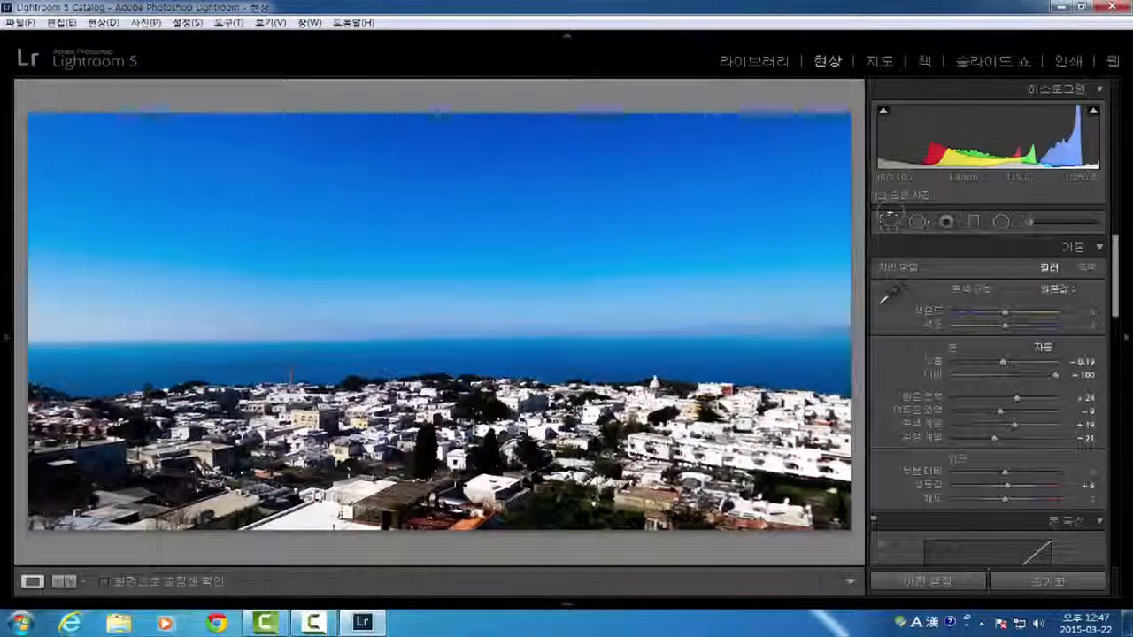
- Try straightening the photo along a steep diagonal line to an angle of -10.99, and undo the crop
click(888, 221)
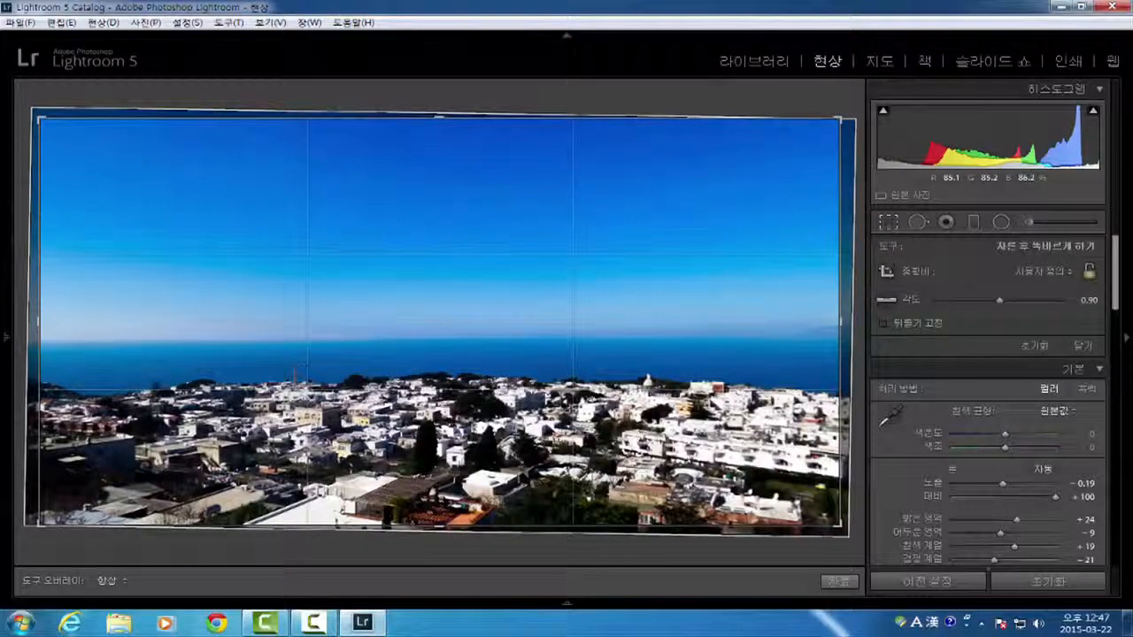
click(883, 299)
mouse_move(678, 318)
mouse_down()
mouse_move(678, 520)
mouse_move(651, 518)
mouse_move(678, 519)
mouse_move(637, 496)
mouse_up()
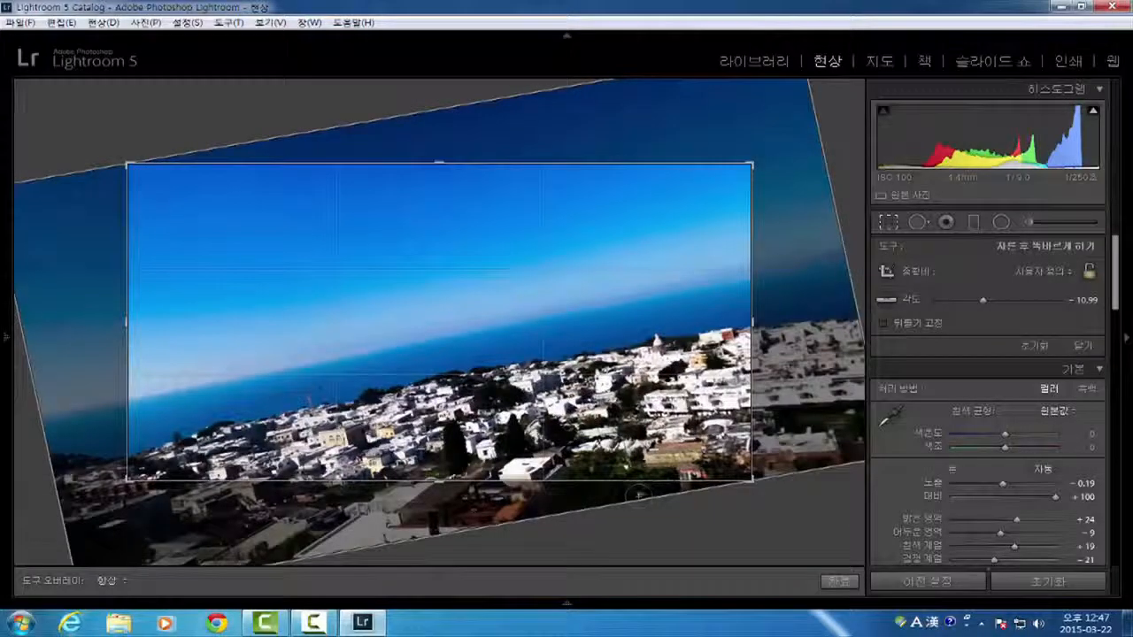
key(Return)
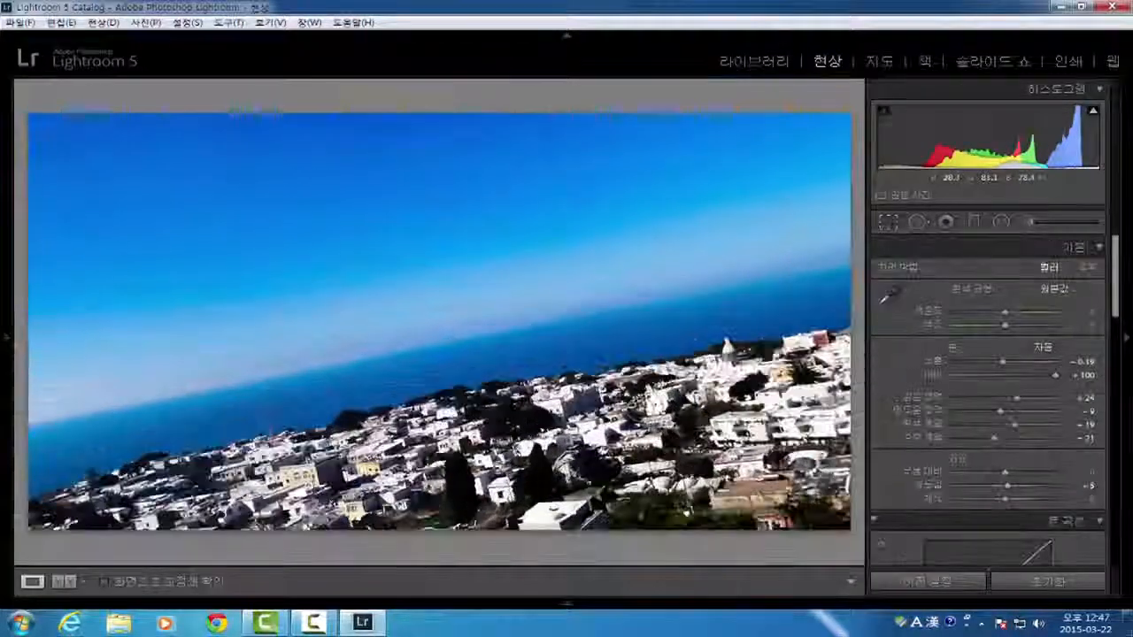
key(ctrl+z)
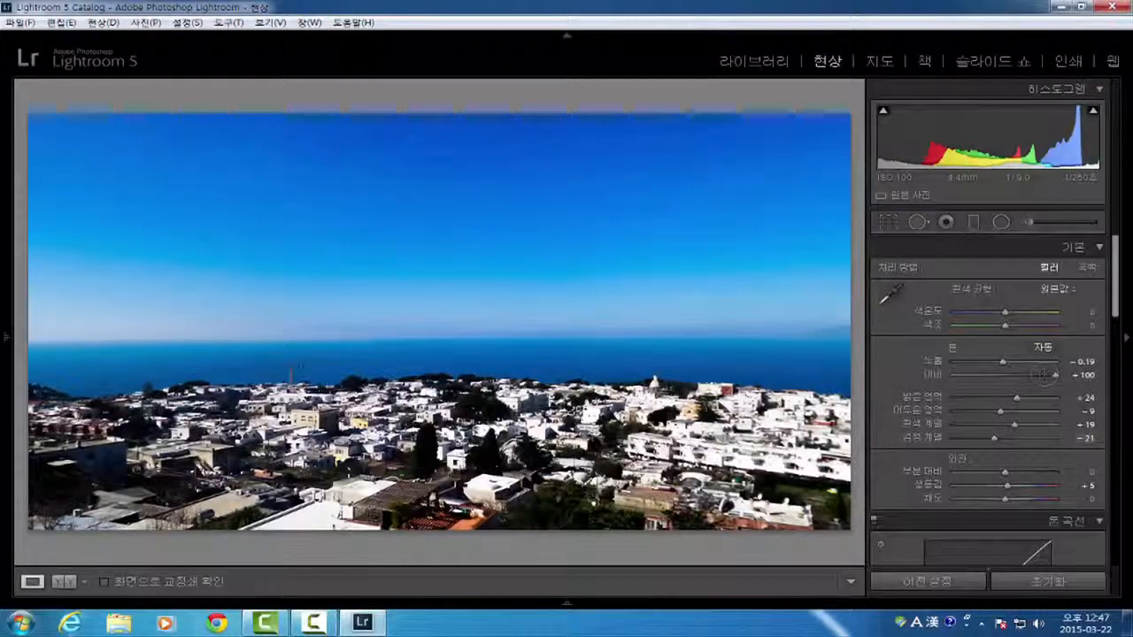
- Compare the edited photo with the original in the side-by-side before/after view, and return to the single-photo view
scroll(1121, 328, down, 3)
scroll(1121, 327, up, 3)
key(y)
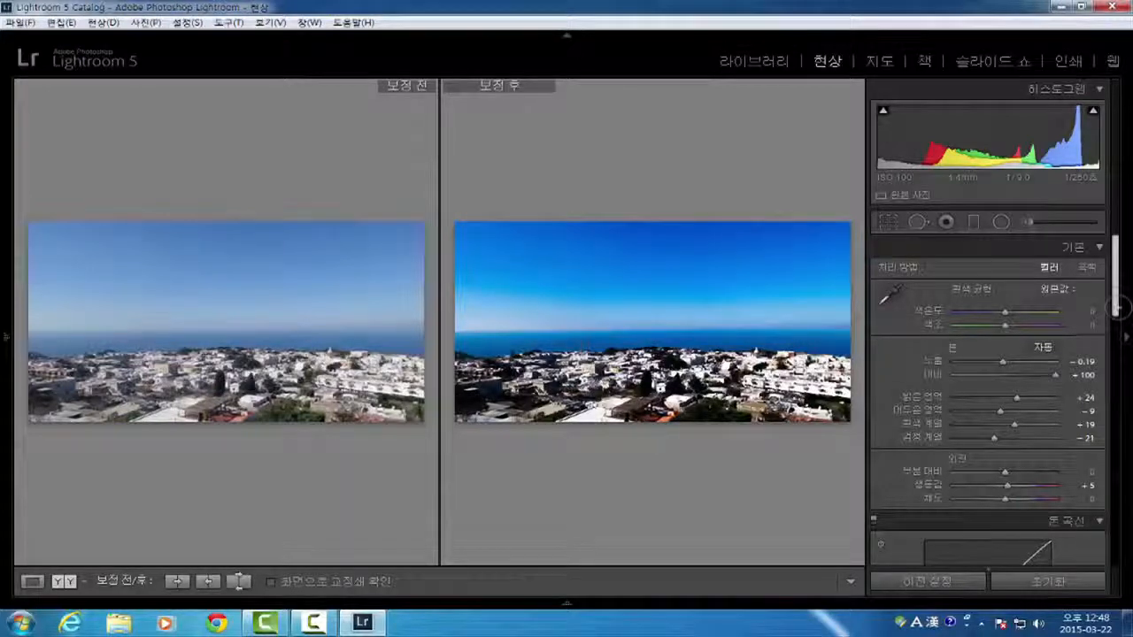
mouse_move(1114, 307)
mouse_down()
mouse_move(1129, 551)
mouse_move(1122, 312)
mouse_up()
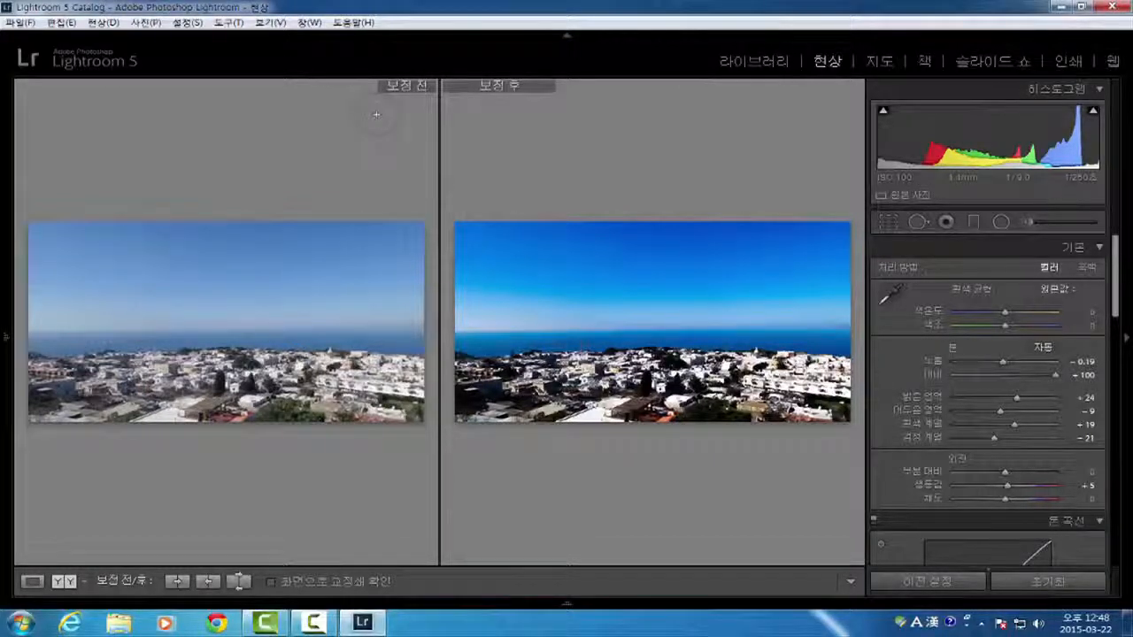
key(y)
key(y)
key(y)
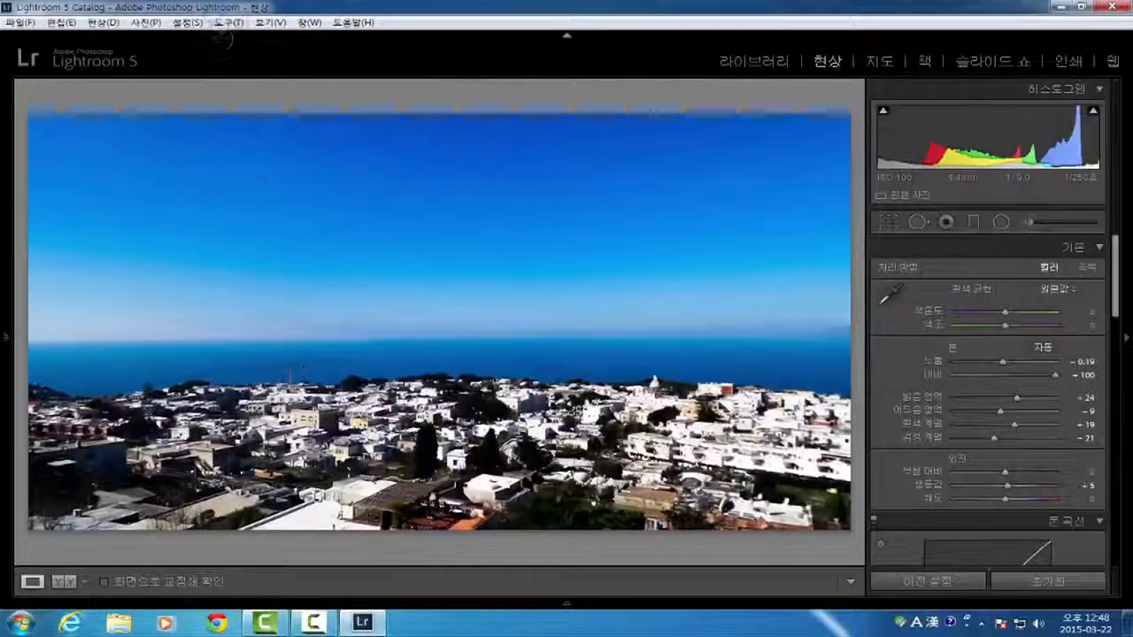
click(227, 22)
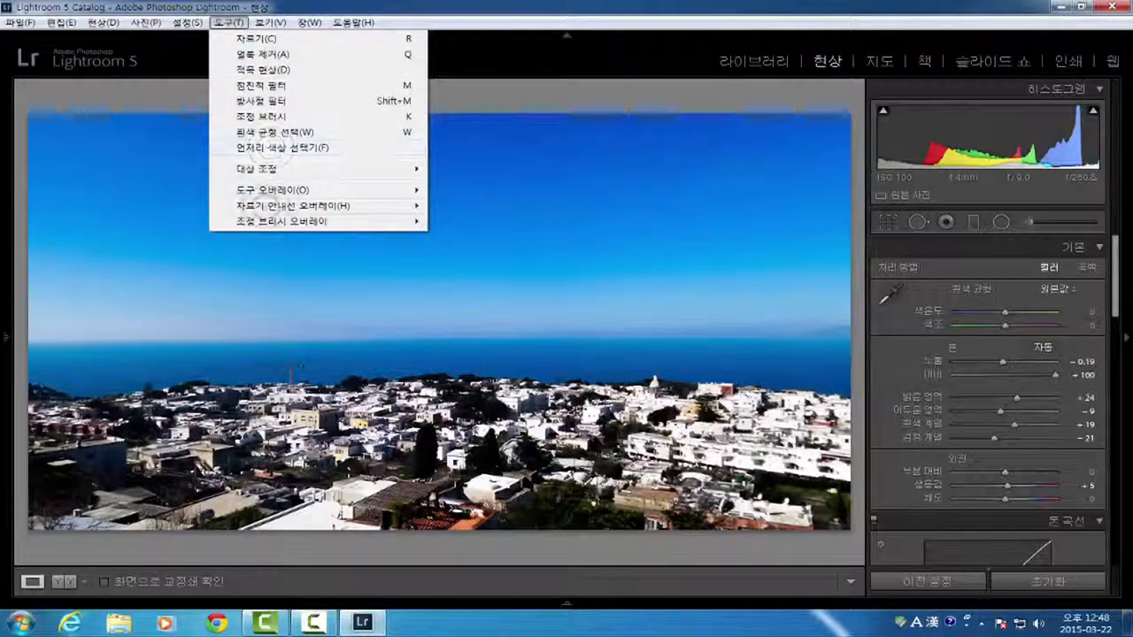
mouse_move(186, 22)
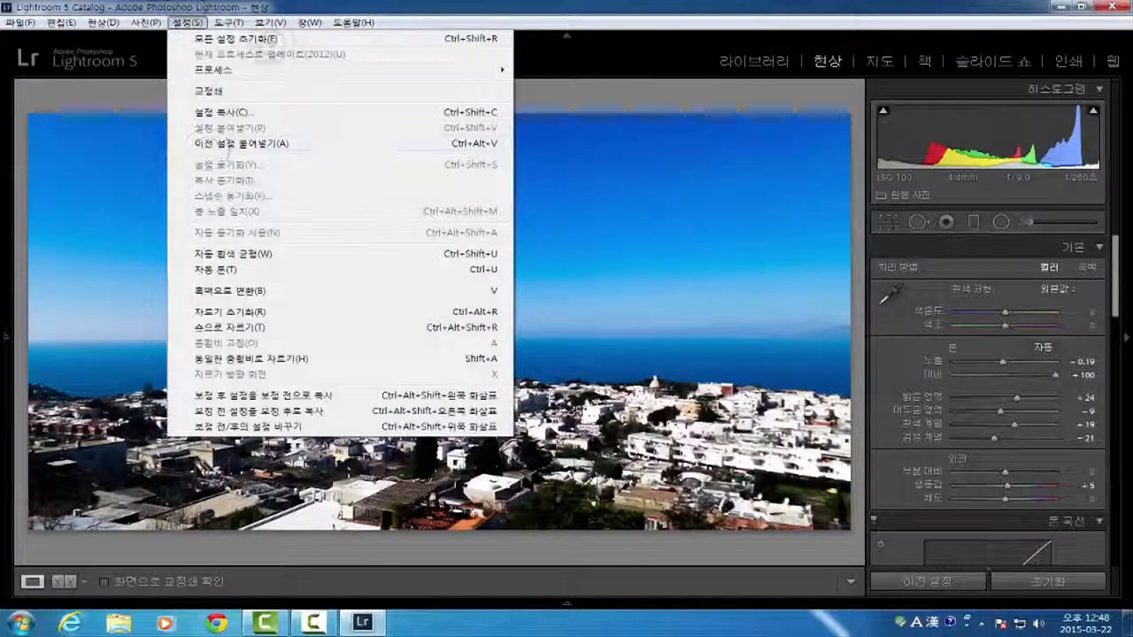
click(744, 160)
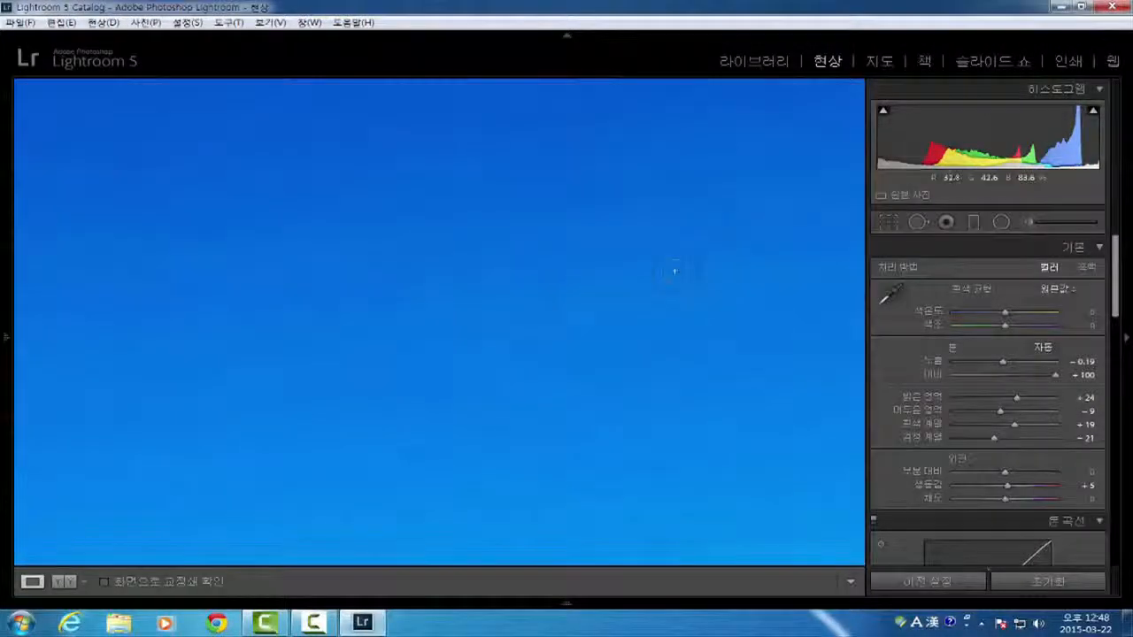
click(607, 299)
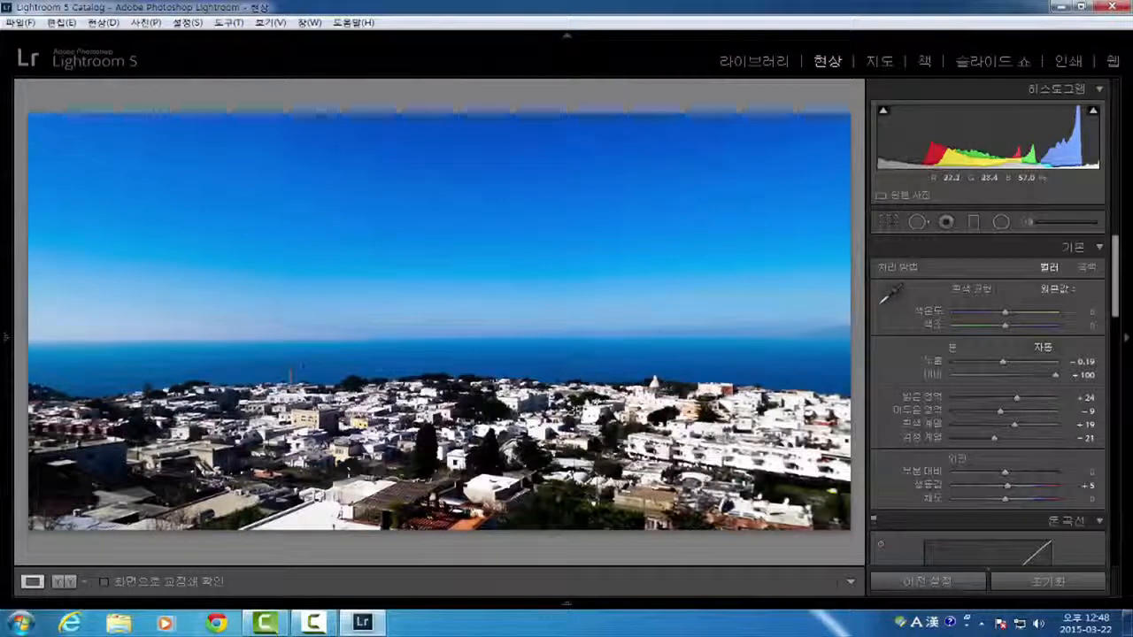